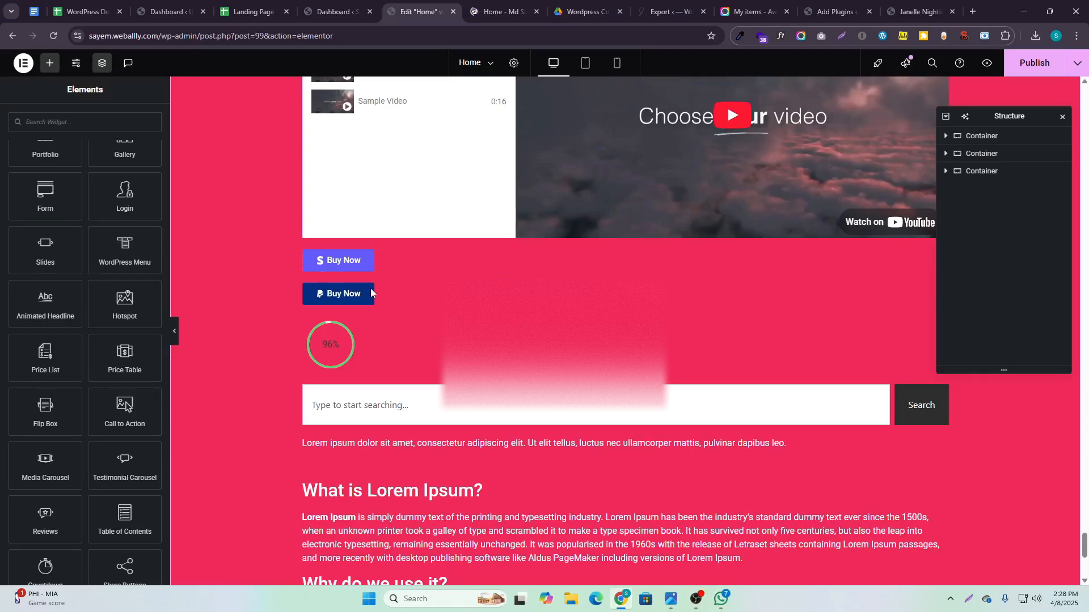
scroll(474, 276, "up", 3)
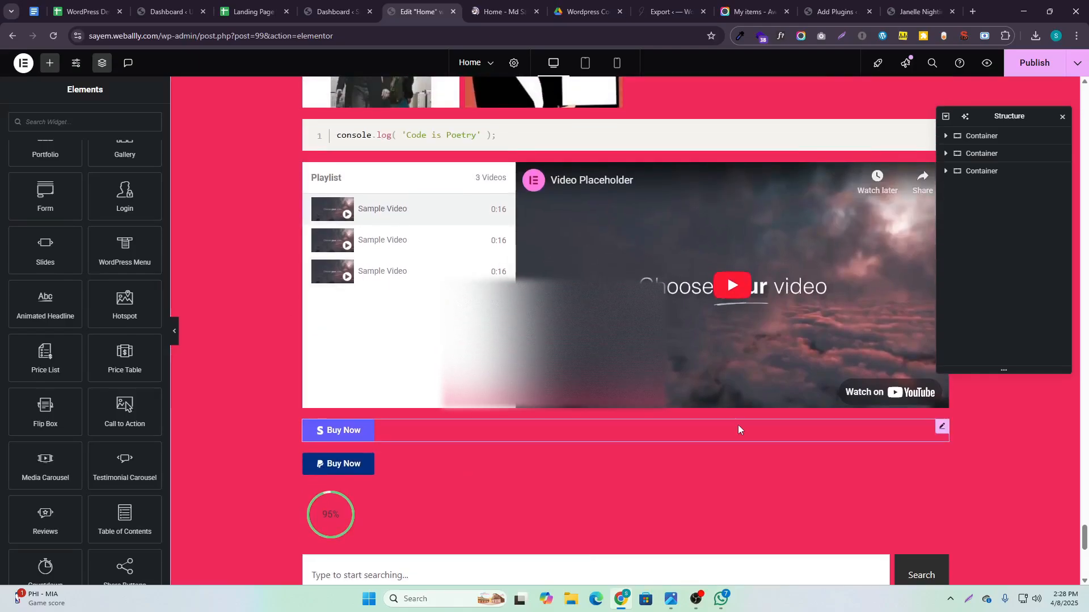
left_click(696, 599)
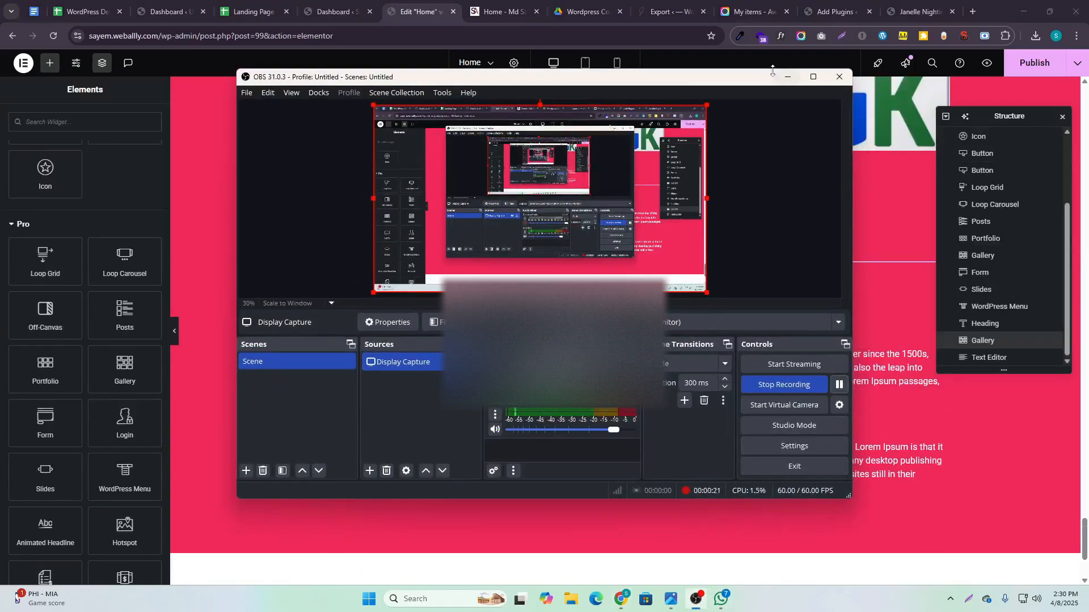
left_click(787, 77)
Add an Animated Headline widget between the image gallery and the Lorem ipsum text block
scroll(82, 409, "down", 10)
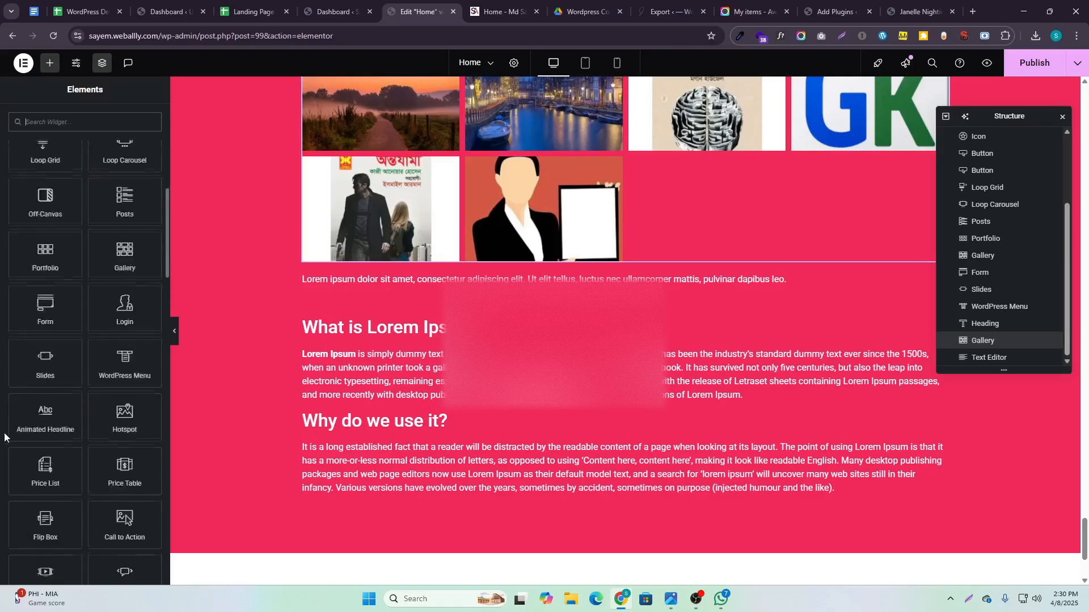
scroll(88, 400, "up", 5)
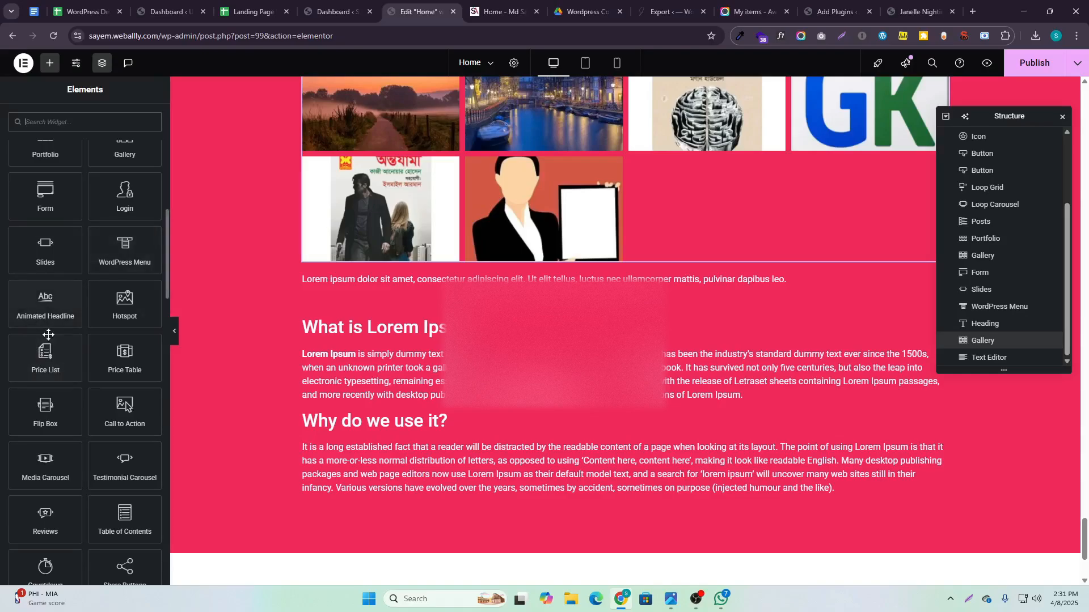
left_click_drag(35, 309, 520, 271)
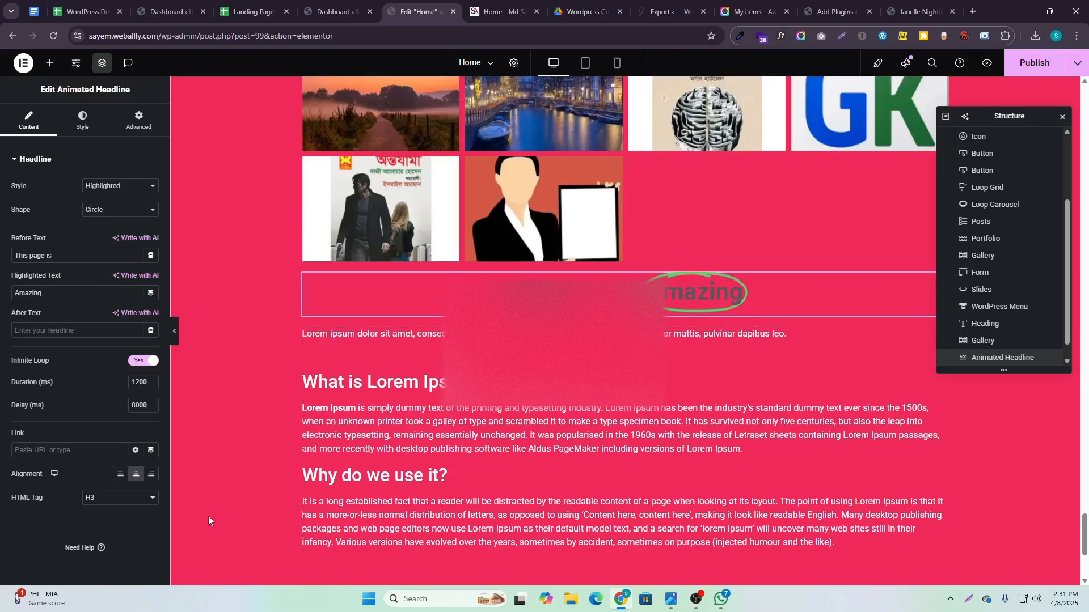
Try the Curly and Double highlight shapes on the animated headline, keeping the Highlighted style
left_click(128, 195)
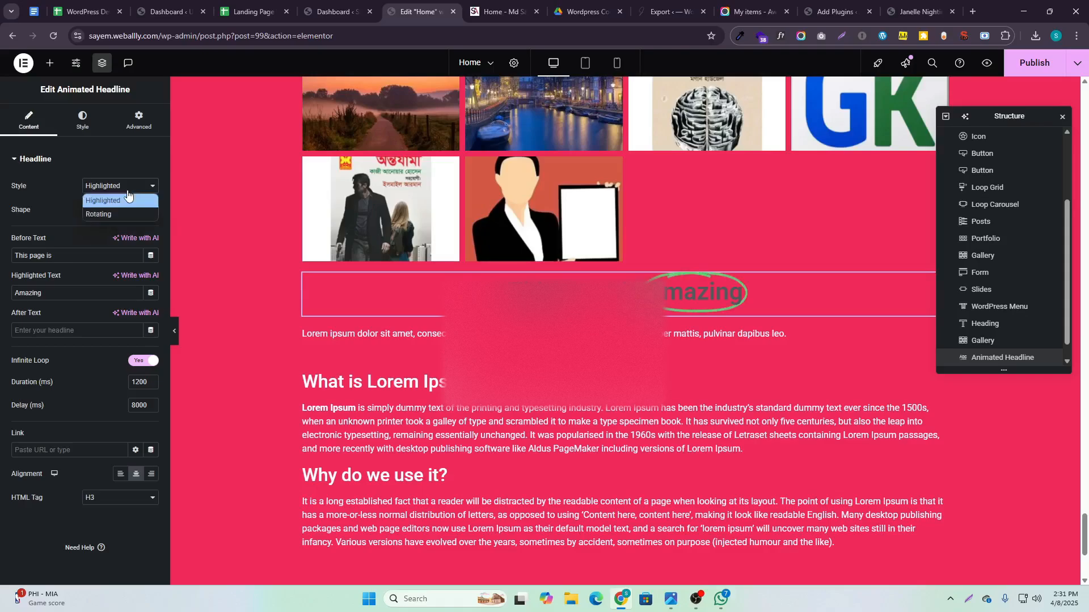
left_click(129, 198)
left_click(129, 212)
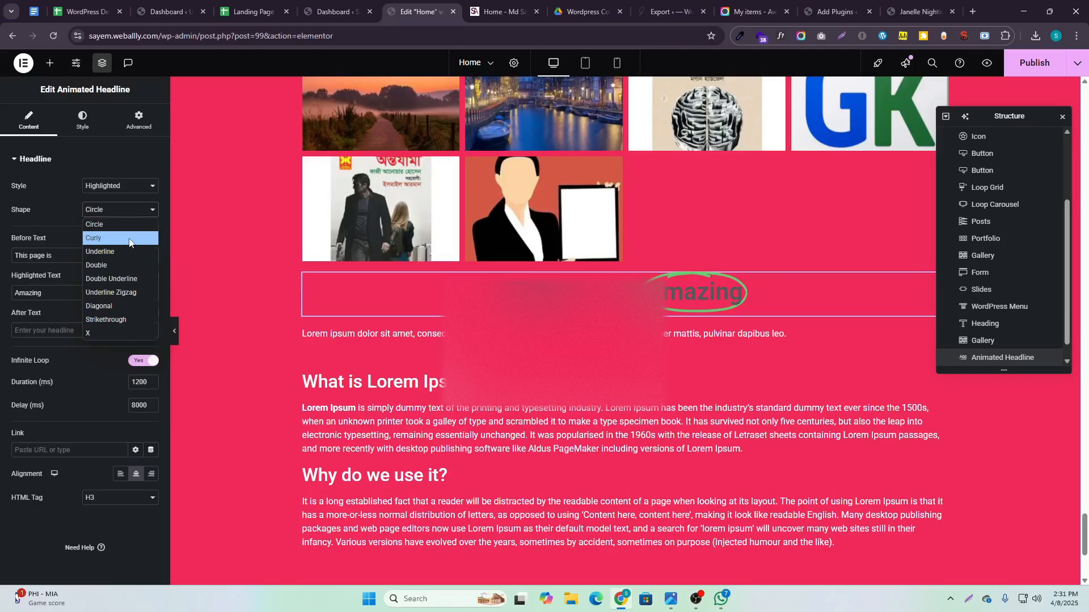
left_click(129, 233)
left_click(124, 210)
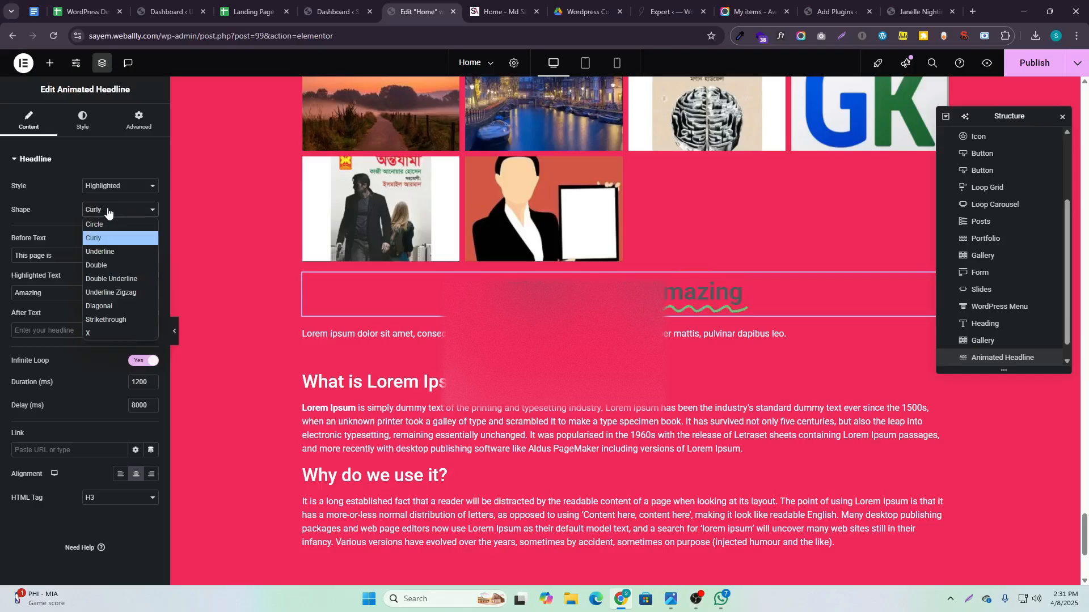
left_click(110, 271)
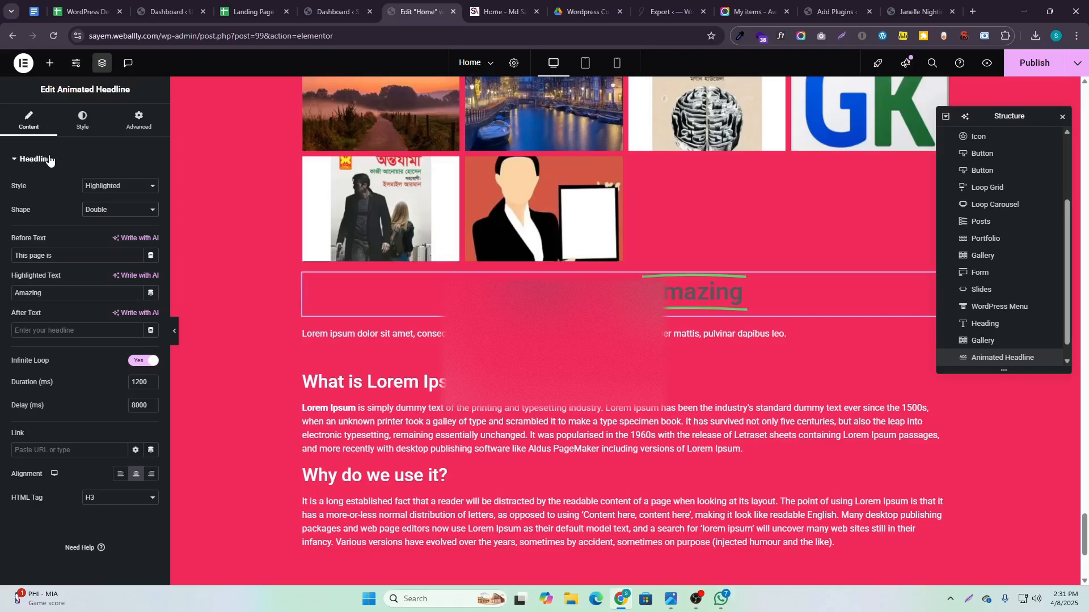
Set the headline's highlight shape color to the global Red Color
left_click(85, 122)
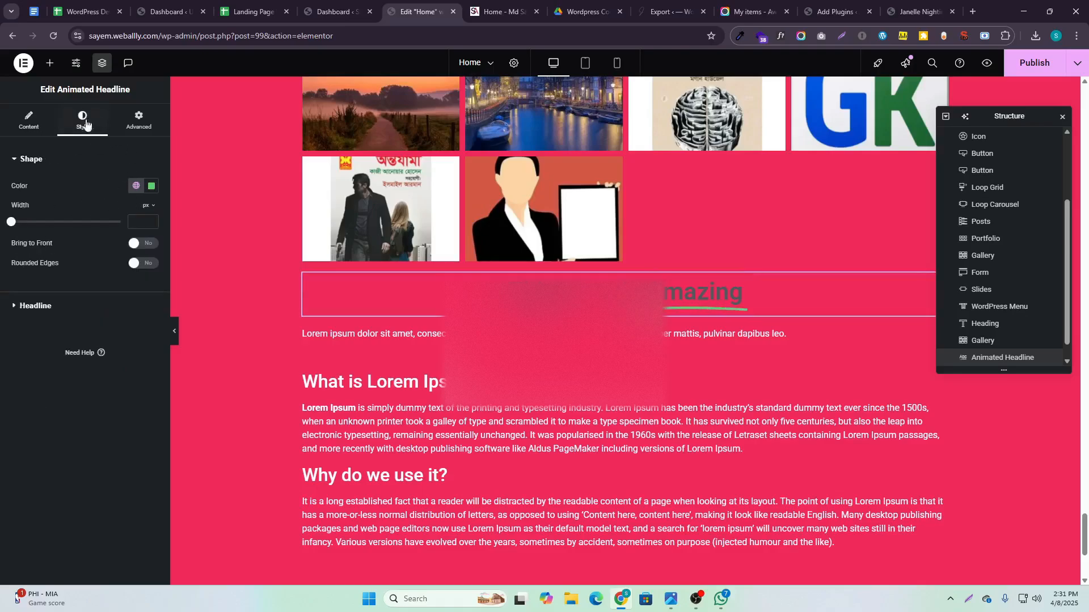
left_click(135, 186)
left_click(85, 309)
left_click(136, 186)
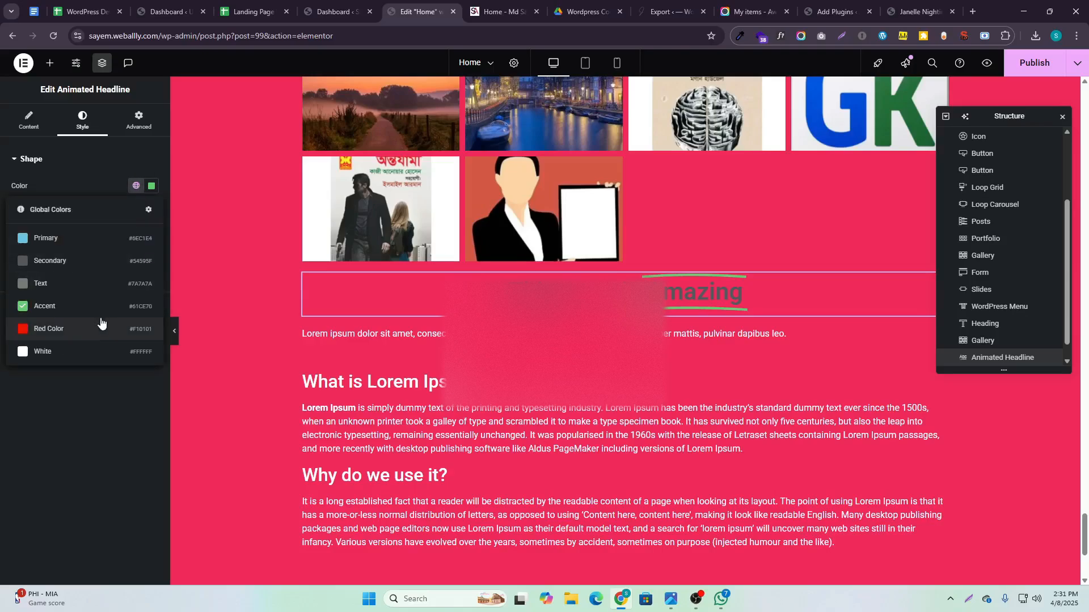
left_click(101, 328)
left_click(135, 186)
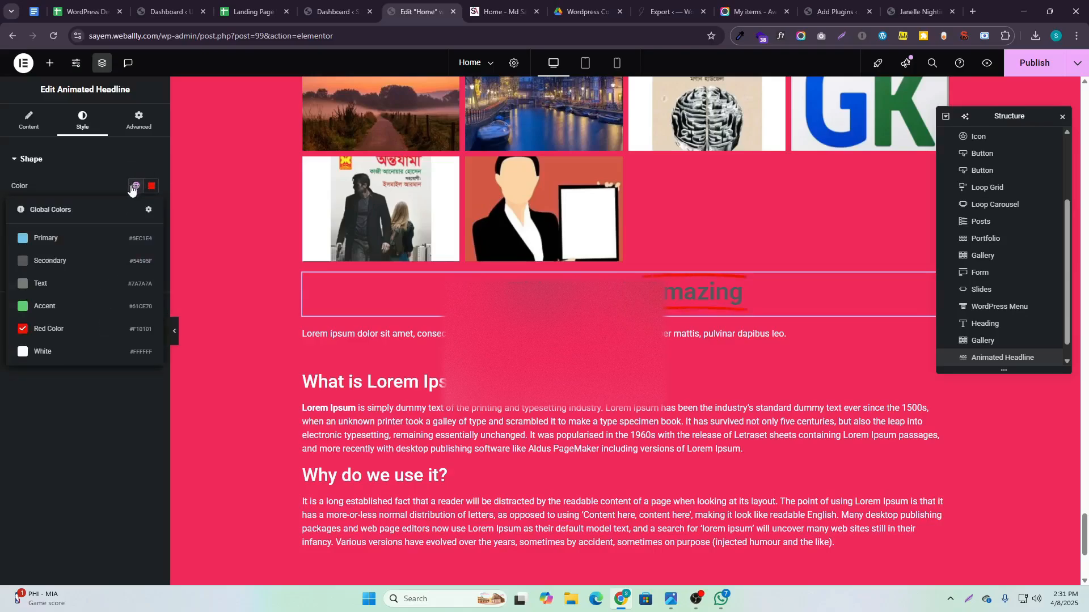
left_click(134, 186)
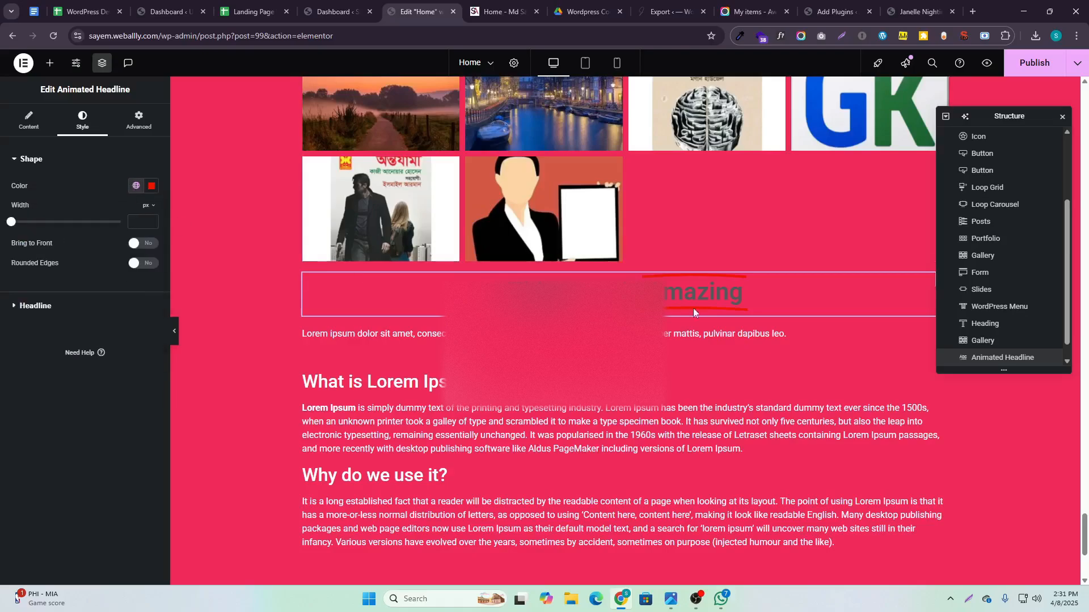
Set both the headline text color and the animated text color to the global White
left_click(38, 117)
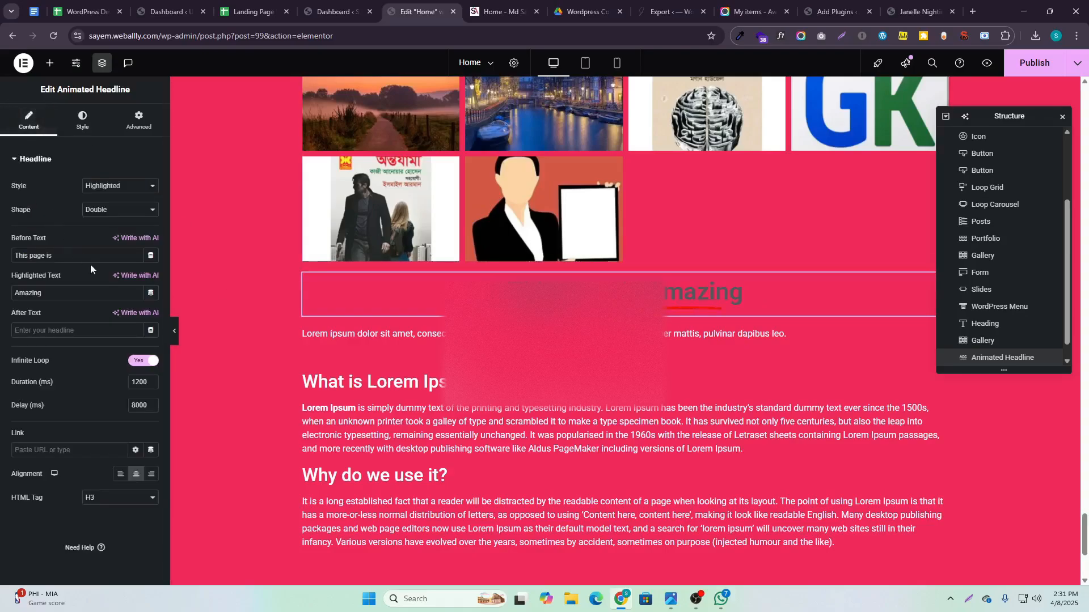
left_click(82, 121)
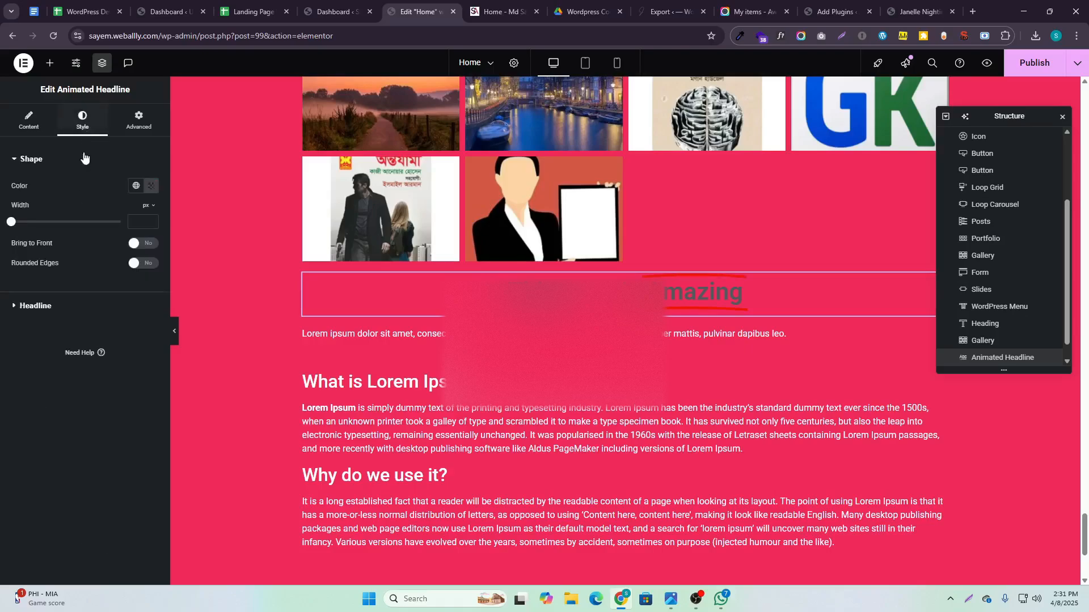
left_click(66, 308)
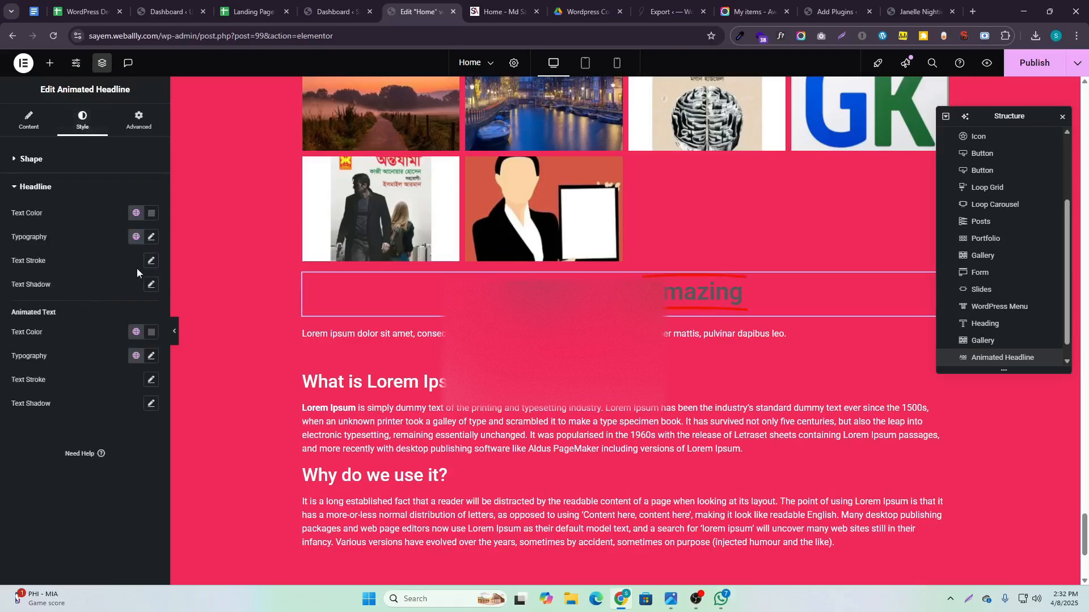
left_click(135, 212)
left_click(86, 375)
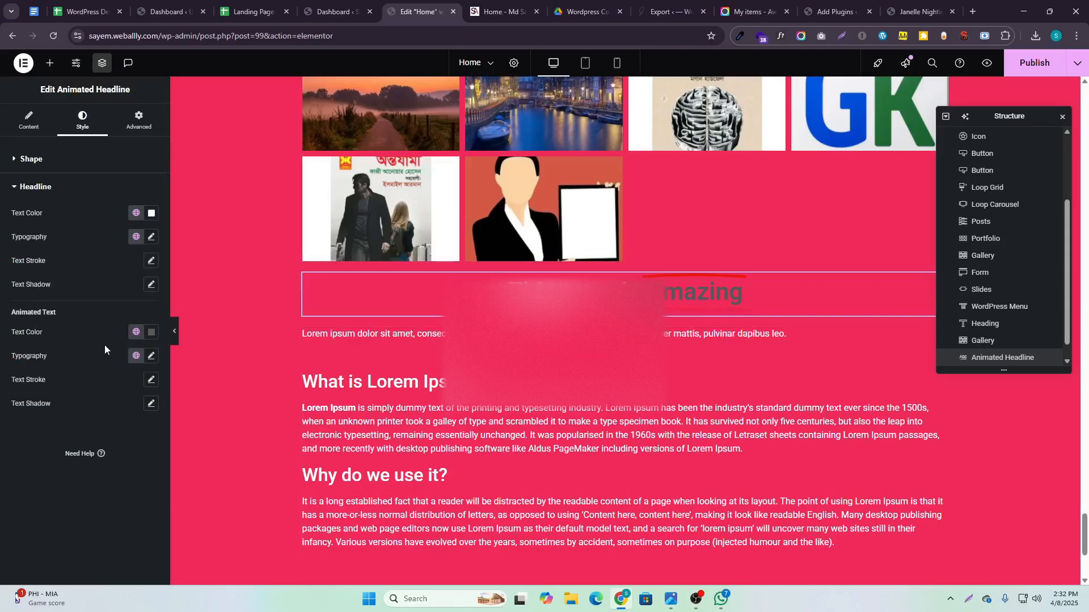
left_click(136, 332)
left_click(80, 496)
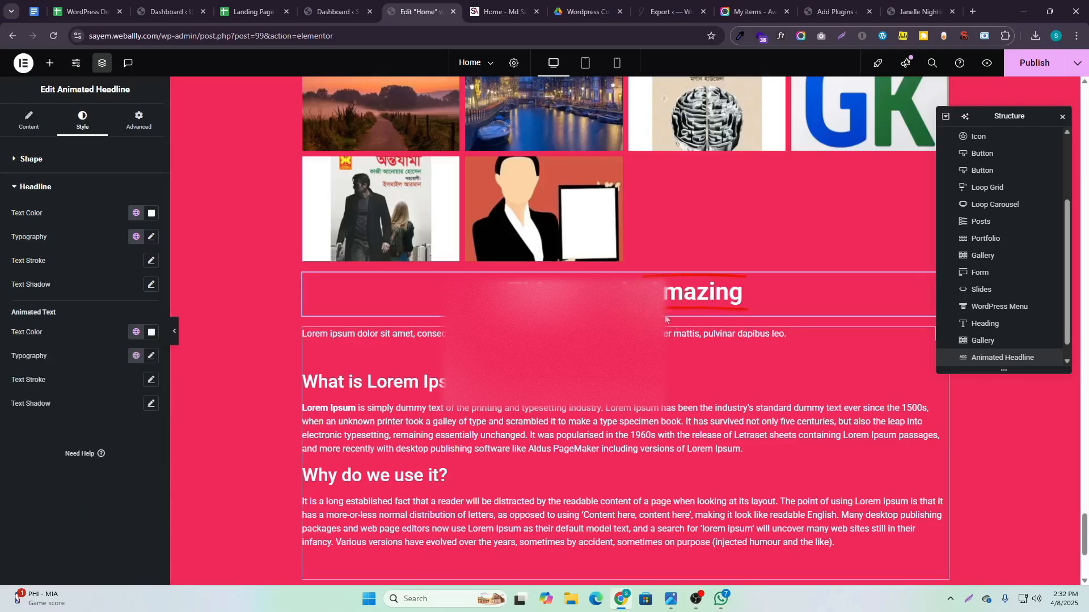
Change the headline's main text color to a custom black
left_click(137, 212)
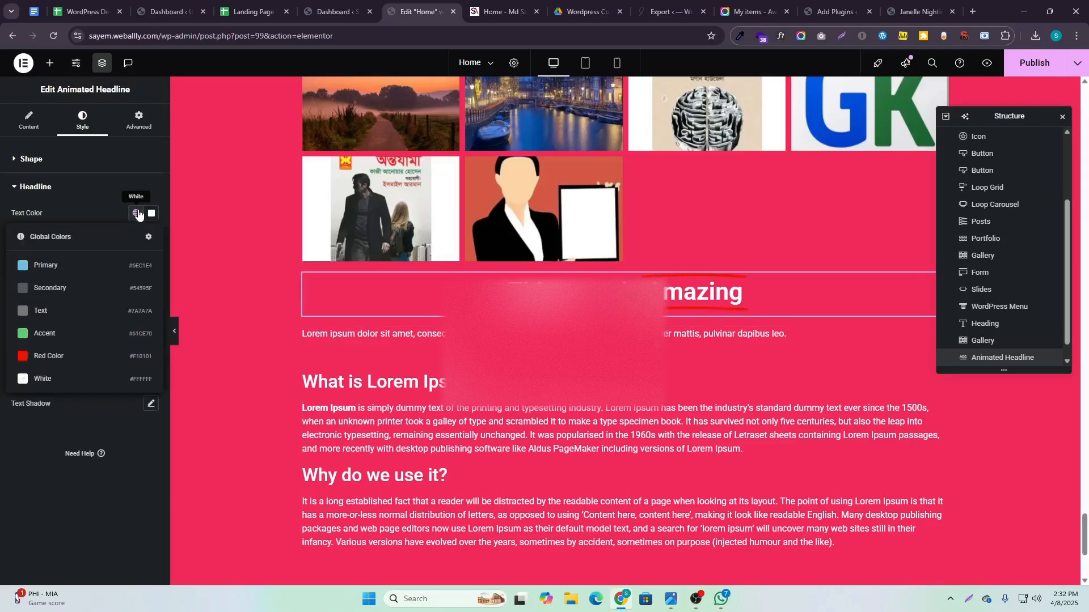
left_click(151, 215)
left_click_drag(124, 326, 117, 352)
left_click(97, 455)
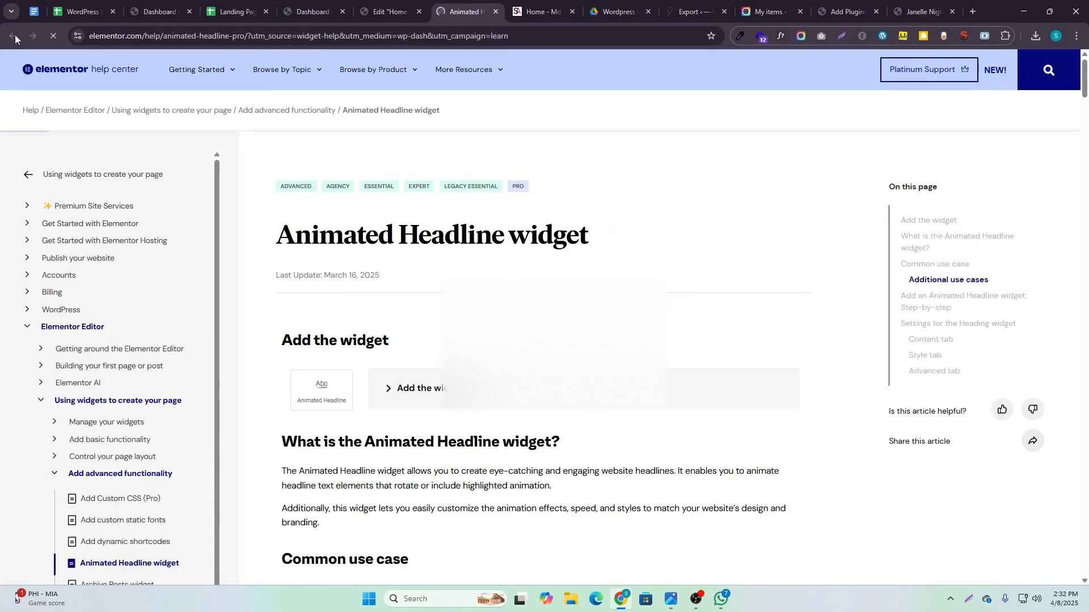
left_click(495, 11)
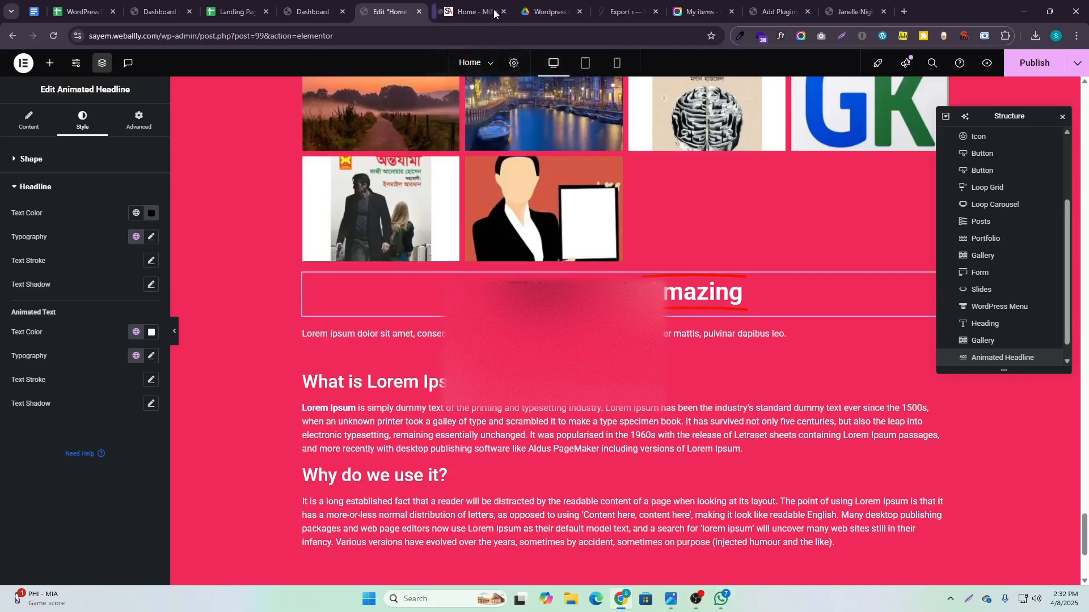
Try the Underline Zigzag and Strikethrough highlight shapes on the animated headline
left_click(39, 127)
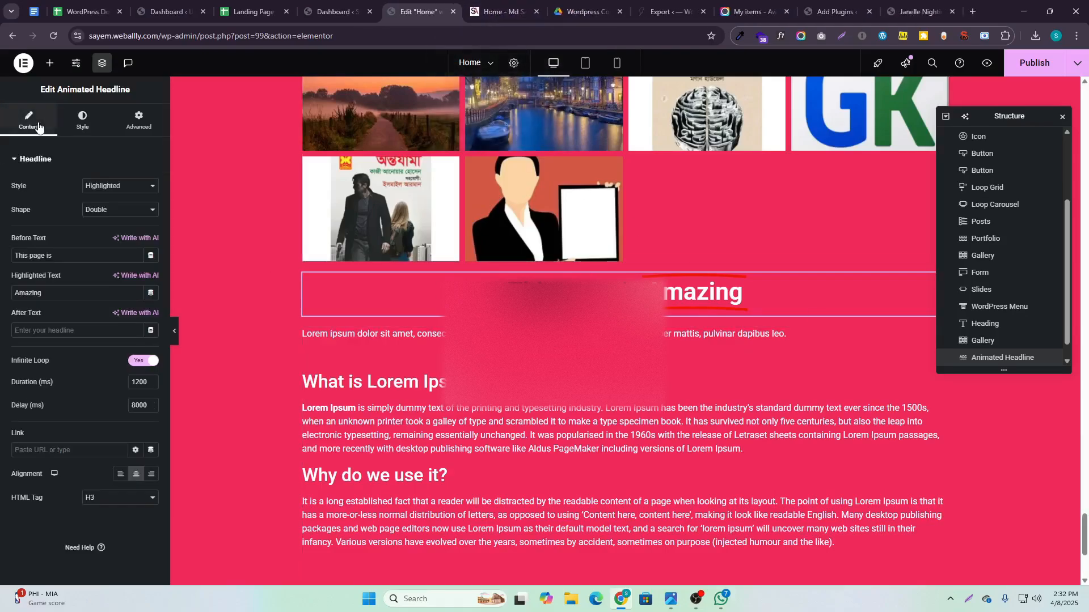
left_click(125, 209)
left_click(121, 292)
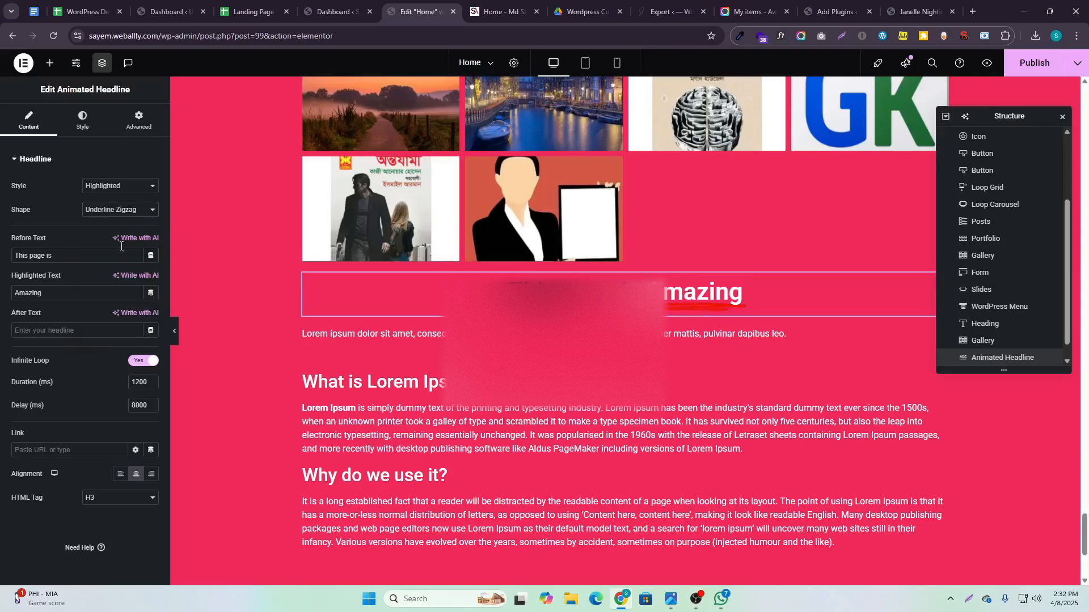
left_click(119, 209)
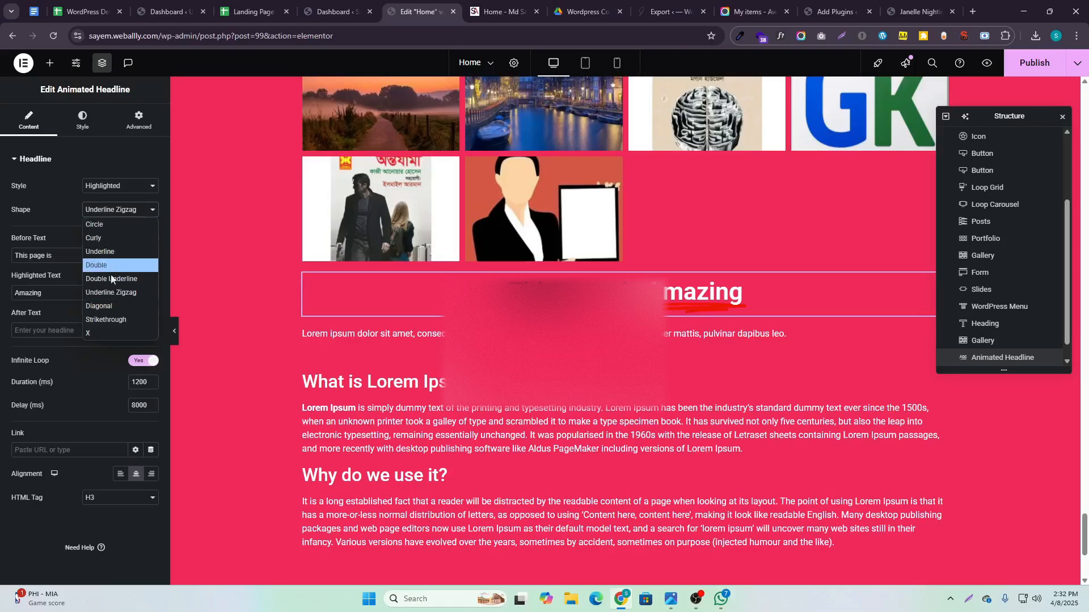
left_click(116, 315)
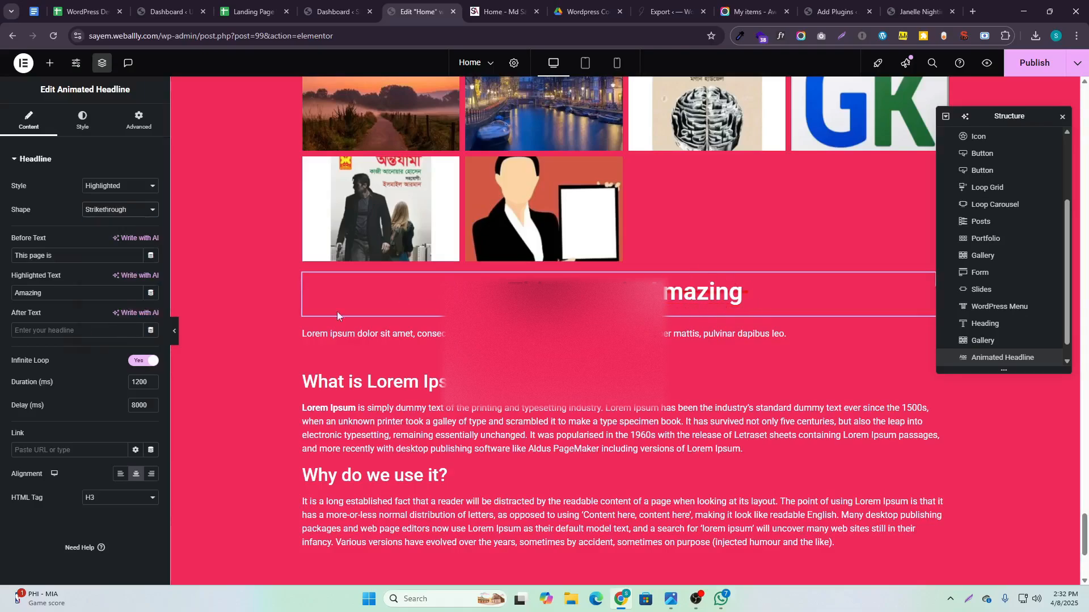
Examine the typing headline in the portfolio website's hero section as an example, and return to the page editor
left_click(502, 11)
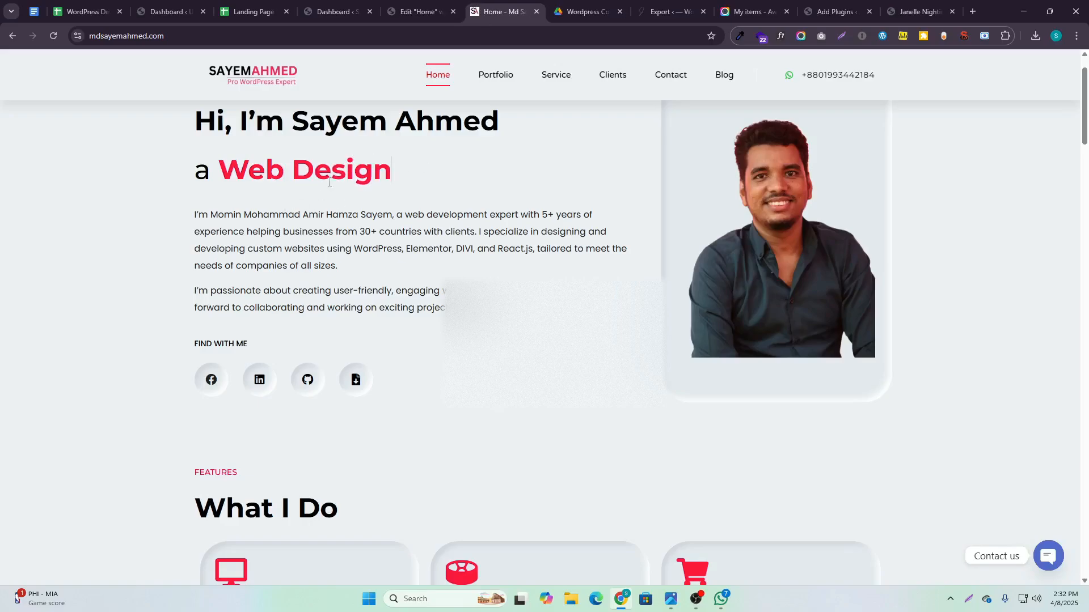
scroll(386, 204, "up", 1)
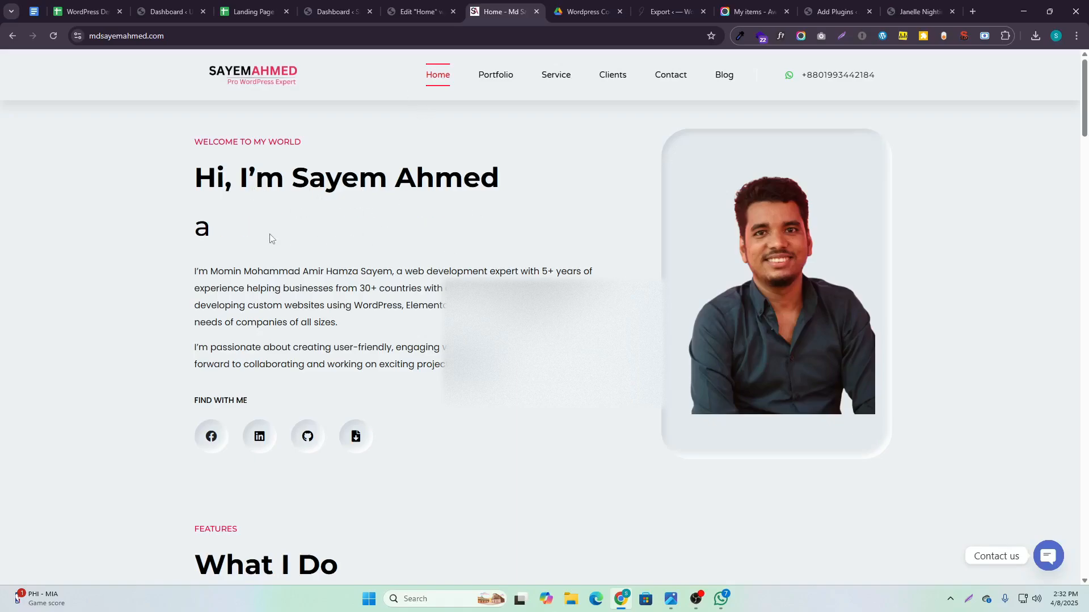
left_click(416, 12)
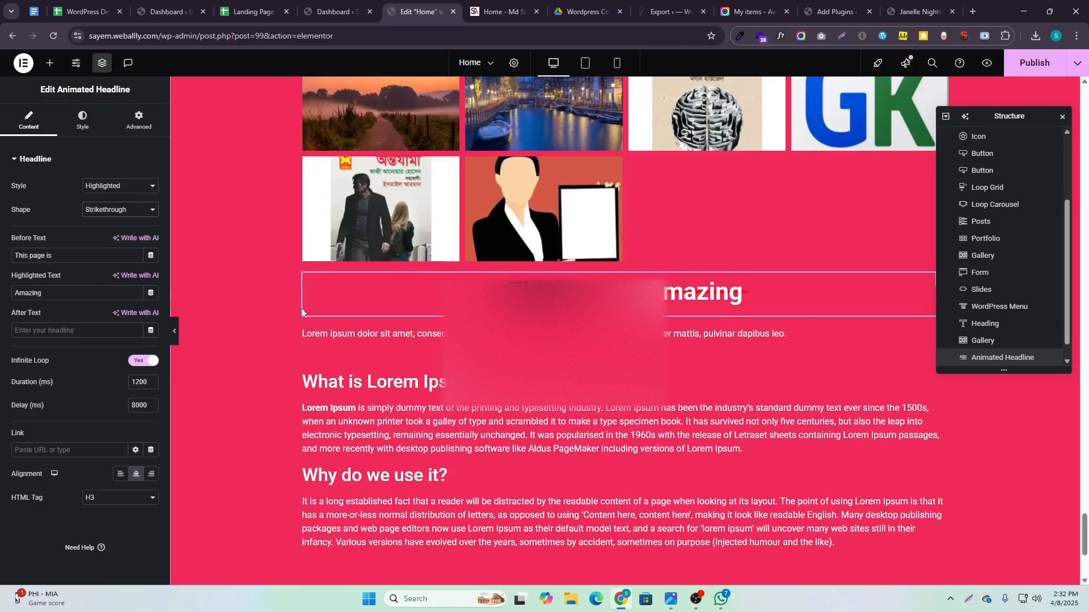
Change the animated headline's style to Rotating
left_click(129, 211)
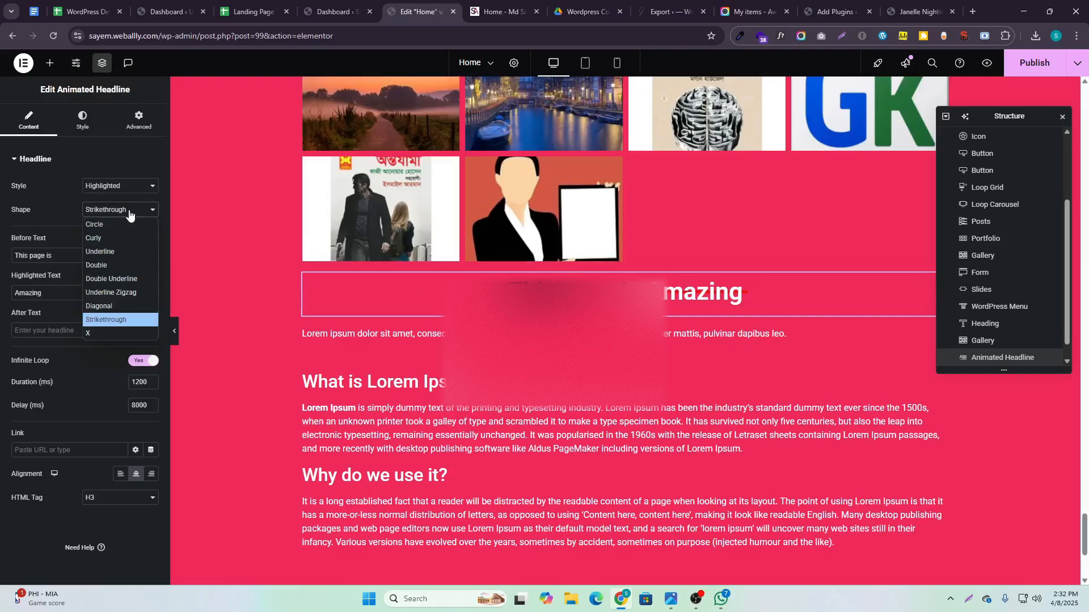
left_click(121, 187)
left_click(123, 209)
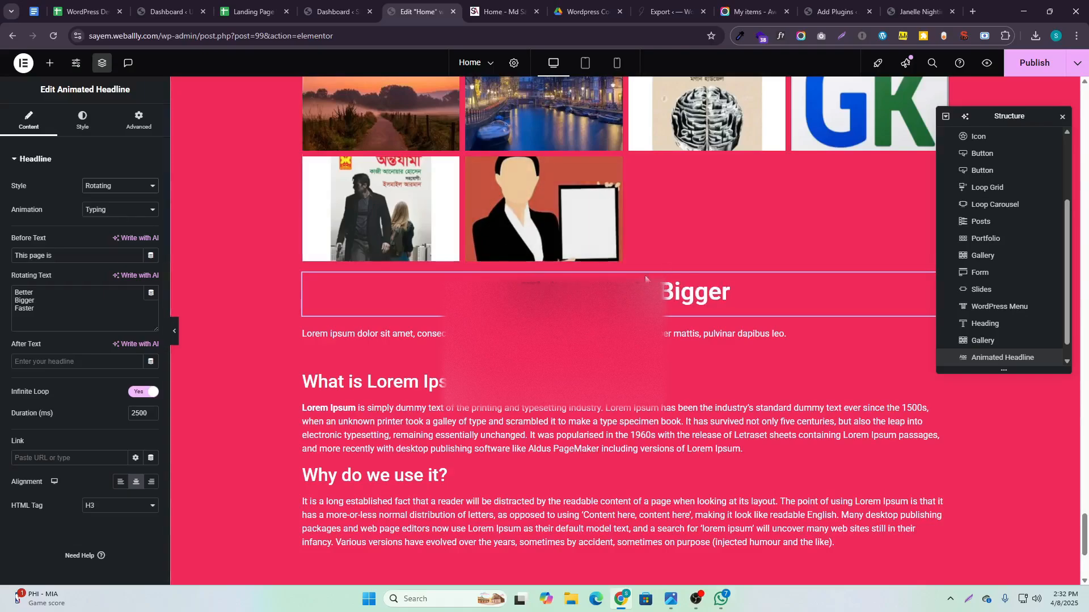
Add a person's first name as a new line below Faster in the headline's rotating text
left_click(41, 295)
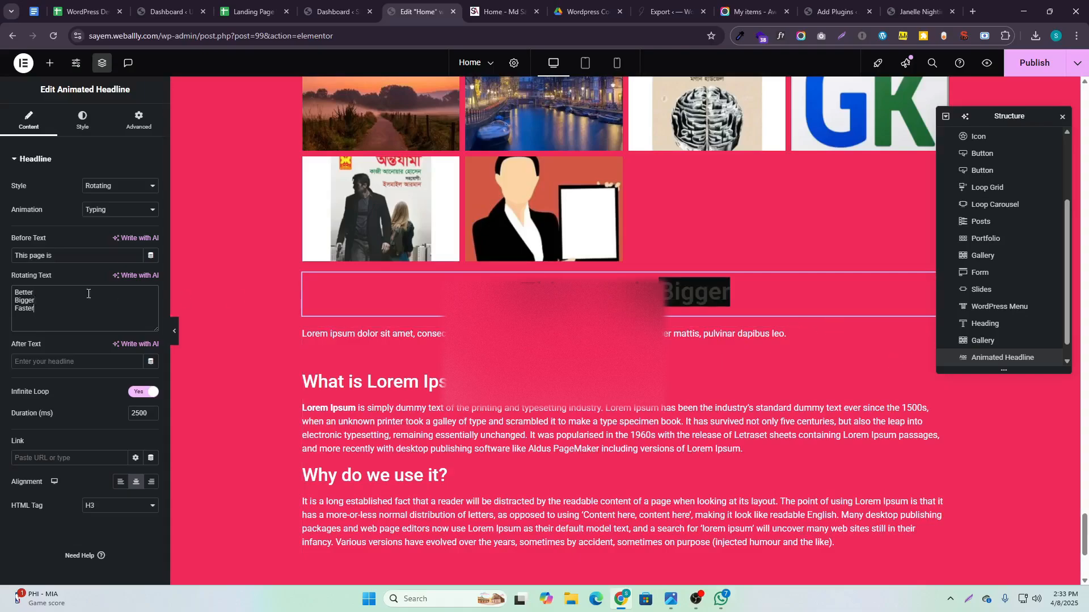
key("Return")
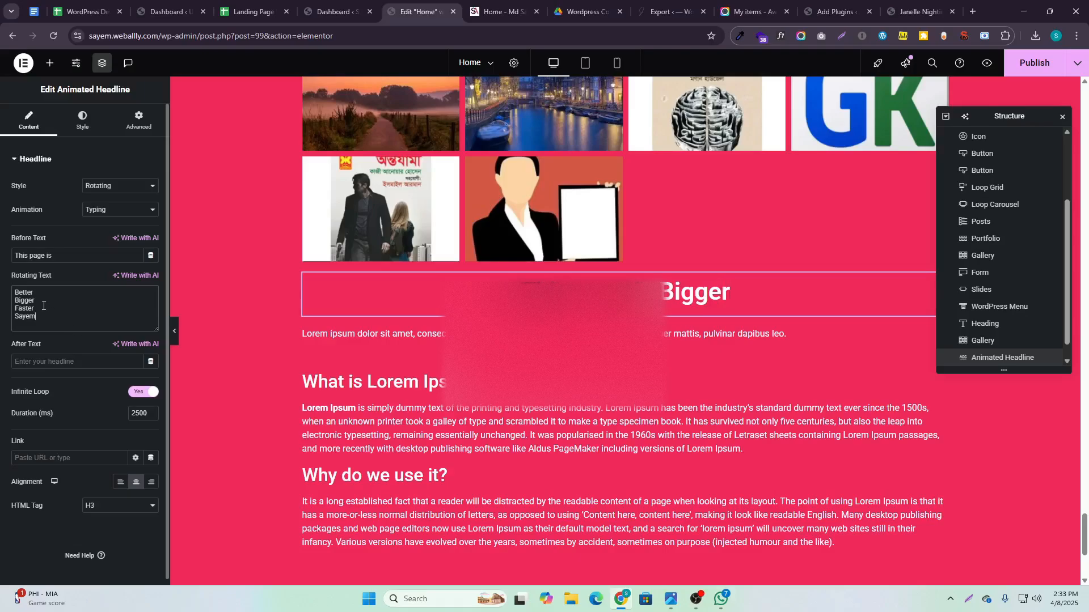
left_click_drag(43, 307, 13, 294)
left_click(64, 315)
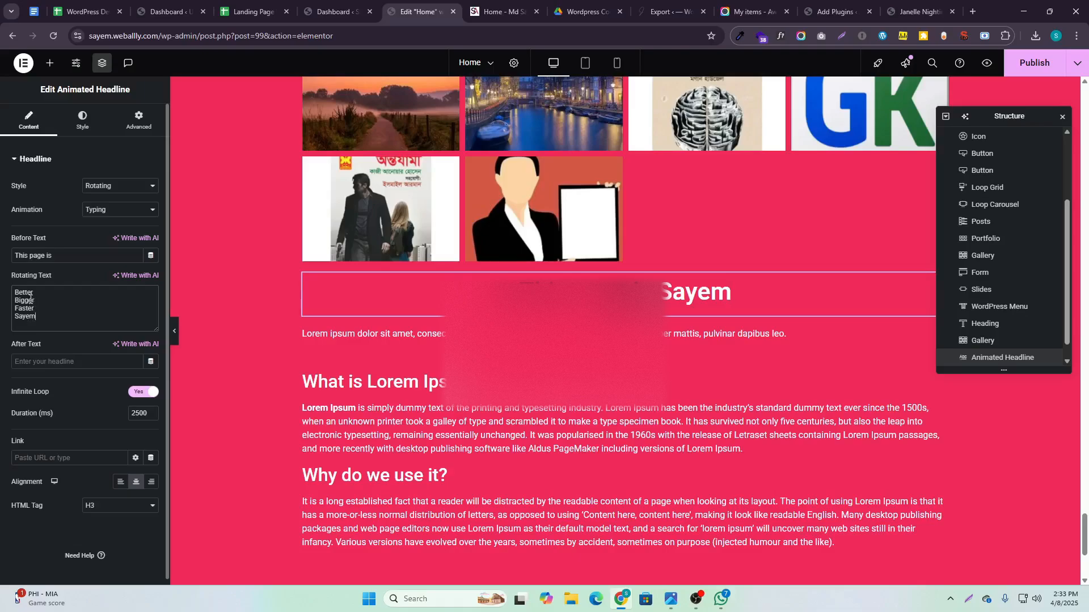
left_click_drag(53, 255, 7, 263)
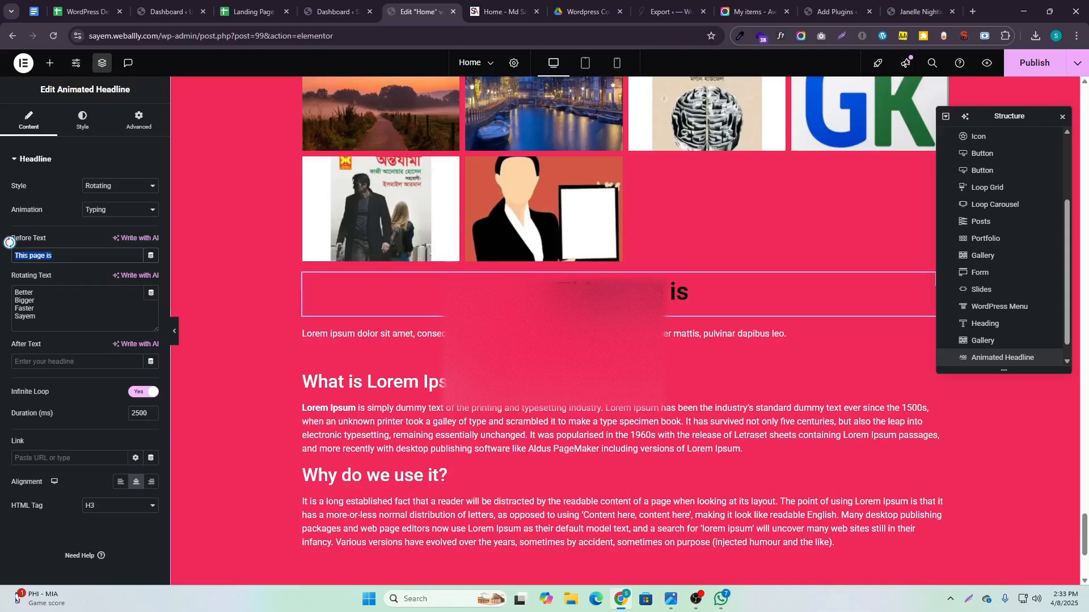
left_click(35, 363)
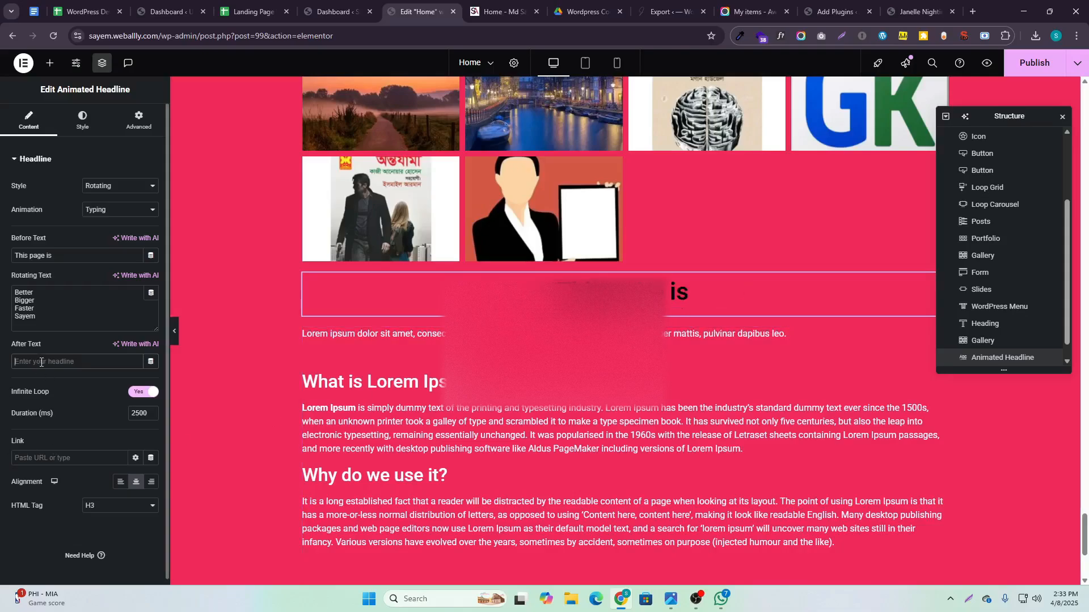
Remove the lines Better and Bigger from the animated headline's rotating text
left_click_drag(46, 305, 6, 287)
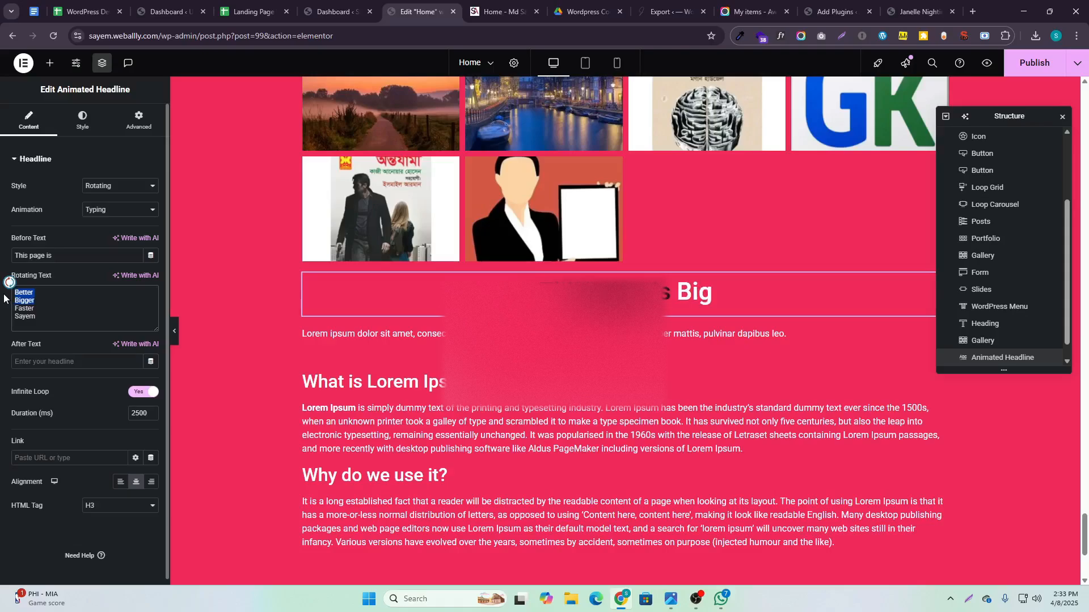
key("BackSpace")
key("Delete")
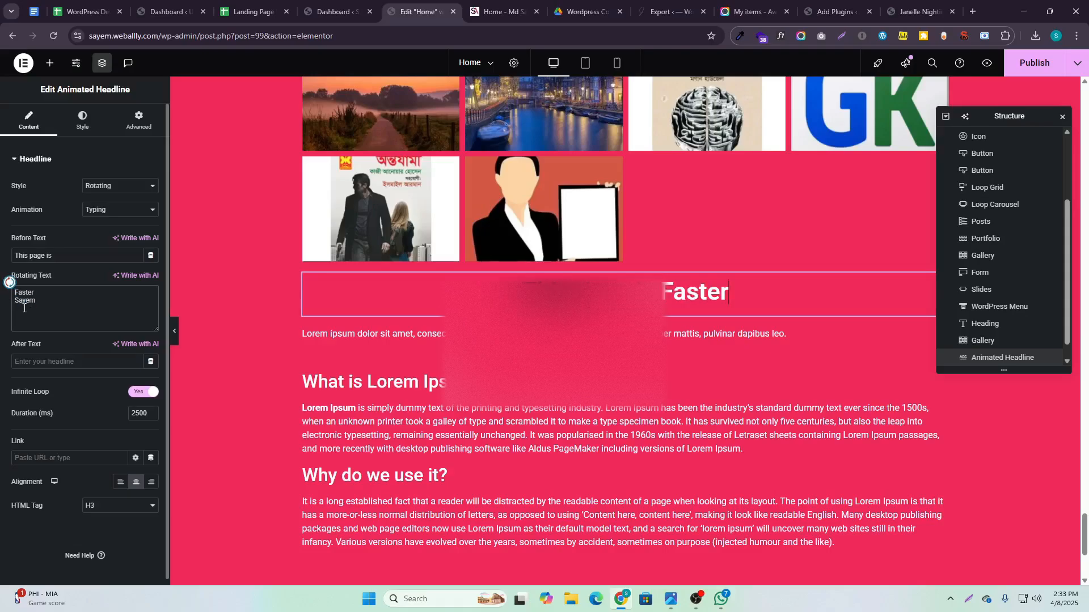
Enter the person's last name as the animated headline's after text
left_click(61, 365)
type("Ahne")
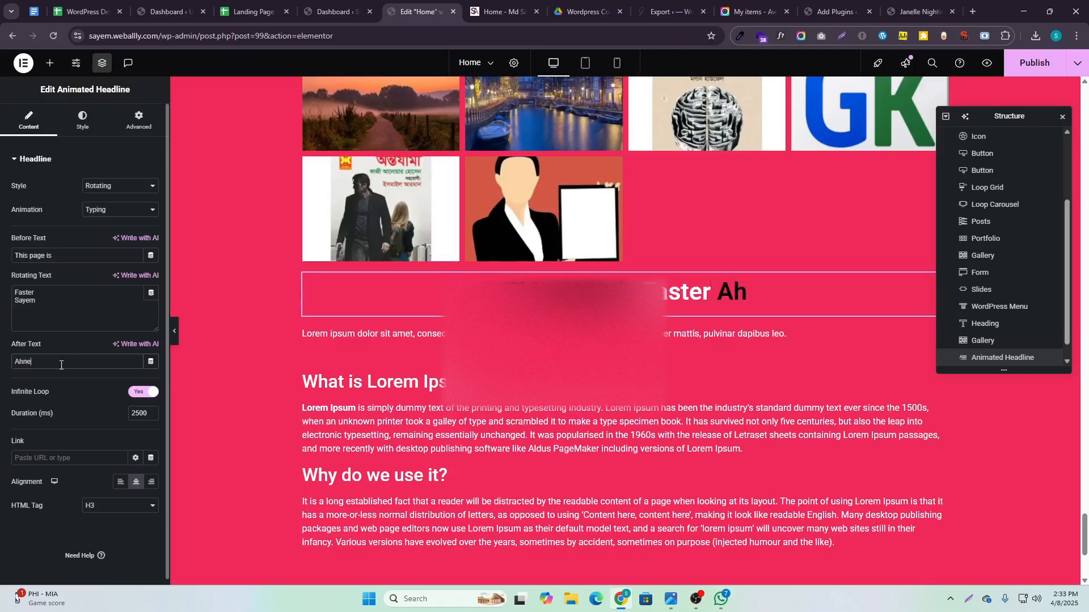
type("d")
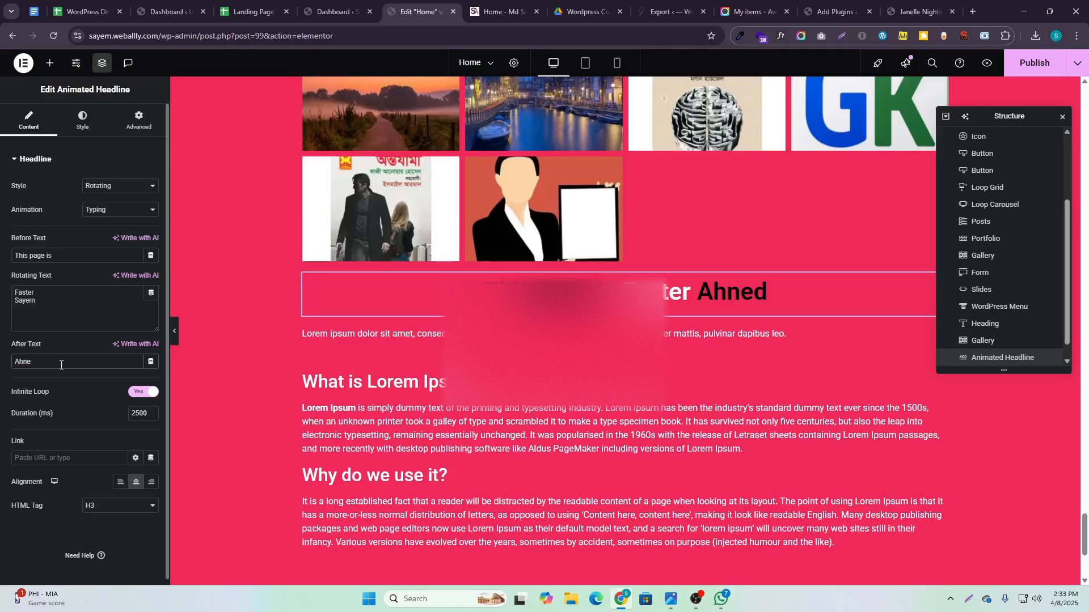
key("BackSpace")
key("BackSpace")
type("med")
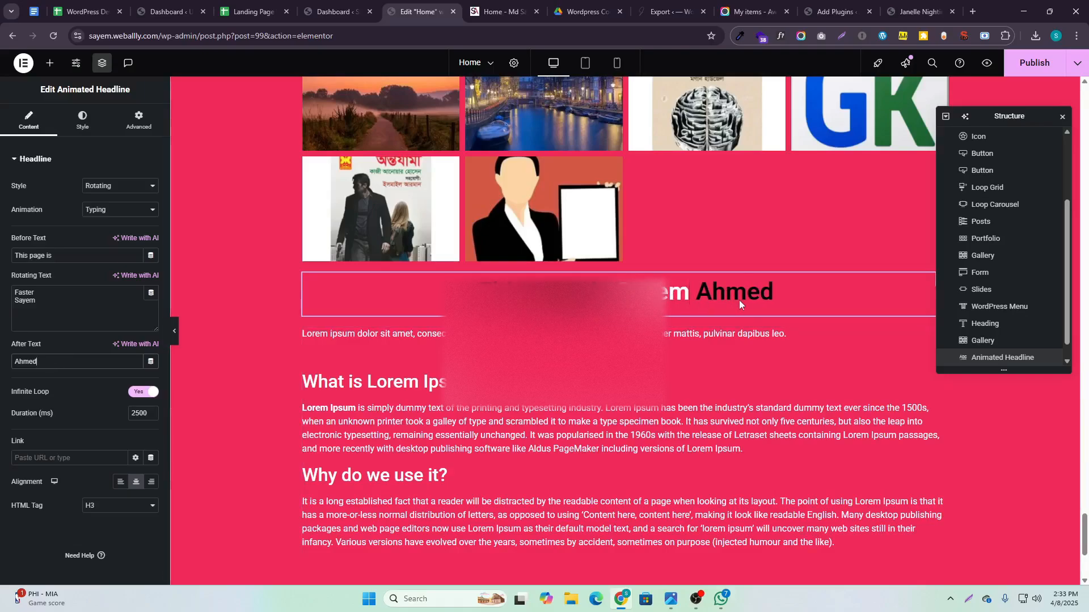
Try the Clip animation on the rotating headline and compare it with the portfolio website's hero headline
left_click(118, 213)
left_click(119, 238)
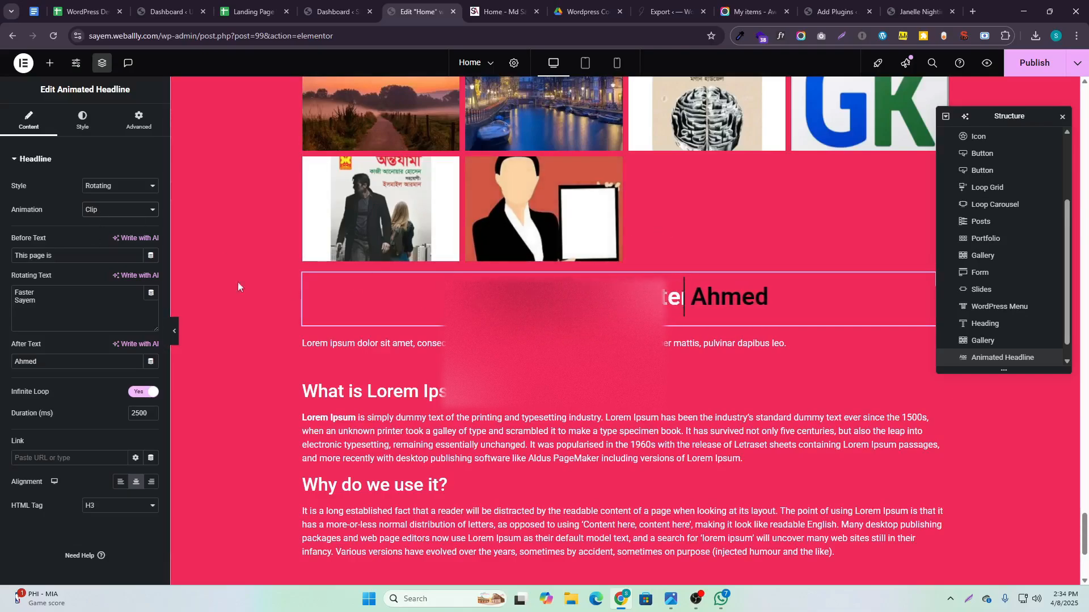
left_click(495, 6)
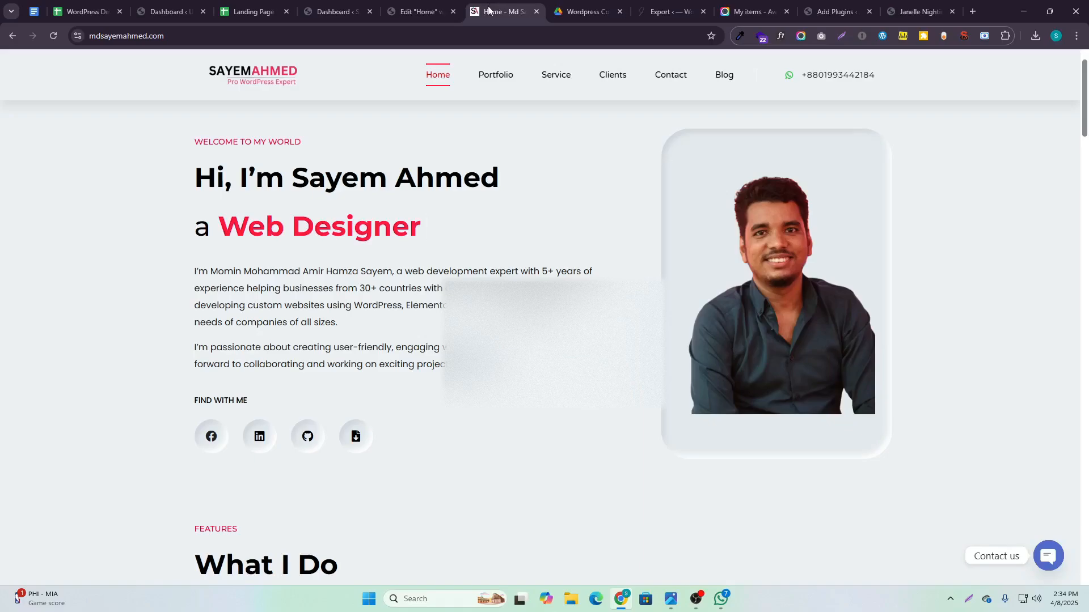
mouse_move(416, 4)
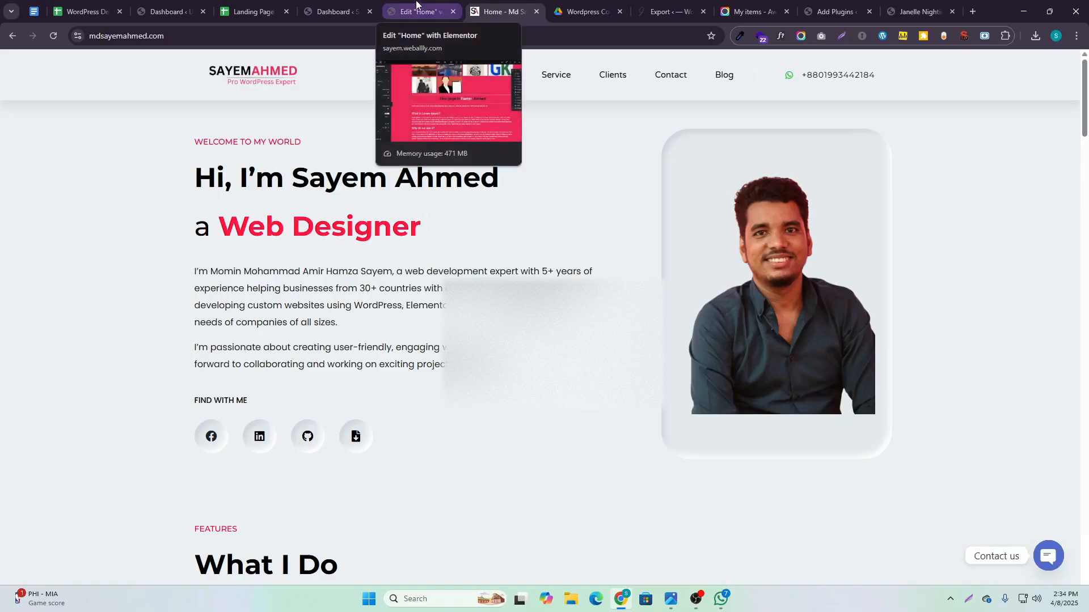
left_click(416, 7)
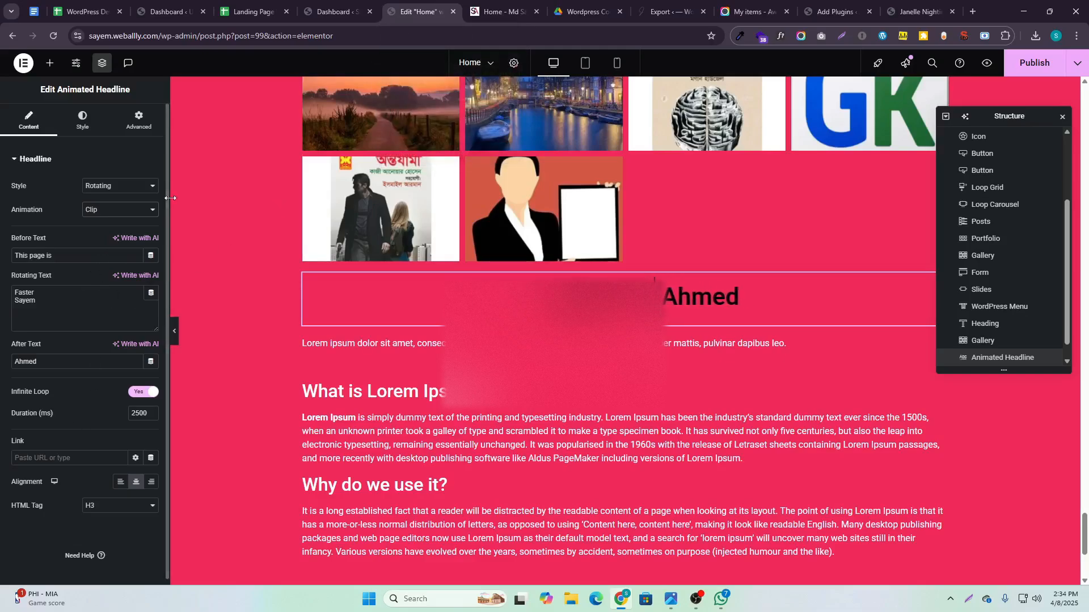
Set the rotating headline's animation to Slide Down with a duration of 1000 ms
left_click(116, 210)
left_click(104, 327)
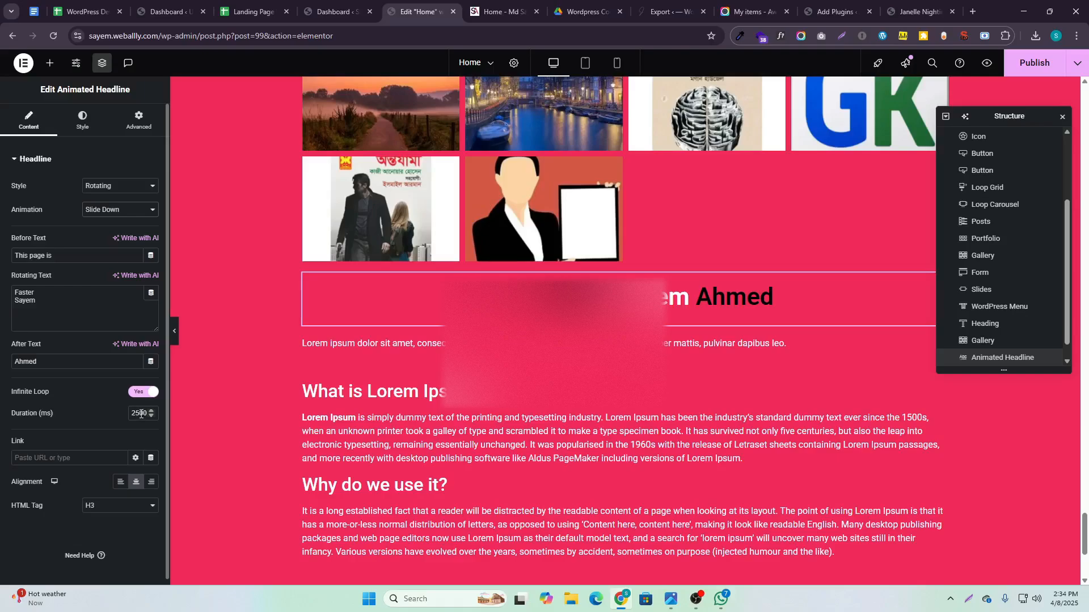
left_click_drag(140, 414, 136, 414)
type("1")
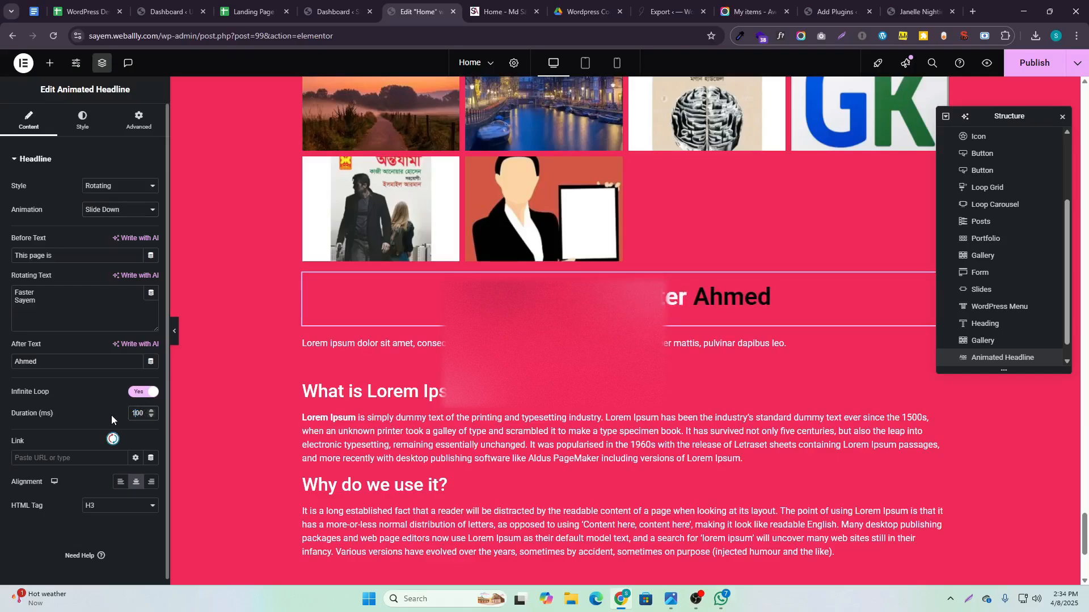
type("0")
Try left and right alignment on the animated headline
left_click(120, 483)
left_click(149, 483)
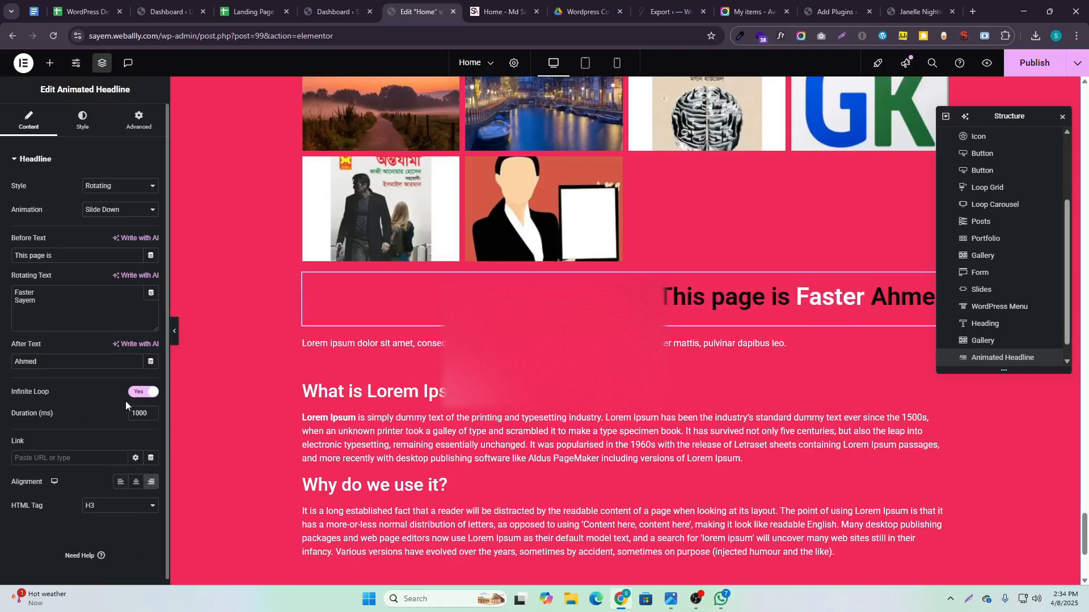
Review the headline's typography options and set the headline's alignment to center
left_click(82, 120)
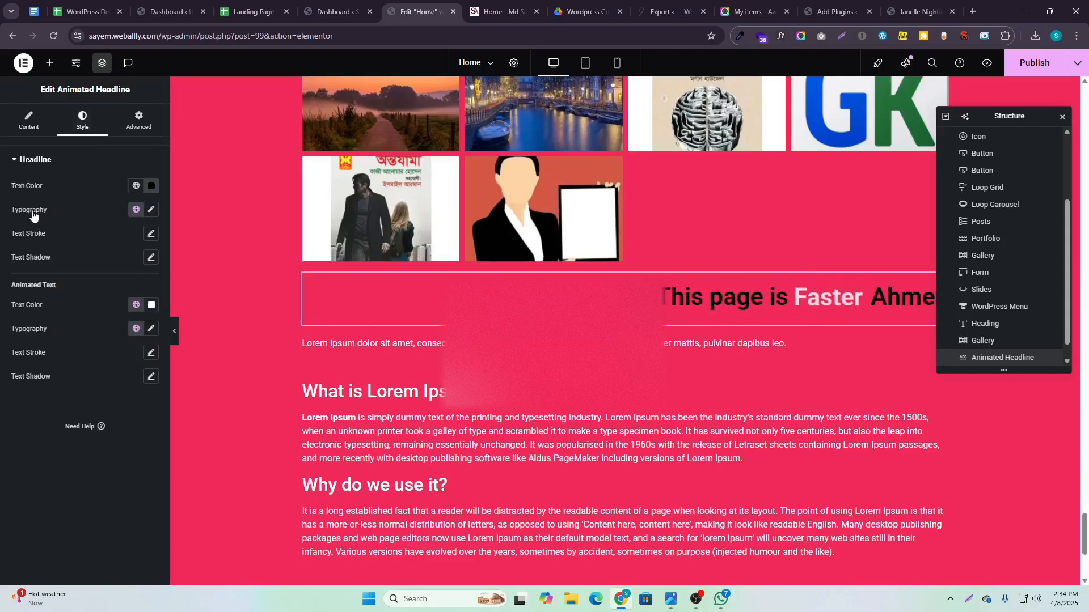
left_click(152, 210)
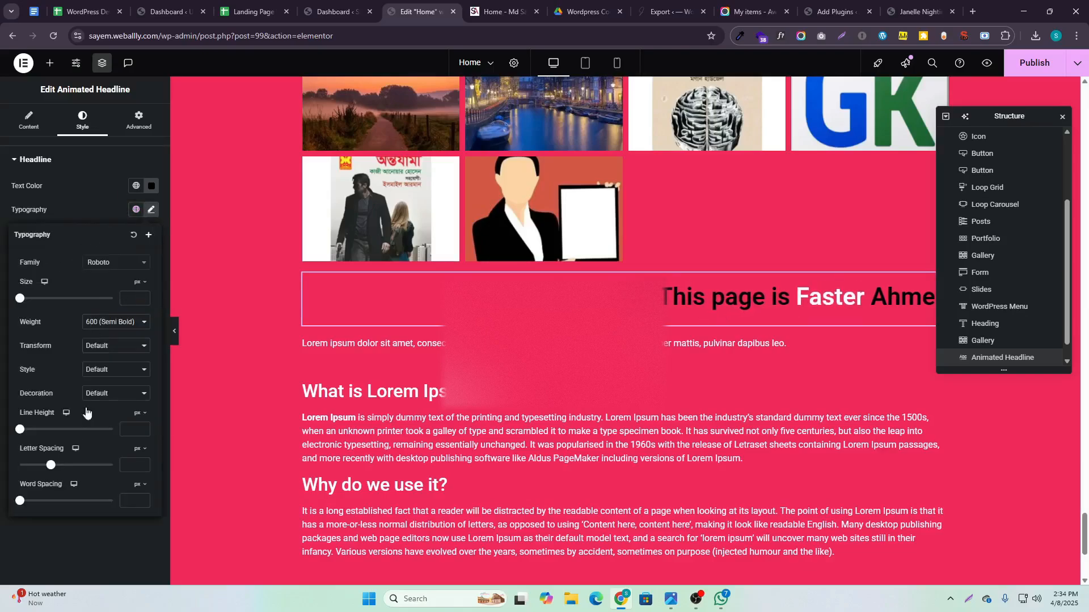
left_click(82, 204)
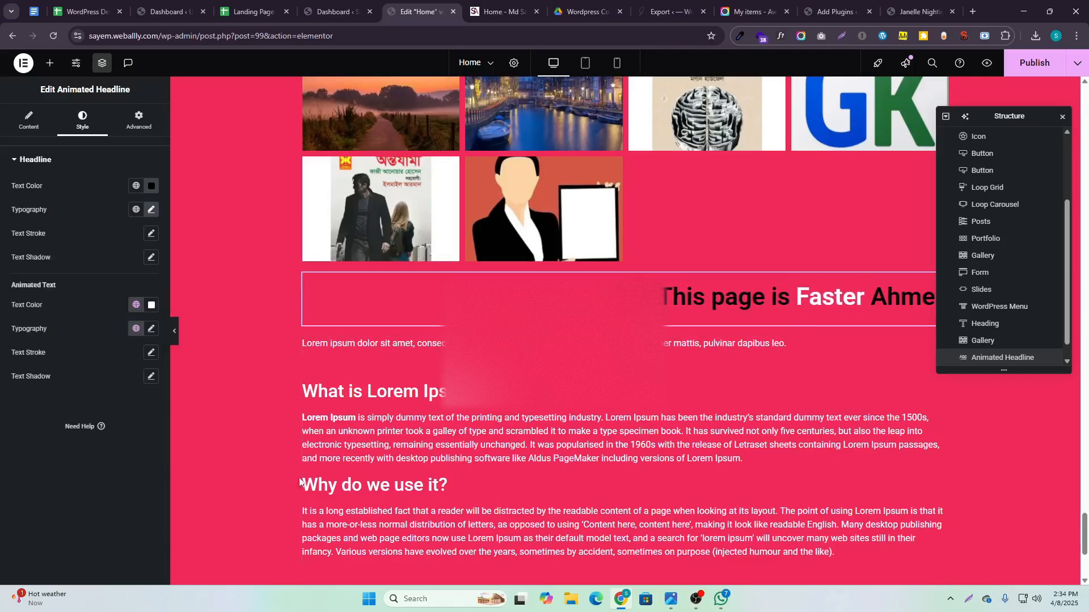
left_click(40, 128)
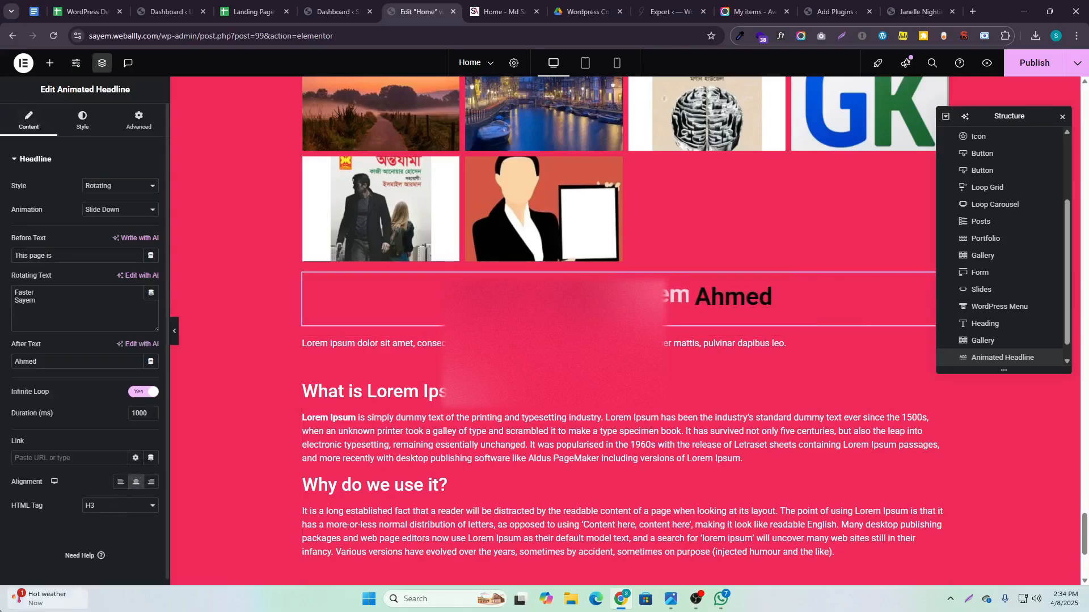
Add a Hotspot widget to the page between the animated headline and the lorem ipsum text
scroll(553, 340, "down", 5)
scroll(553, 341, "up", 6)
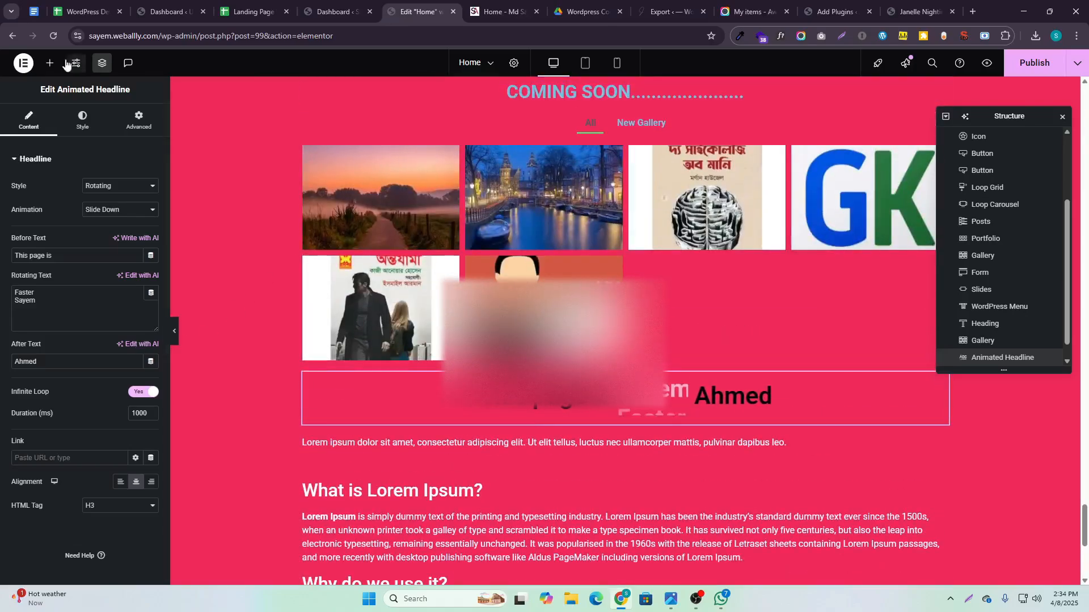
left_click(50, 63)
scroll(55, 392, "down", 10)
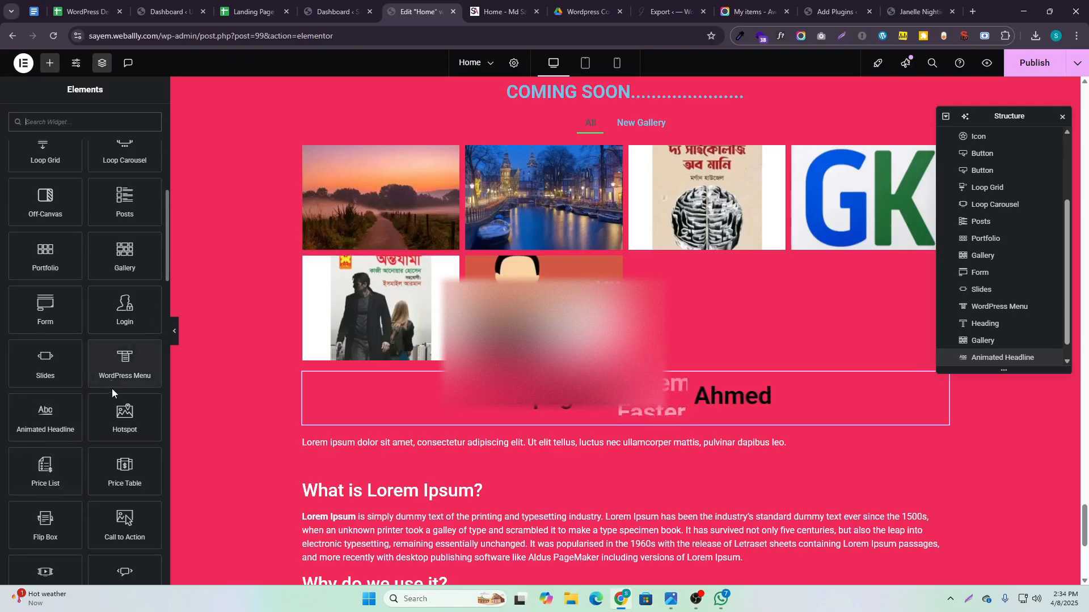
scroll(112, 392, "down", 2)
left_click_drag(125, 307, 624, 411)
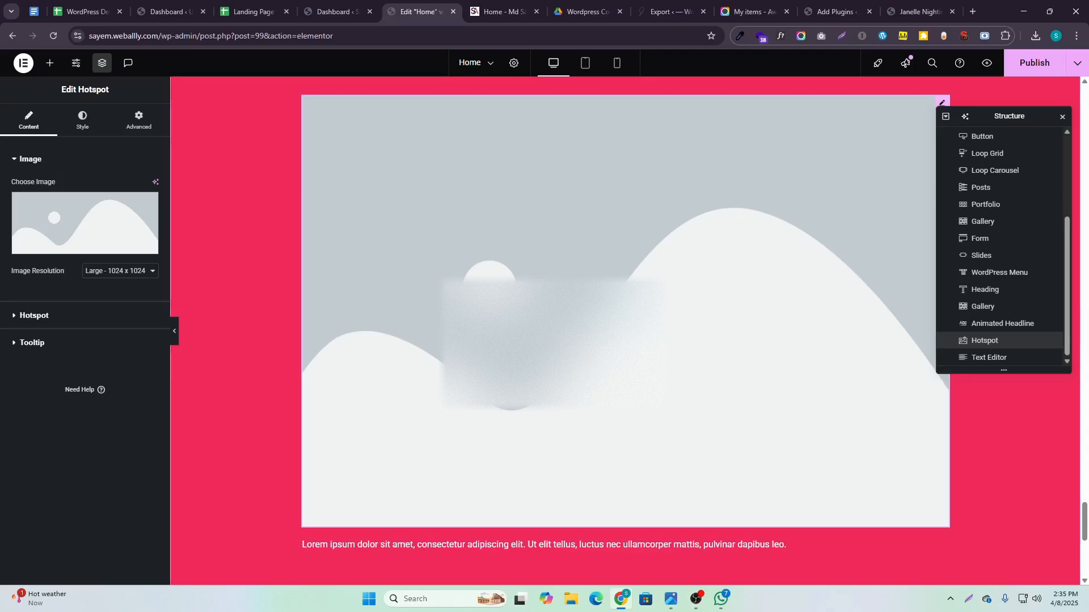
left_click_drag(636, 316, 590, 113)
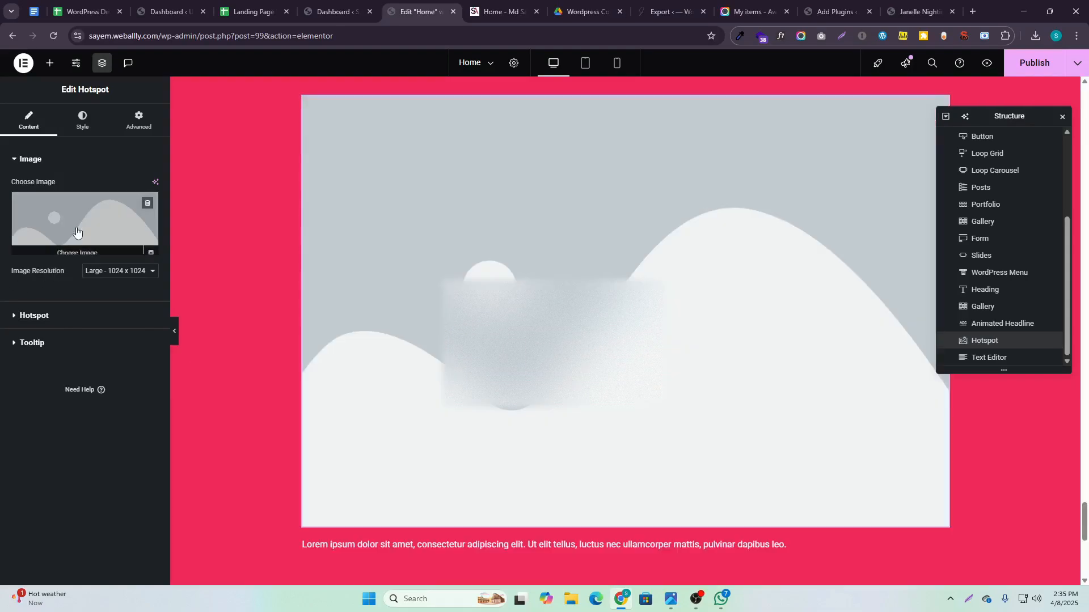
Use the sunset path photo from the media library as the Hotspot widget's image
left_click(74, 227)
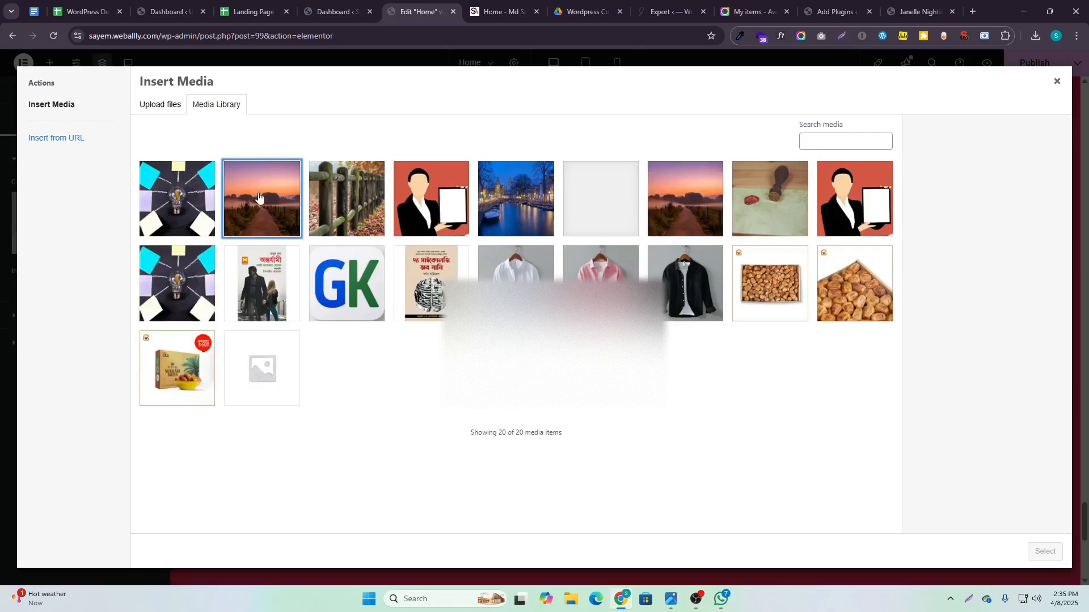
left_click(261, 198)
left_click(1042, 553)
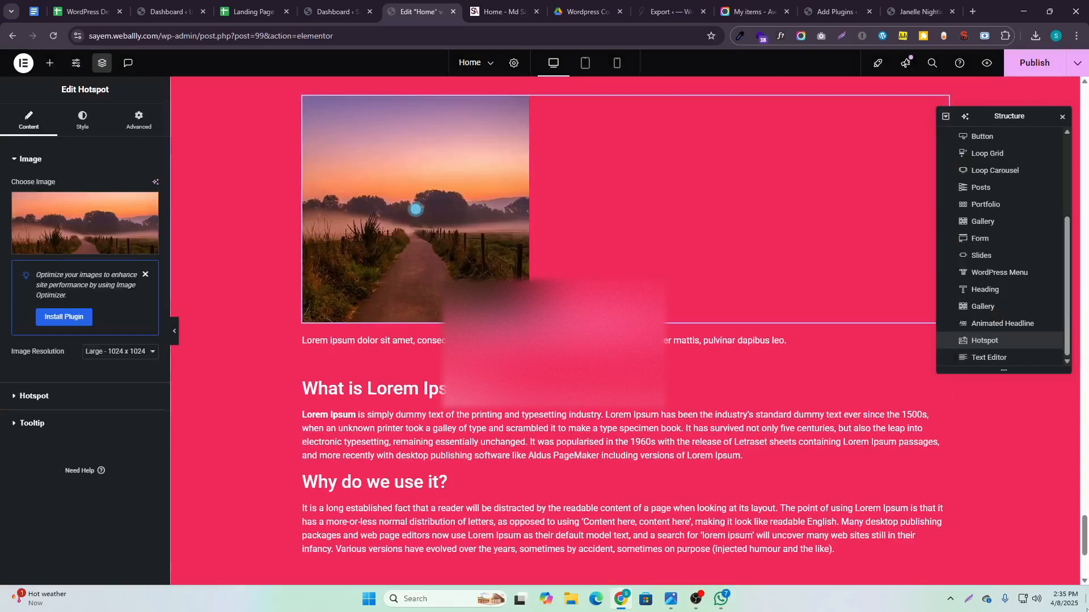
Replace the first hotspot item's tooltip content with "This is Dhaka"
left_click(69, 403)
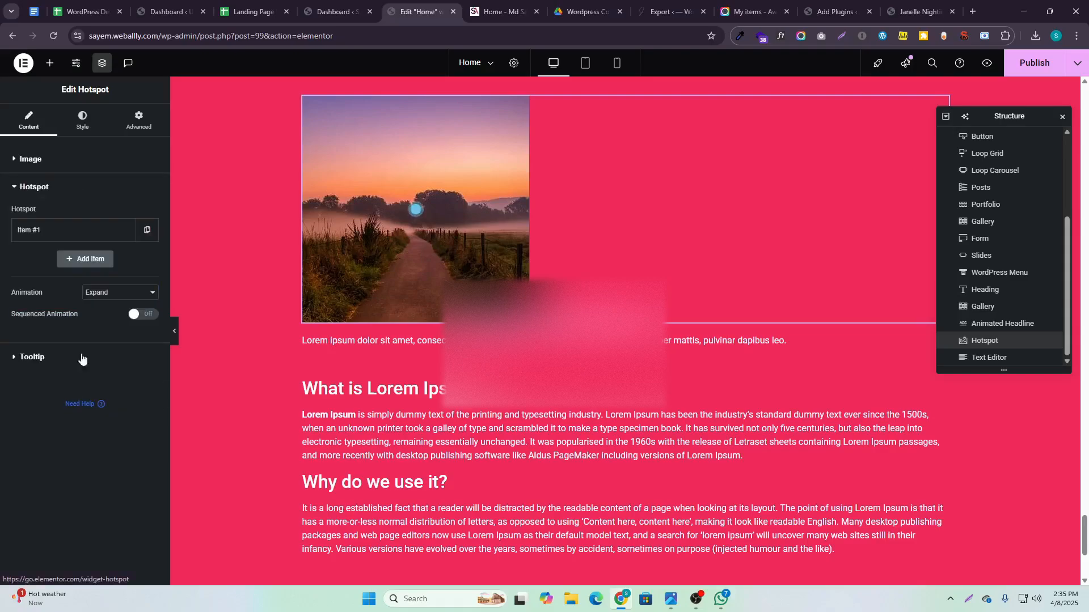
left_click(75, 230)
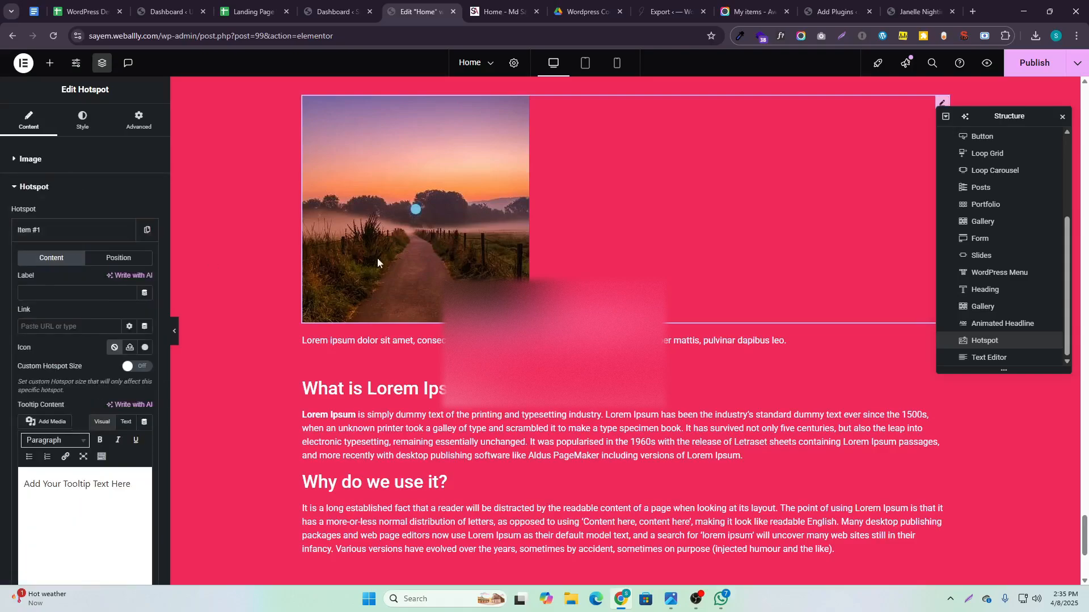
left_click(416, 213)
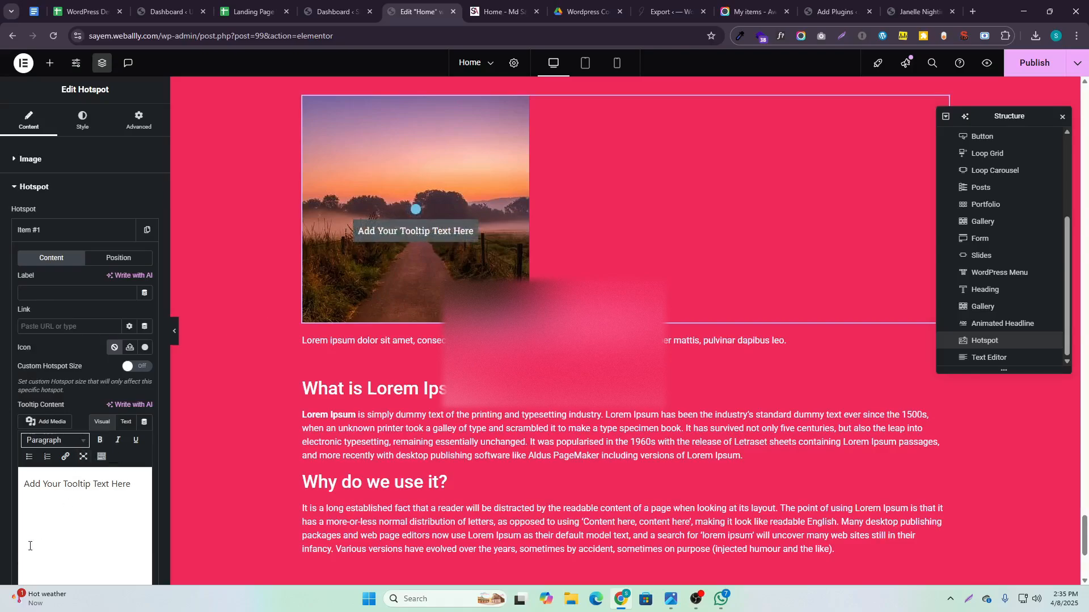
left_click_drag(142, 487, 2, 493)
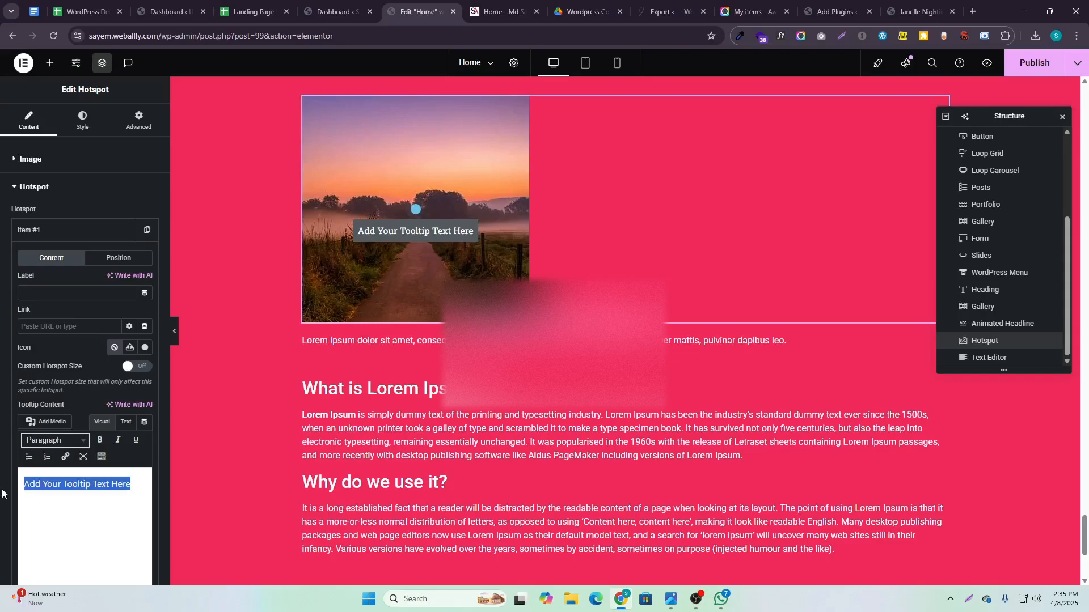
type("This is Dhaka")
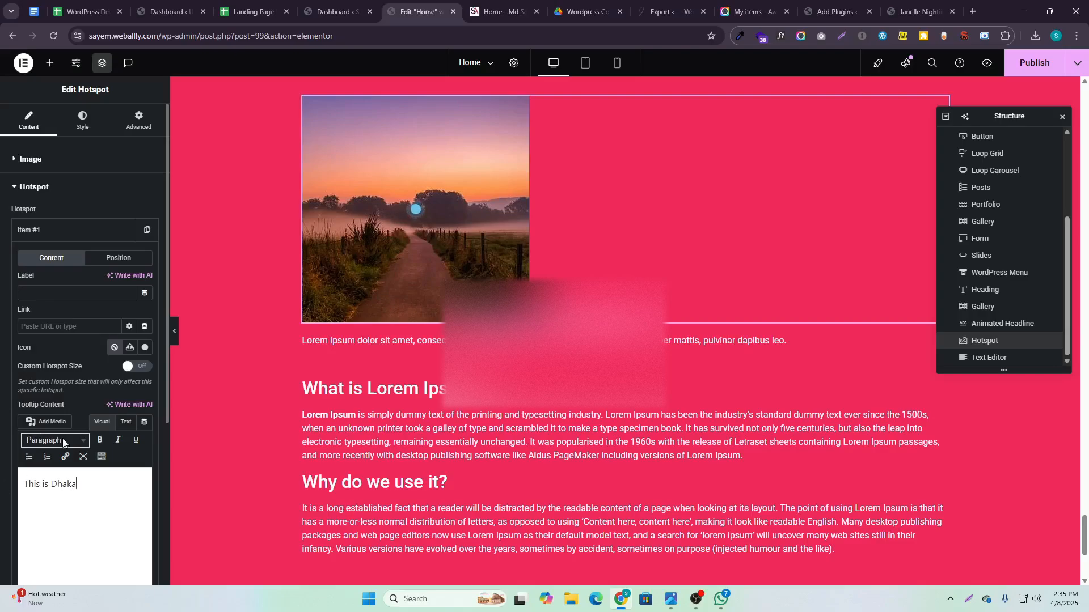
left_click(49, 230)
Add a second hotspot item with the tooltip content "This is Cumilla"
left_click(89, 257)
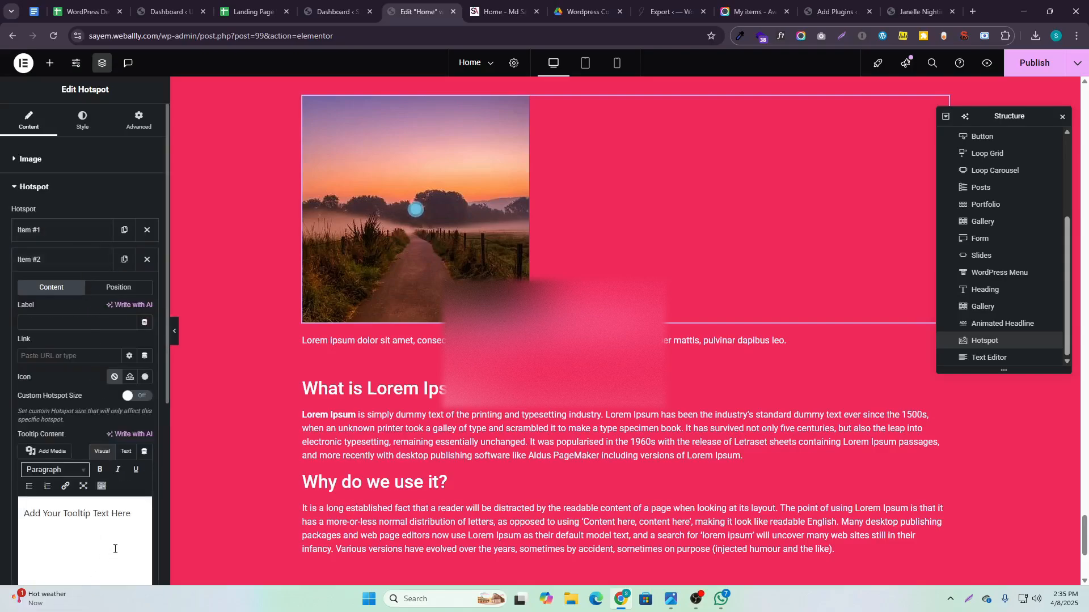
triple_click(131, 513)
type("This is Cumilla")
left_click(57, 260)
Preview the hotspot's tooltip on the image and check the first item's tooltip content
mouse_move(419, 212)
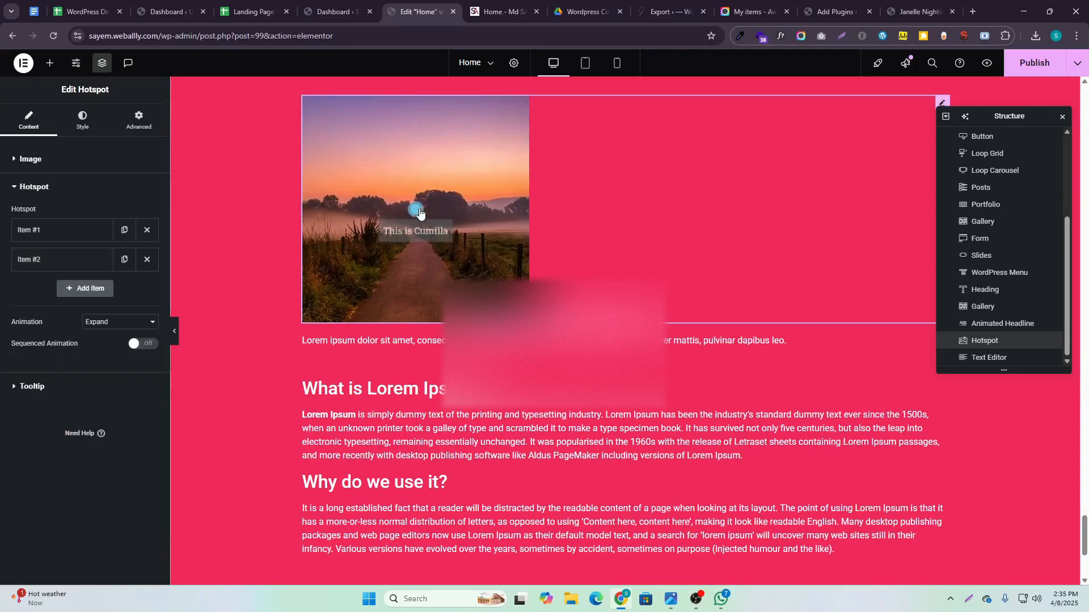
left_click(57, 230)
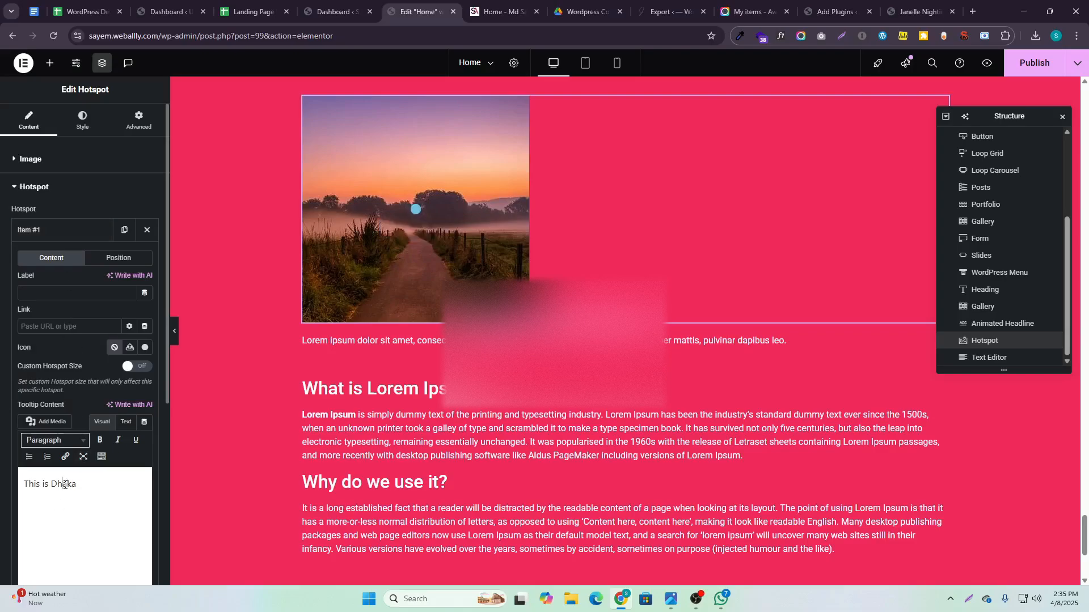
left_click(51, 232)
mouse_move(420, 212)
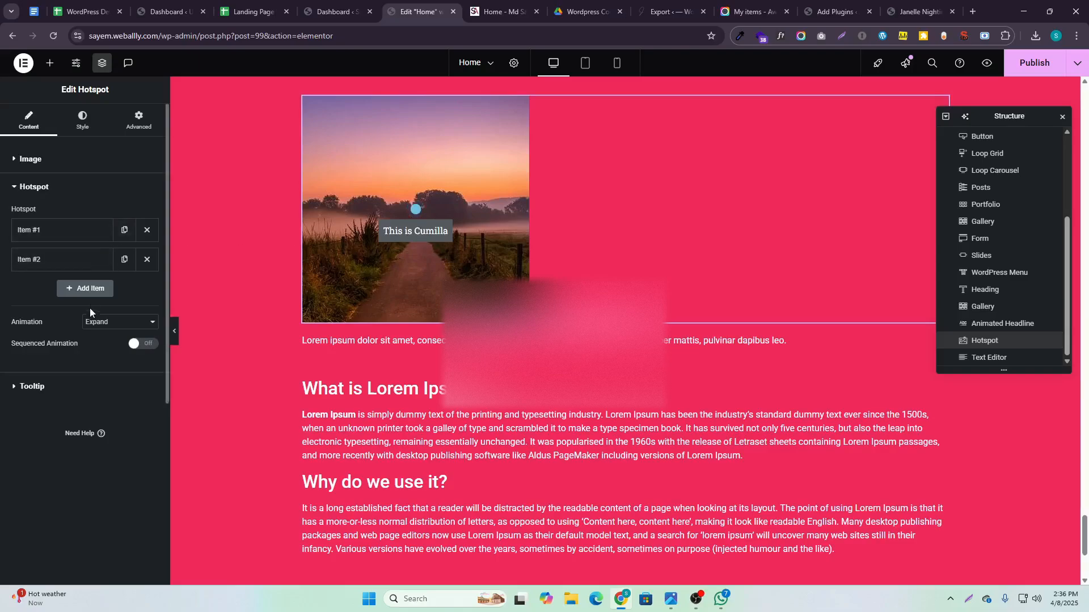
Keep the Expand animation, enable sequenced animation for the hotspots and preview the marker on the image
left_click(105, 323)
left_click(110, 324)
left_click(147, 347)
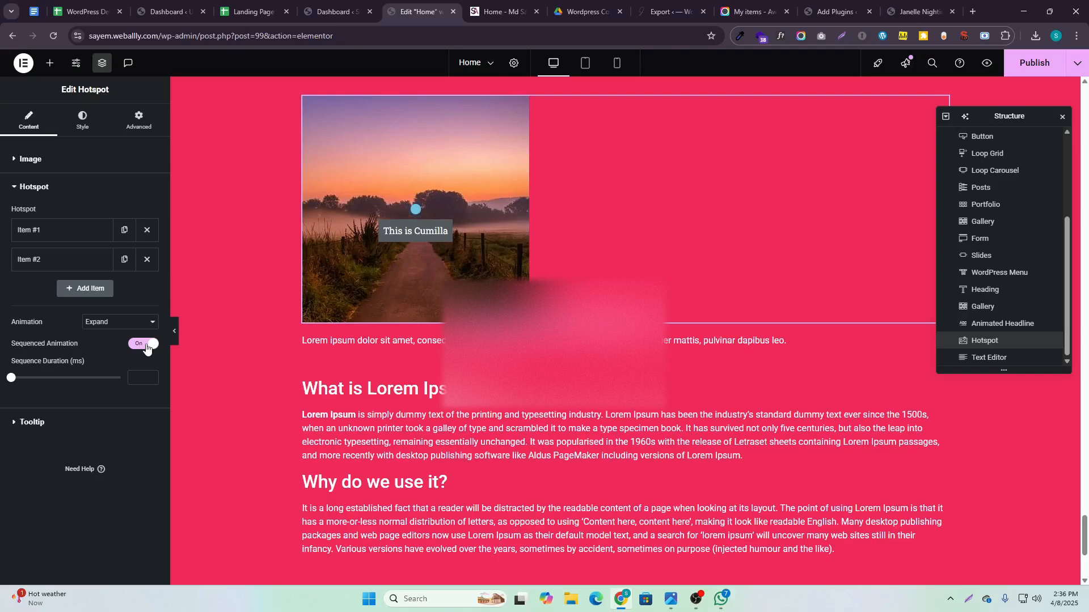
left_click(420, 210)
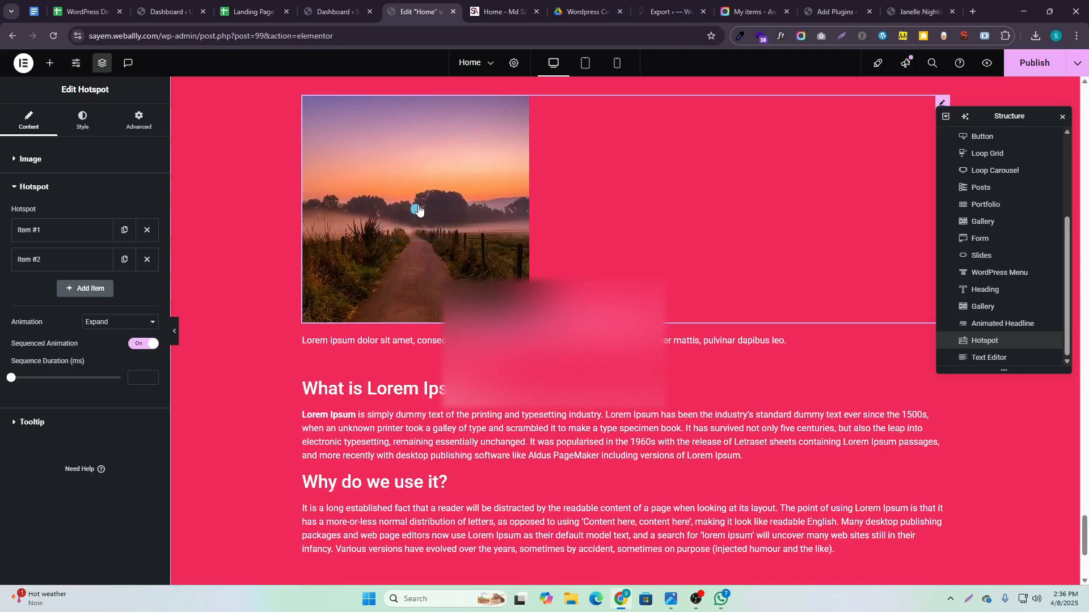
left_click(420, 211)
Position the first hotspot item at a horizontal offset of 17 and a vertical offset of 74
left_click(68, 232)
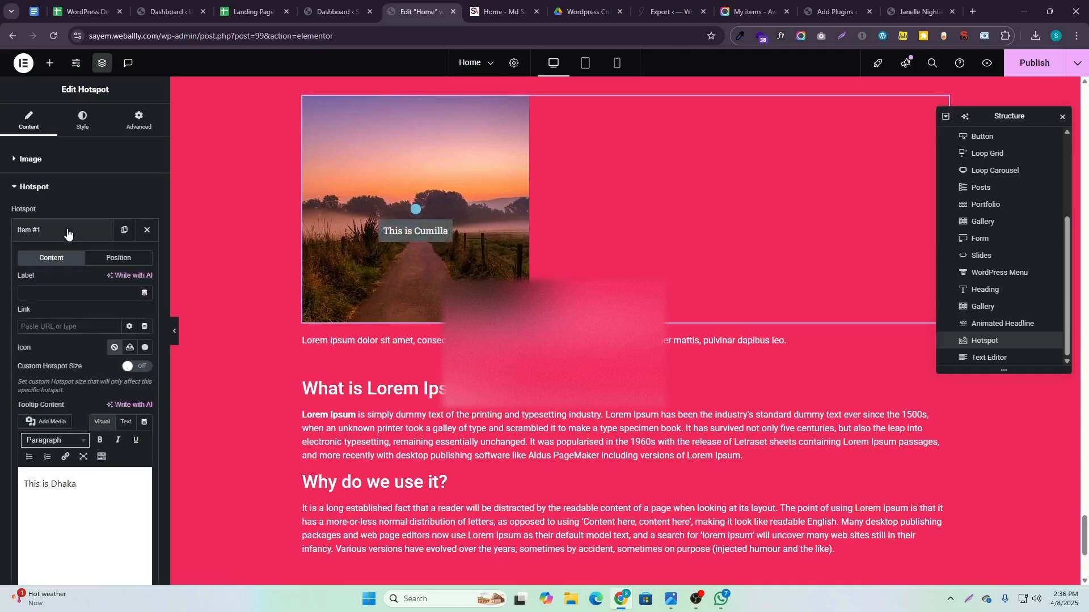
left_click(103, 258)
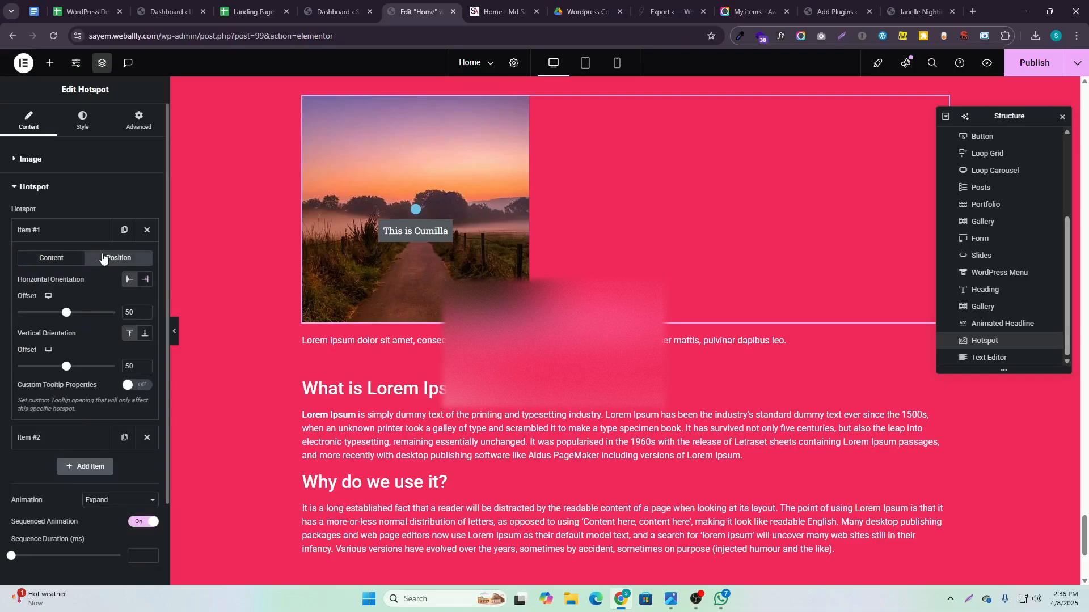
left_click_drag(67, 317, 34, 316)
left_click_drag(67, 370, 88, 369)
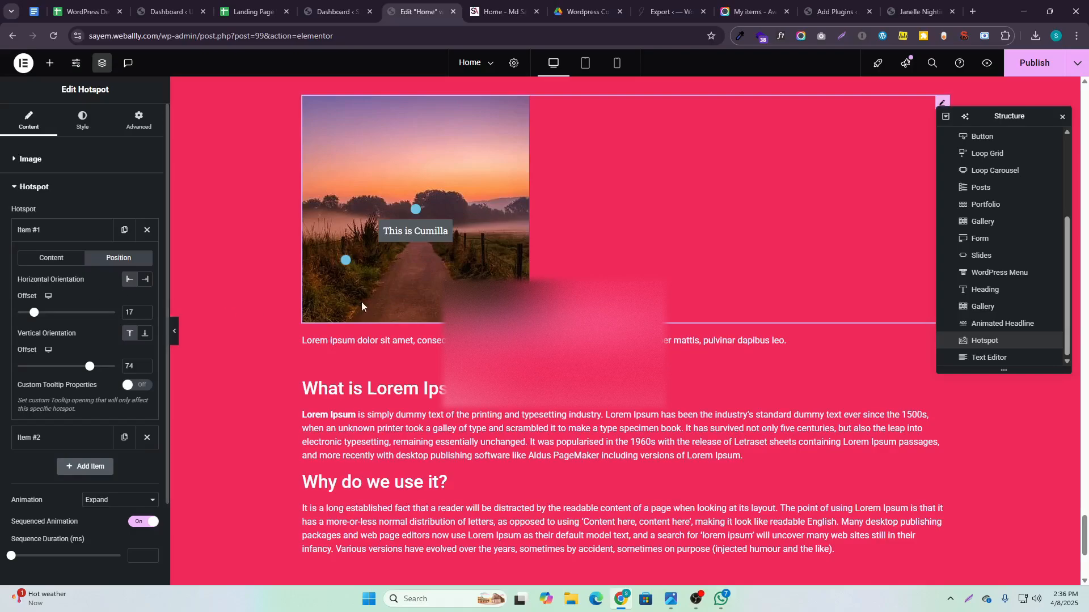
Preview the tooltips of both hotspot markers on the image to match each marker to its item
left_click(346, 262)
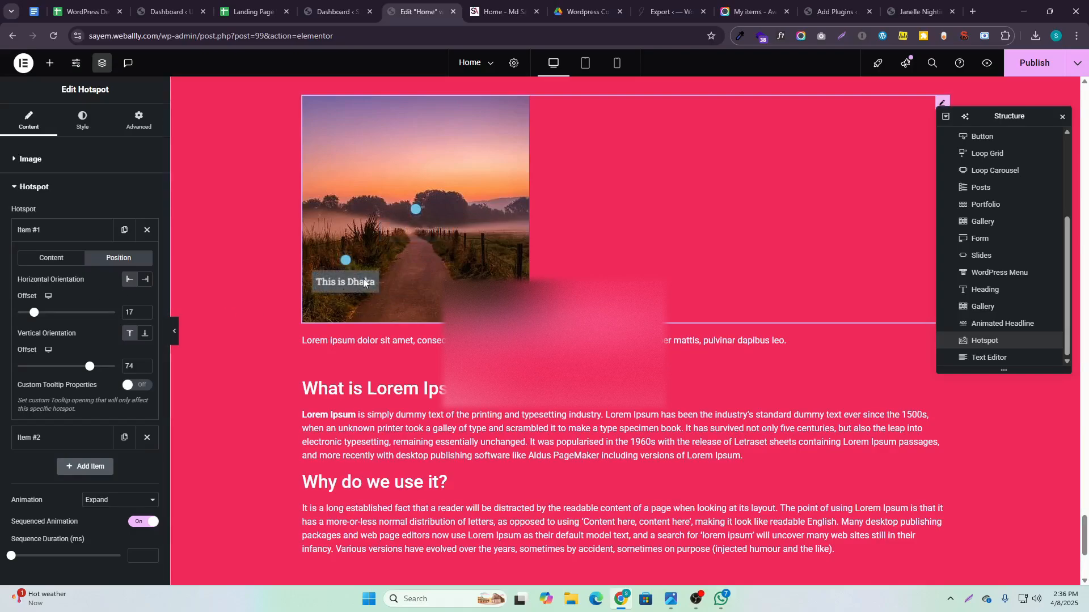
left_click(414, 212)
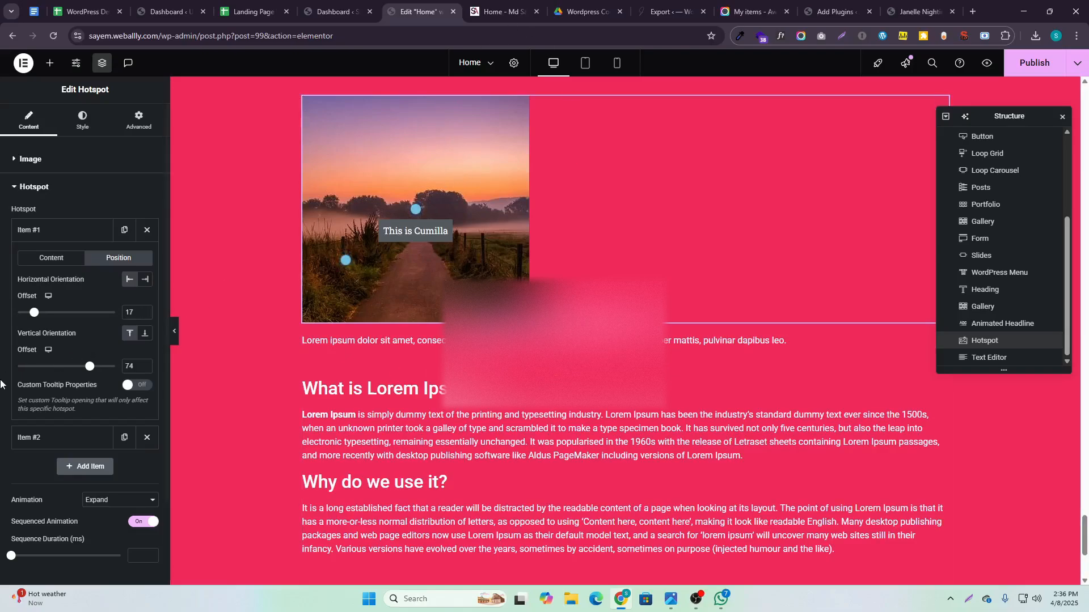
left_click(56, 193)
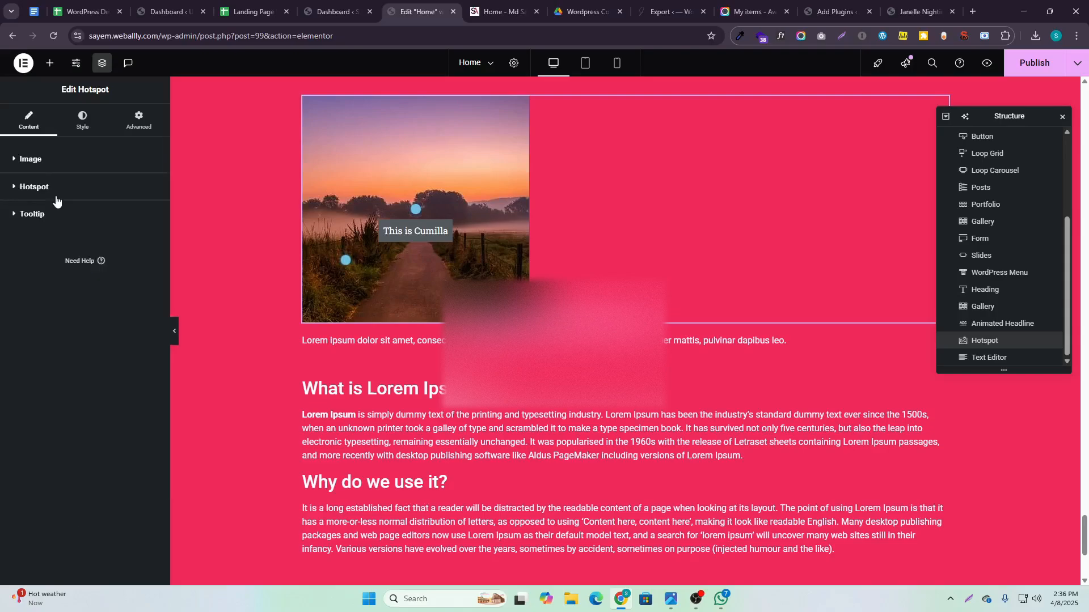
left_click(55, 192)
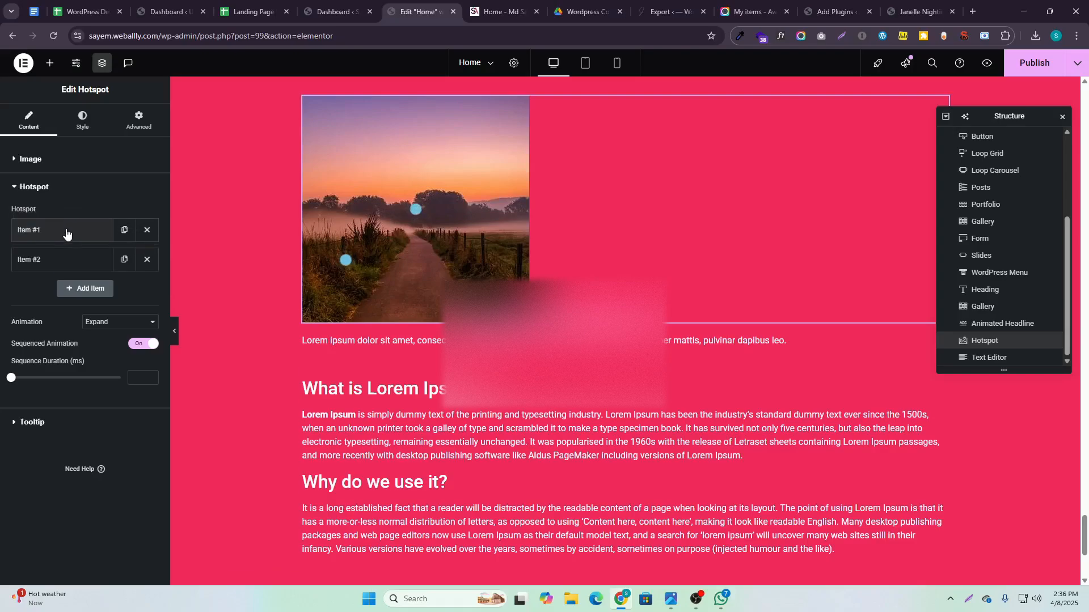
left_click(416, 210)
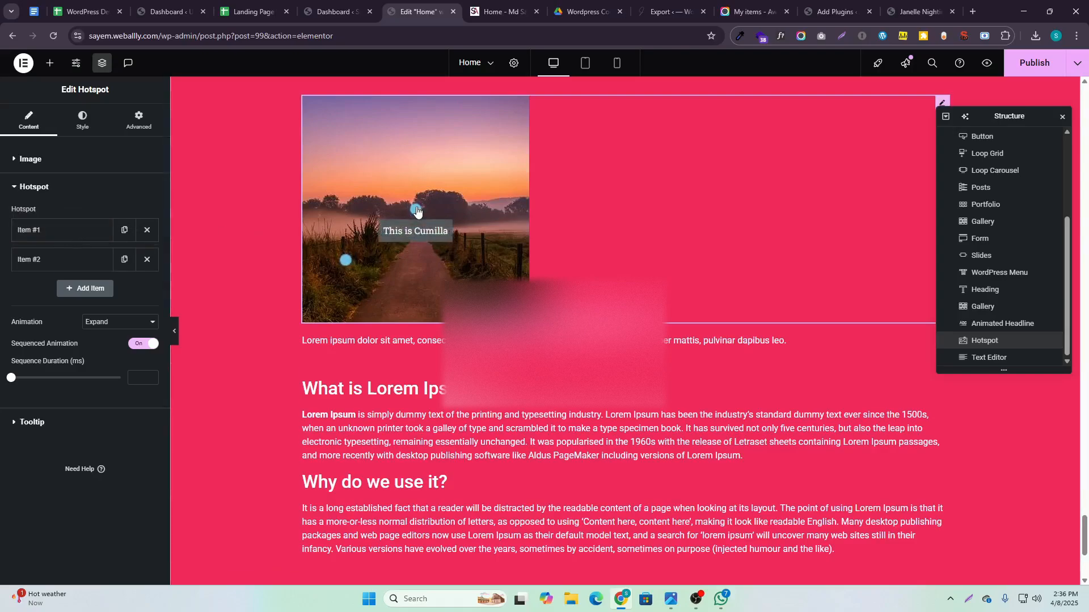
Set the first hotspot item's horizontal and vertical offsets to 0
left_click(57, 240)
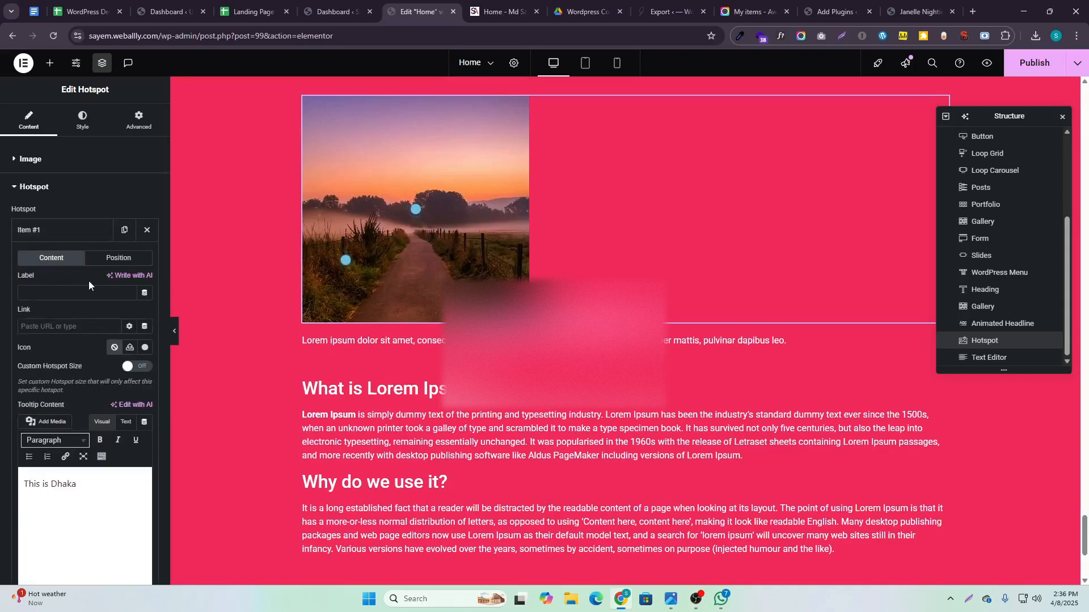
left_click(123, 259)
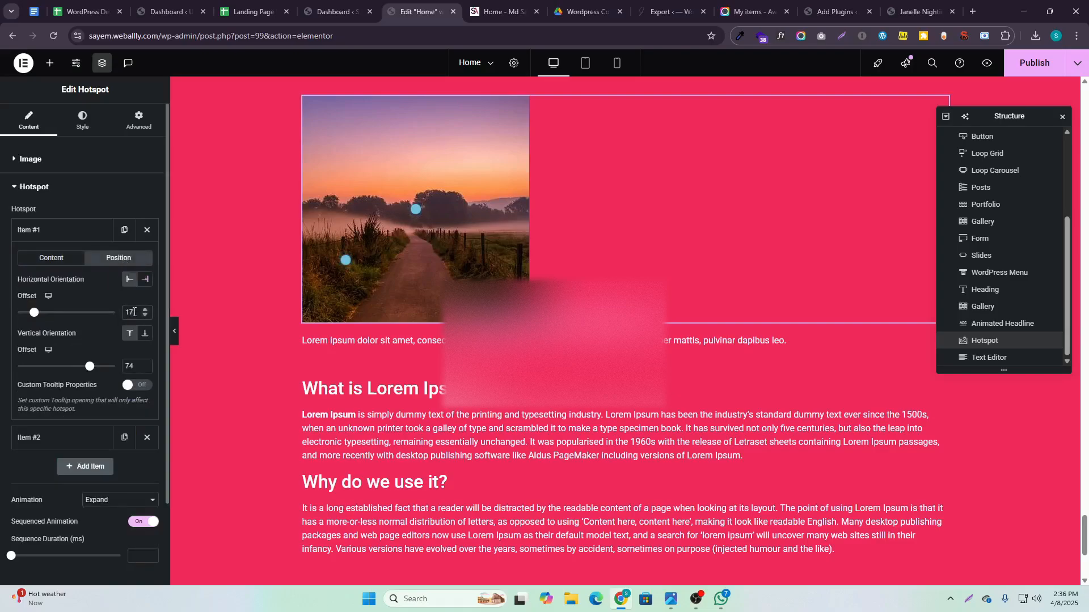
left_click_drag(134, 312, 85, 318)
key("BackSpace")
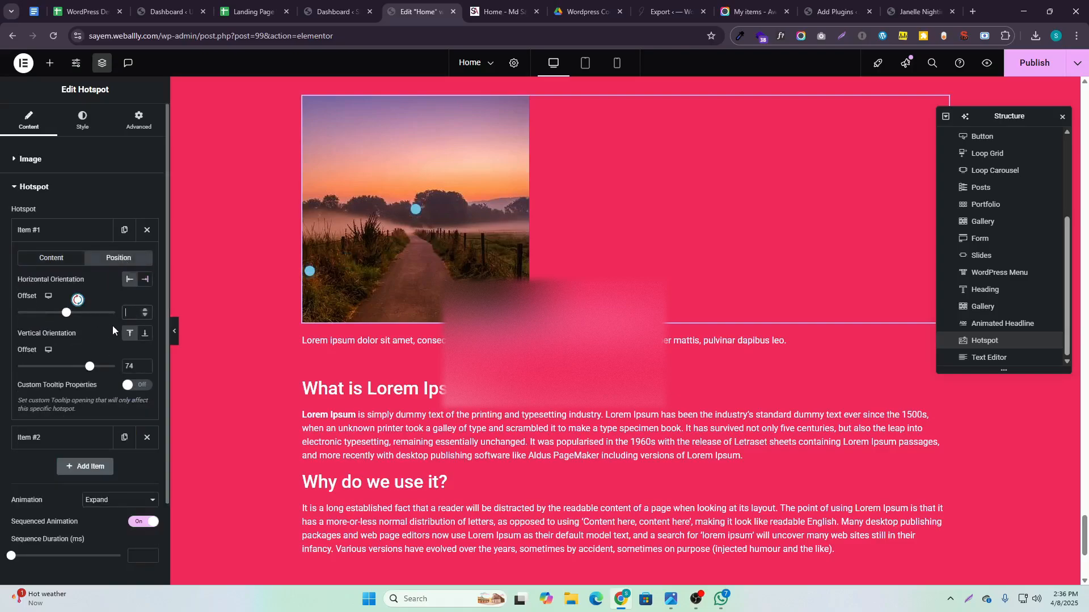
type("0")
left_click_drag(135, 367, 69, 363)
type("0")
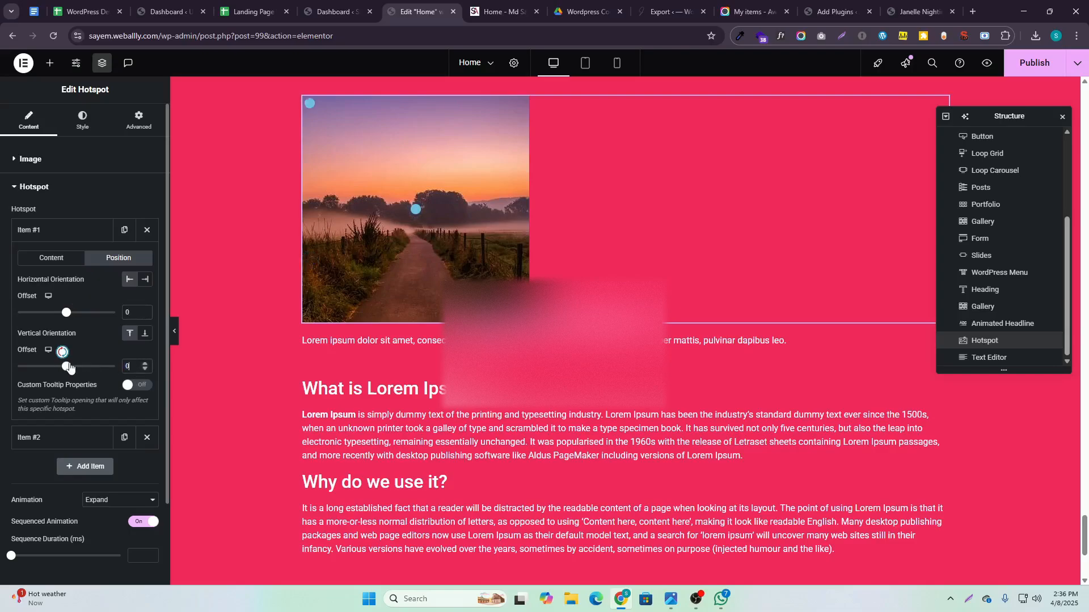
Clear the first hotspot item's offsets and set both back to about the middle of the image
left_click(134, 314)
key("BackSpace")
left_click(127, 362)
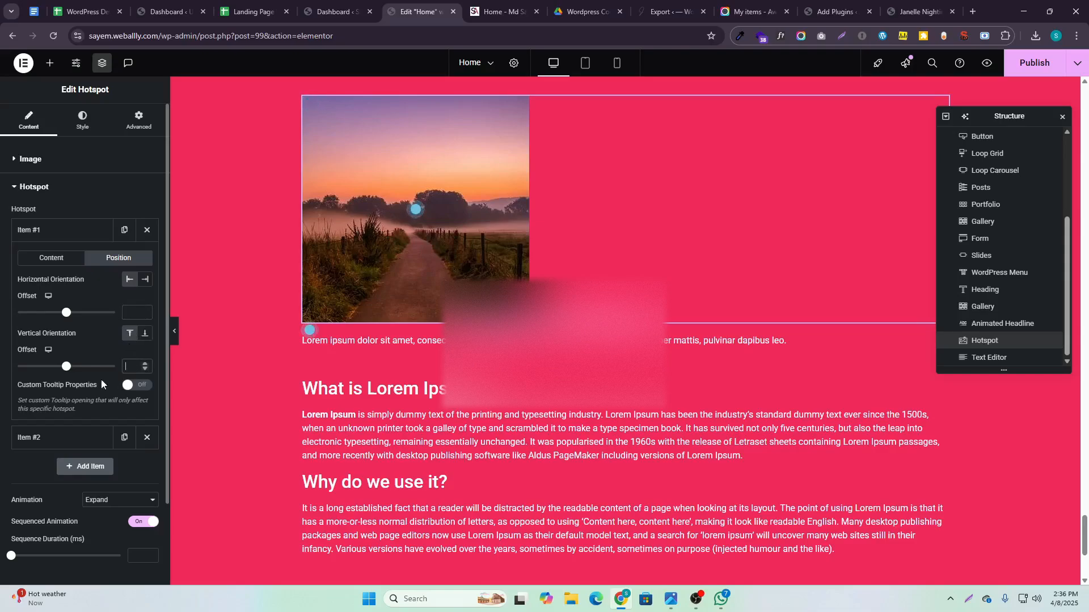
left_click(68, 367)
left_click(66, 367)
left_click(66, 313)
left_click(48, 232)
Set the second hotspot item's horizontal offset to 89 and preview both tooltips on the image
left_click(48, 260)
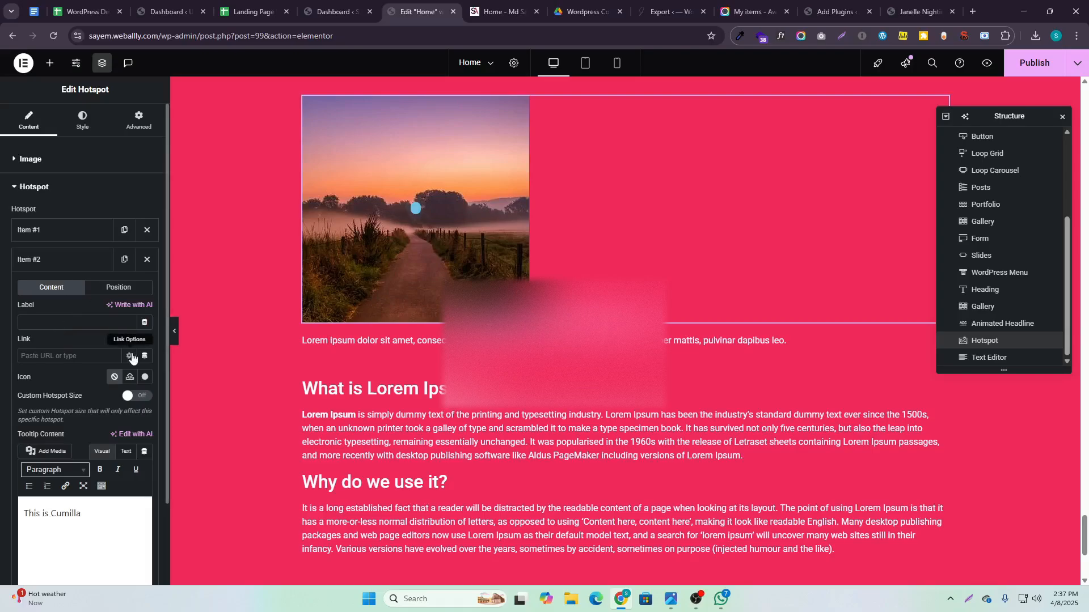
left_click(120, 284)
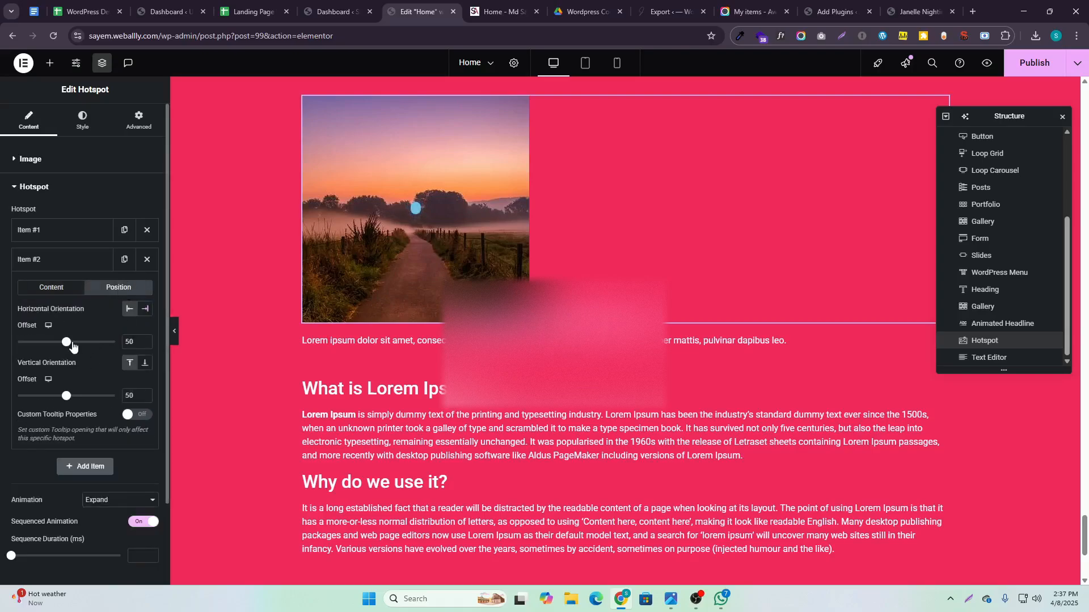
left_click_drag(68, 343, 104, 344)
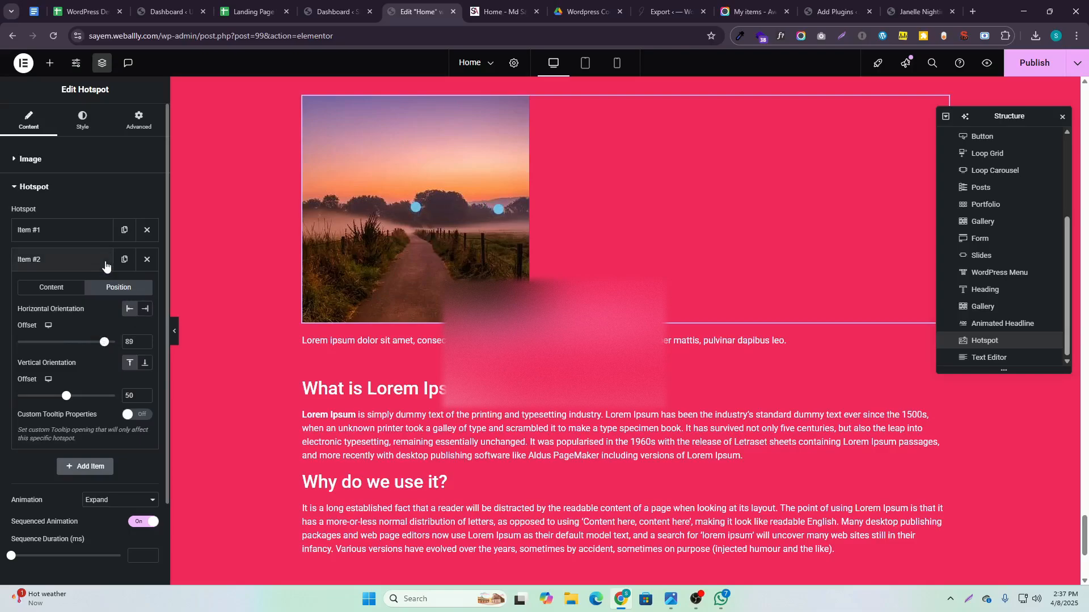
left_click(71, 266)
left_click(416, 207)
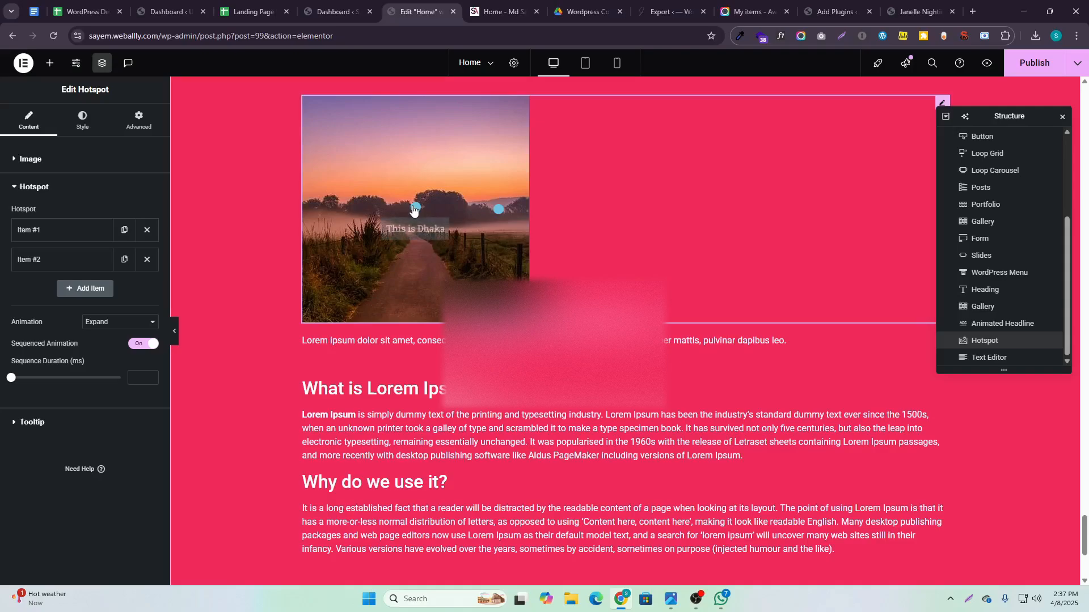
left_click(499, 209)
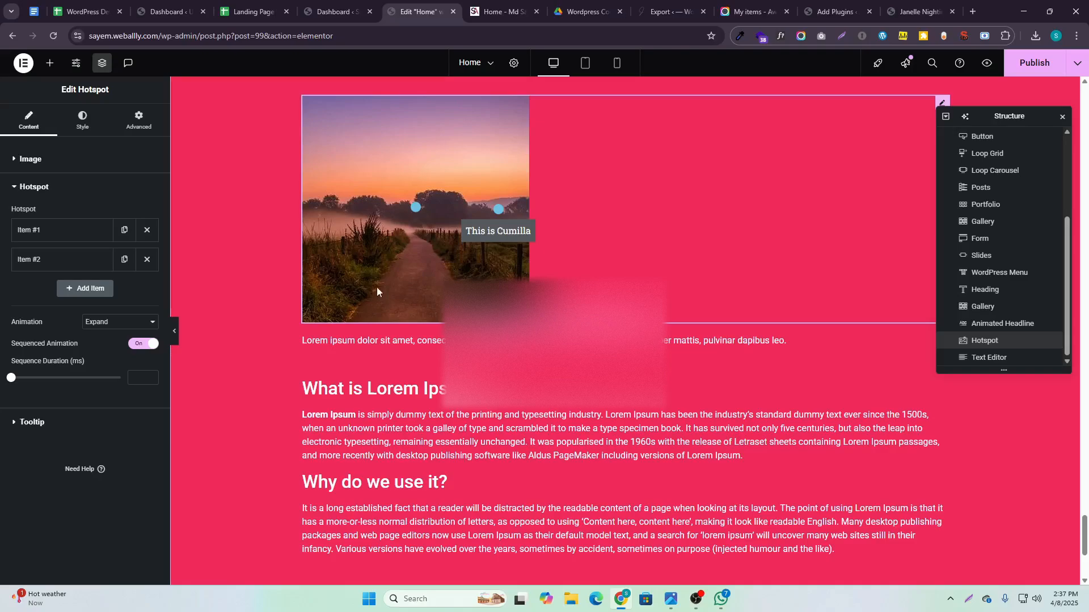
Add a Price List widget directly below the hotspot image and move the floating Structure window off the page content
left_click(49, 63)
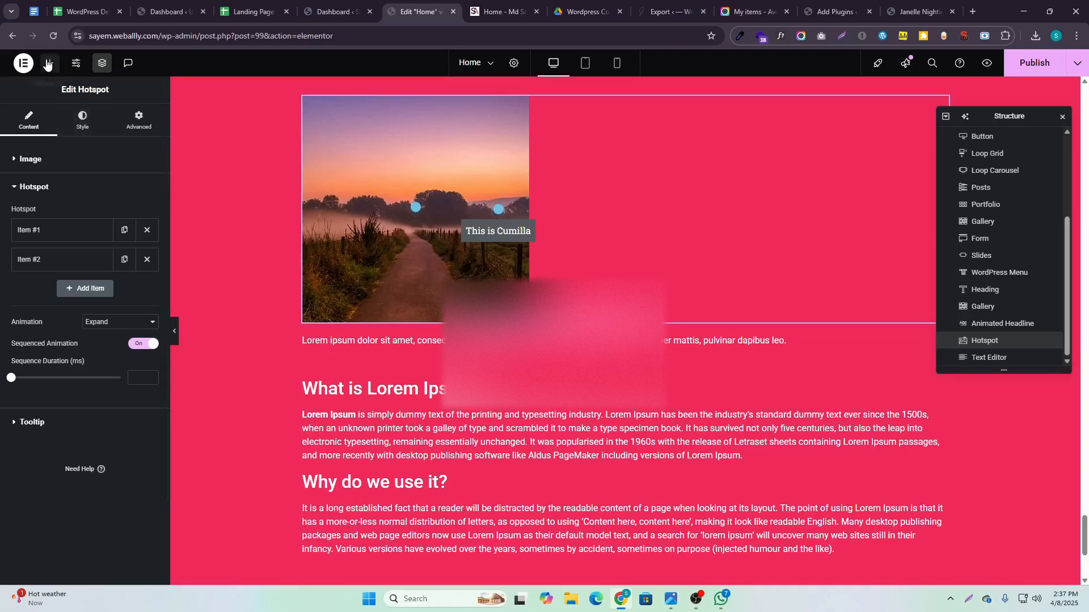
scroll(114, 463, "down", 3)
scroll(112, 461, "down", 4)
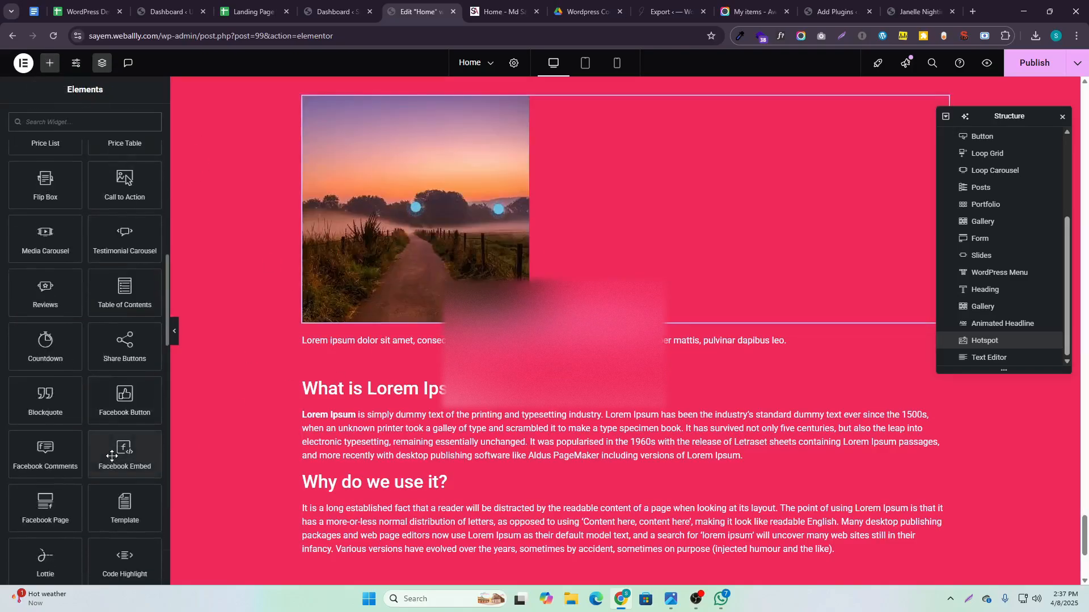
scroll(110, 449, "up", 2)
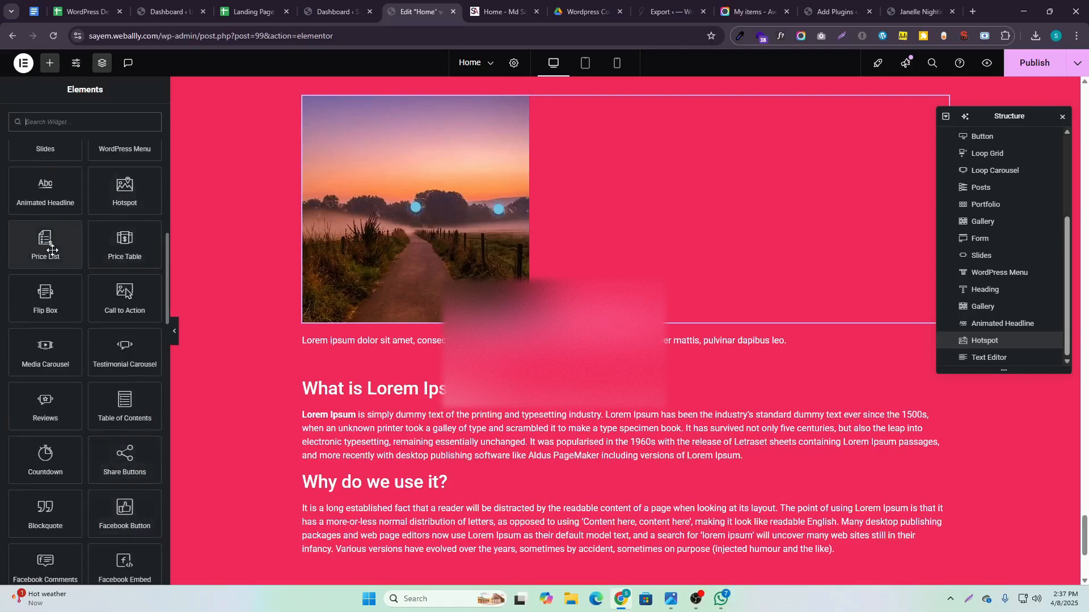
left_click_drag(44, 242, 448, 340)
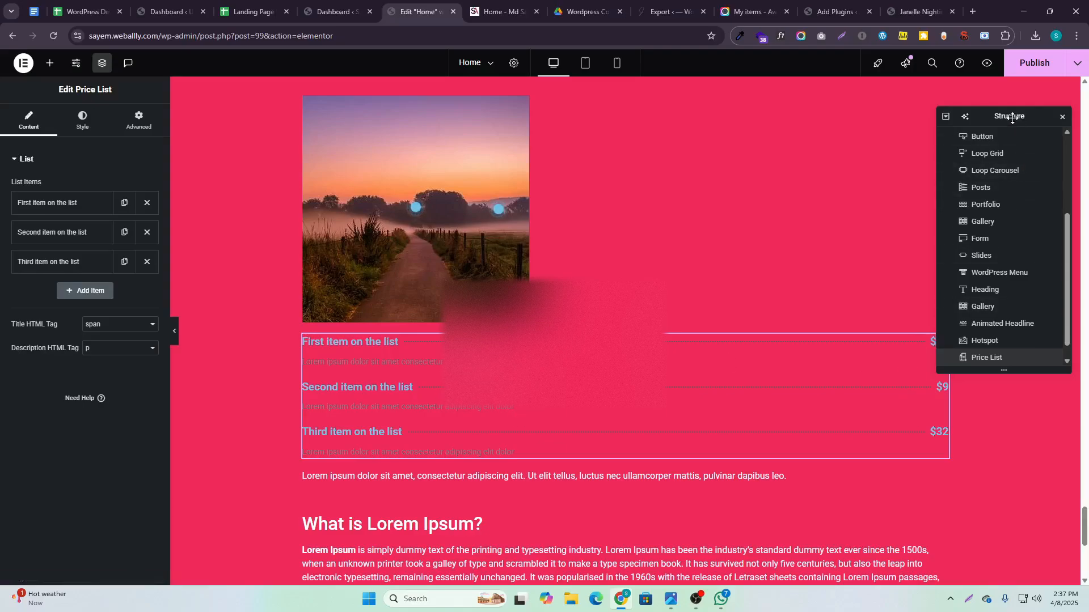
left_click_drag(1007, 113, 119, 439)
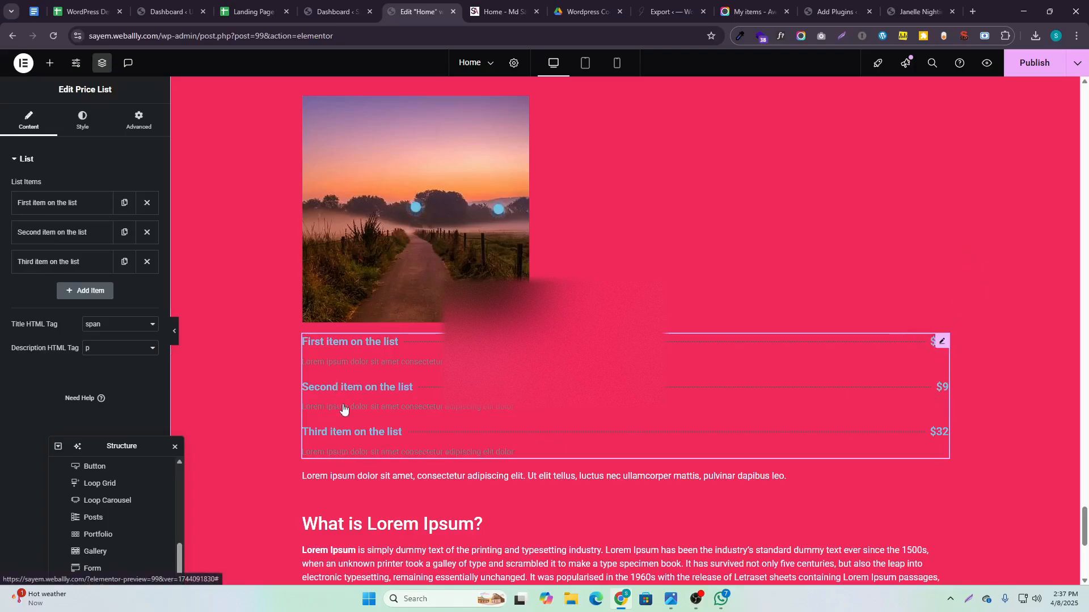
Give the first price list item the media library image of the figure in a black suit holding a blank board
left_click(40, 203)
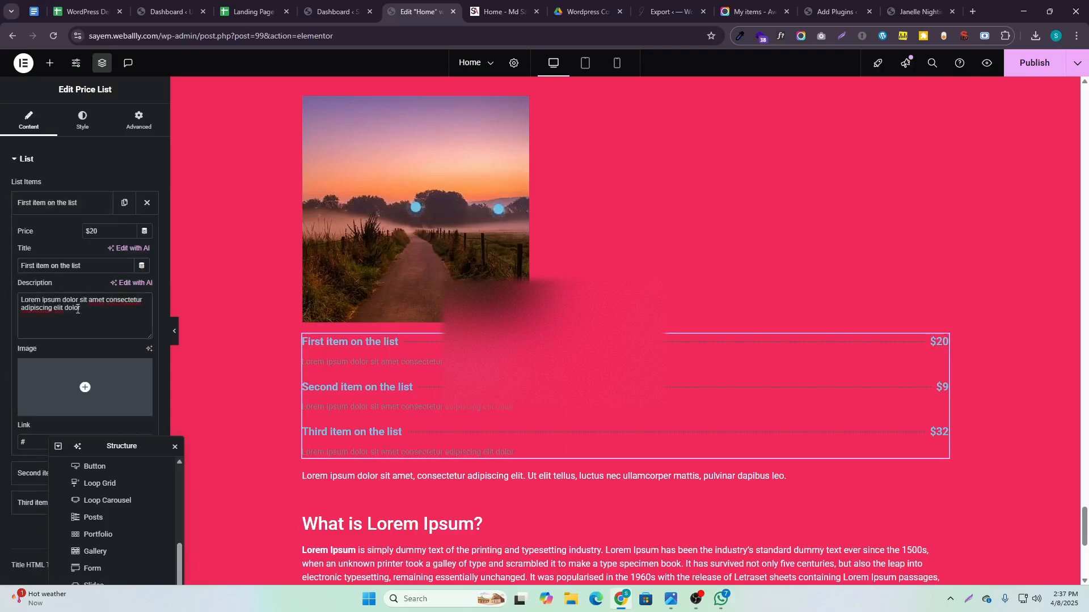
left_click(89, 396)
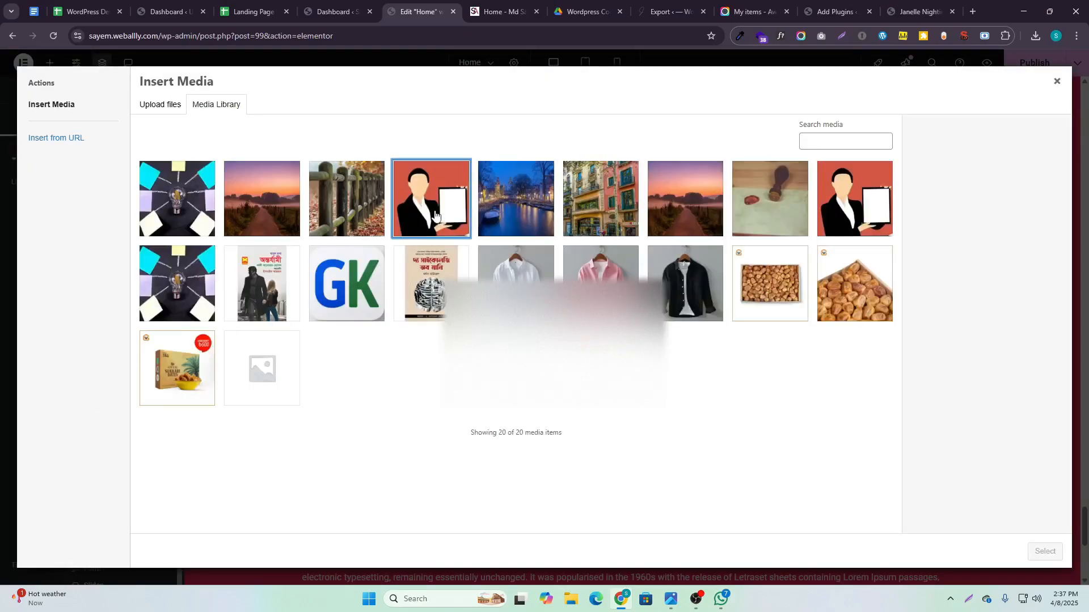
left_click(435, 214)
left_click(1045, 551)
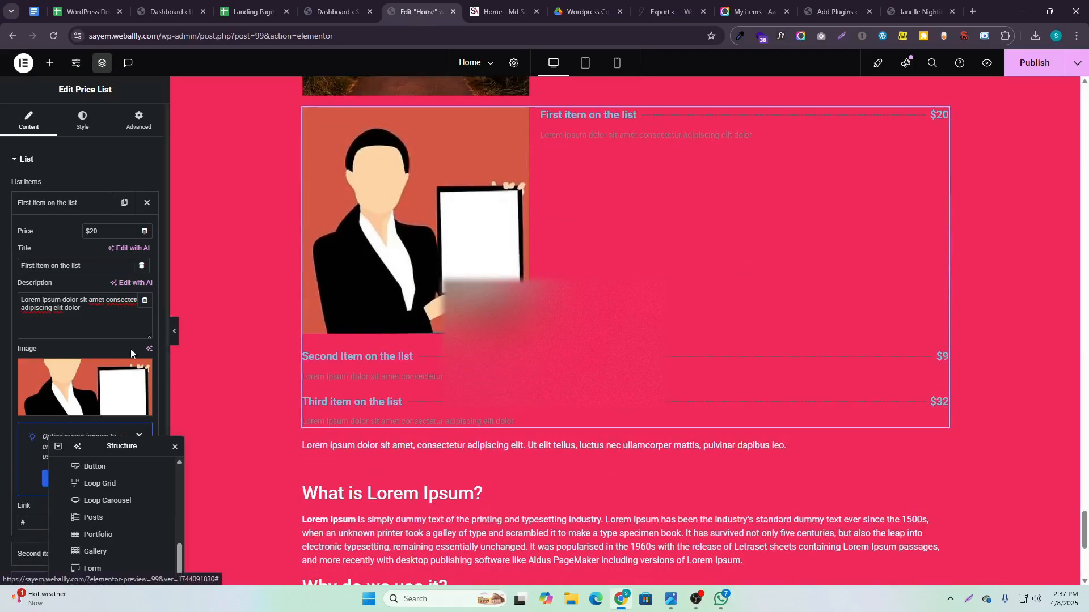
Set the price list's title color to the global color White
left_click(82, 120)
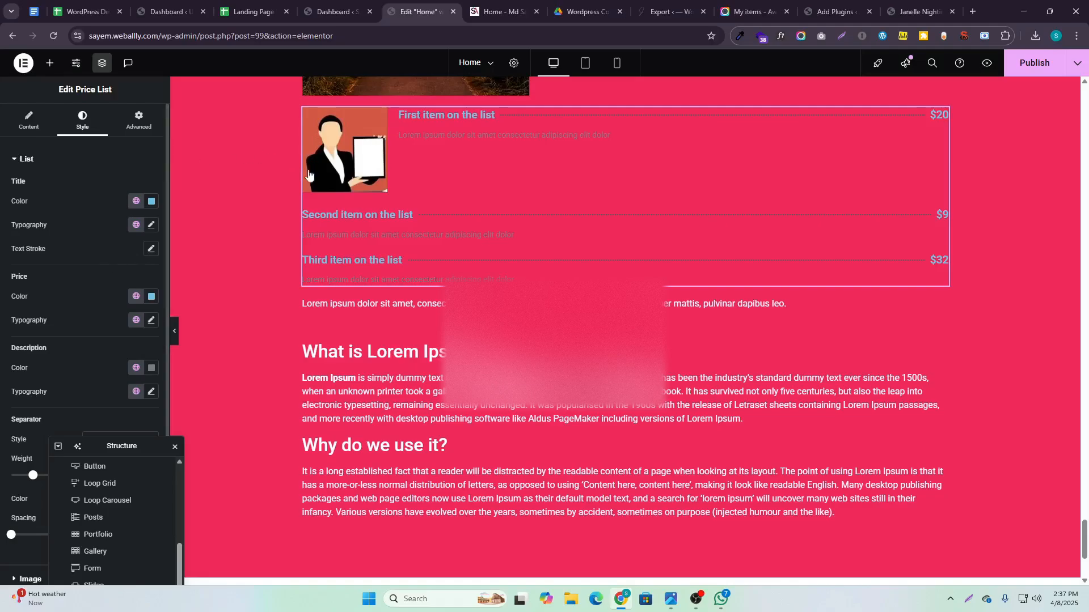
left_click(136, 201)
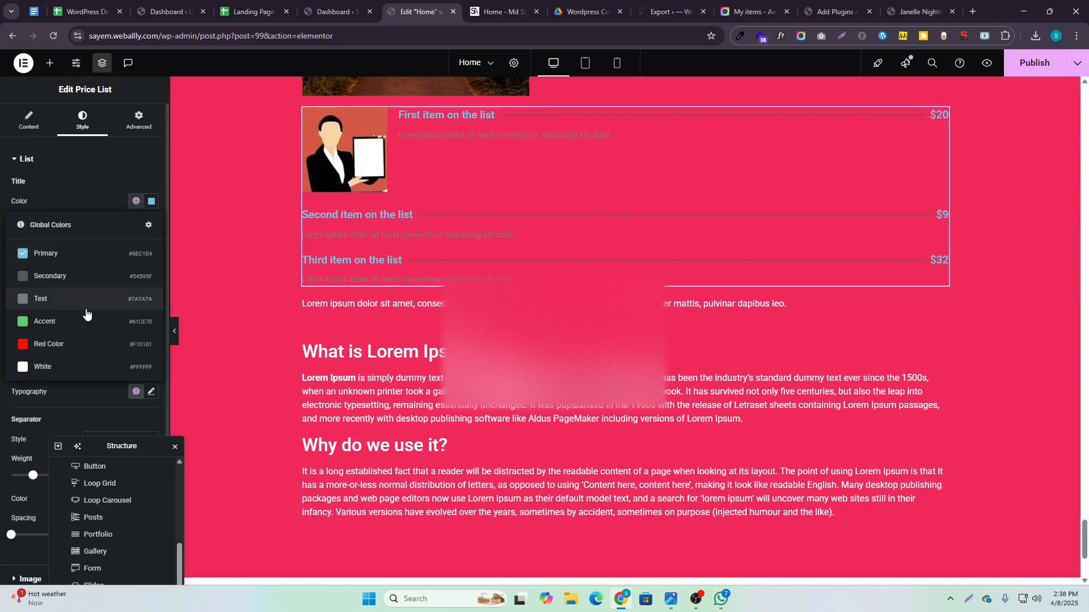
left_click(82, 362)
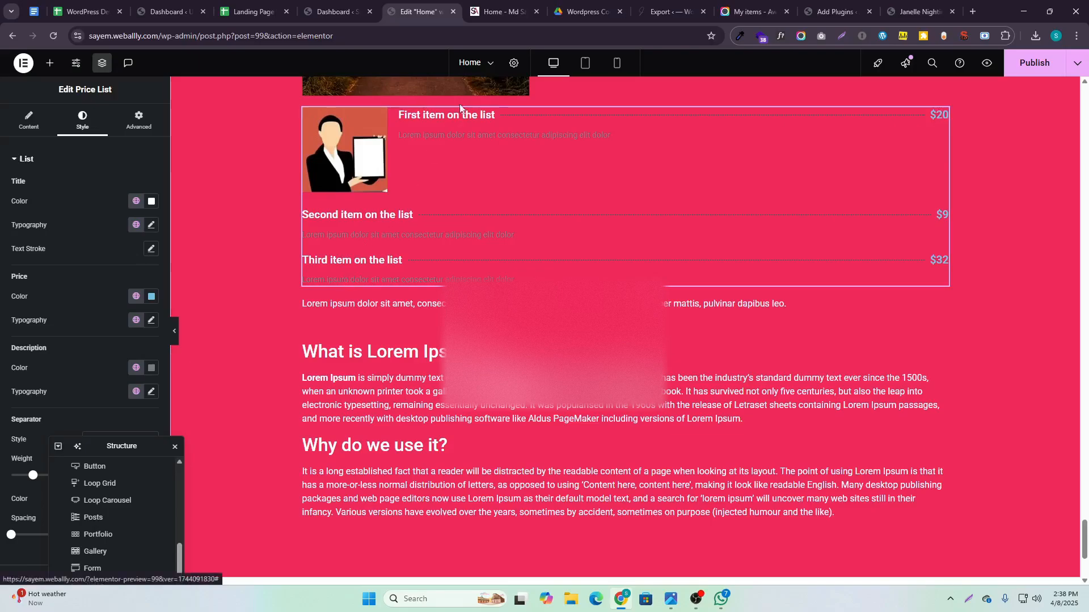
Set the price list's price color to a custom black
scroll(100, 340, "down", 2)
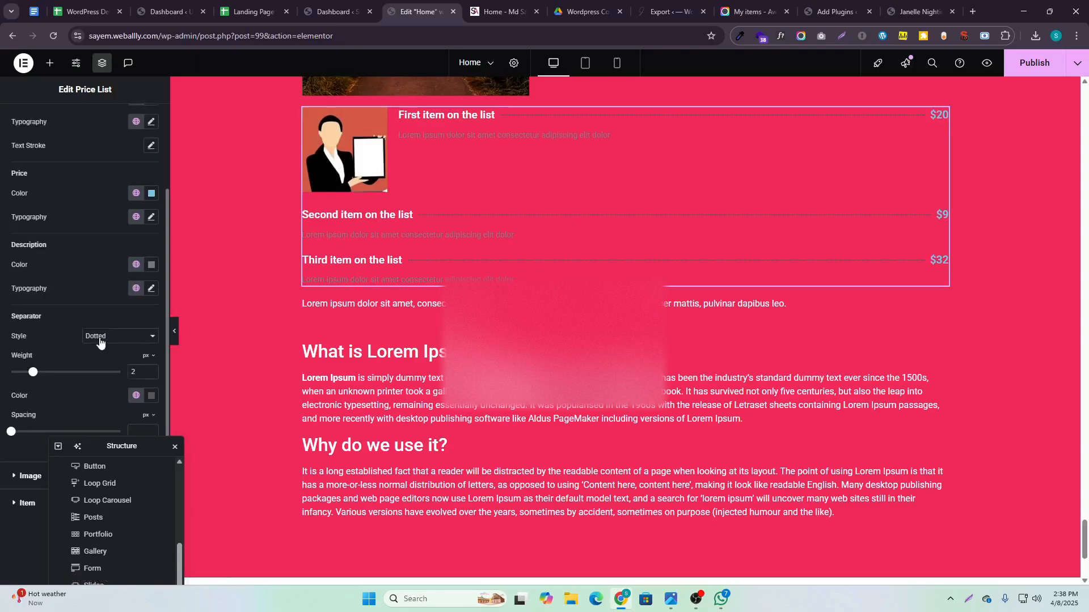
scroll(65, 218, "up", 2)
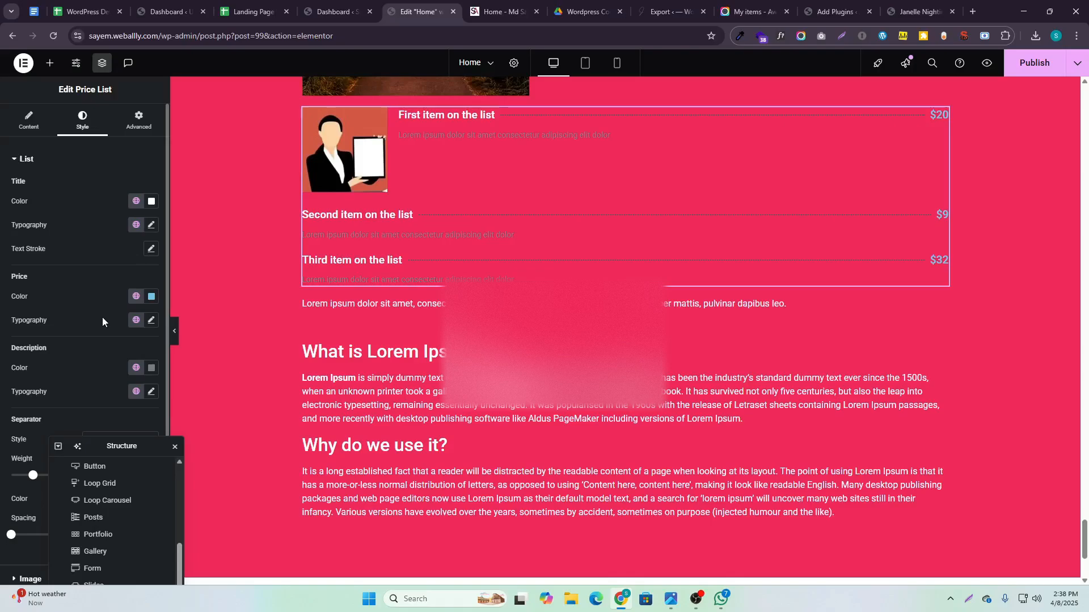
scroll(103, 321, "down", 2)
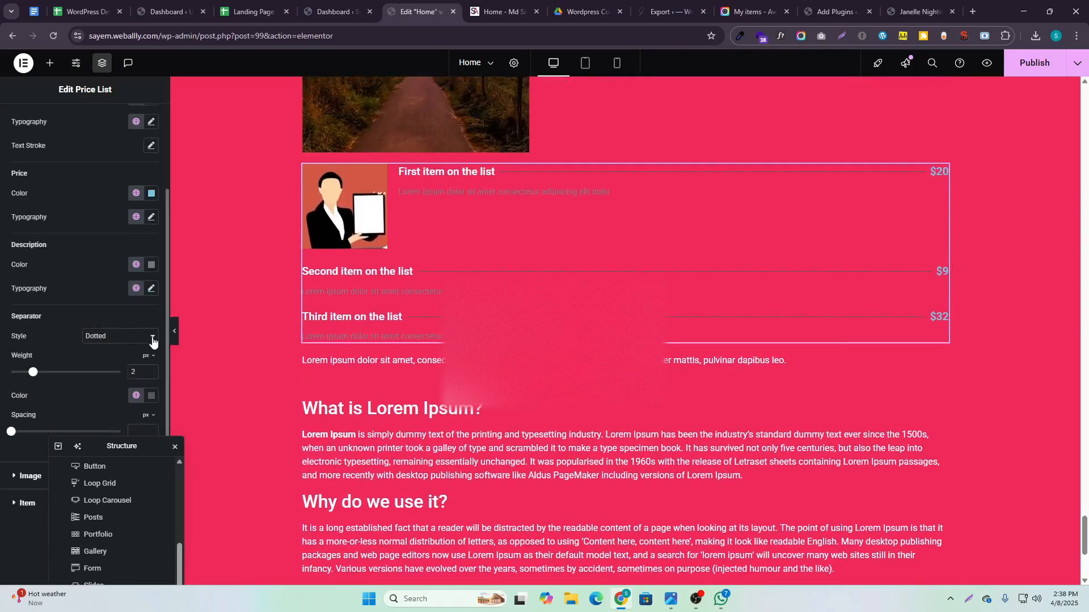
left_click(137, 195)
left_click(151, 194)
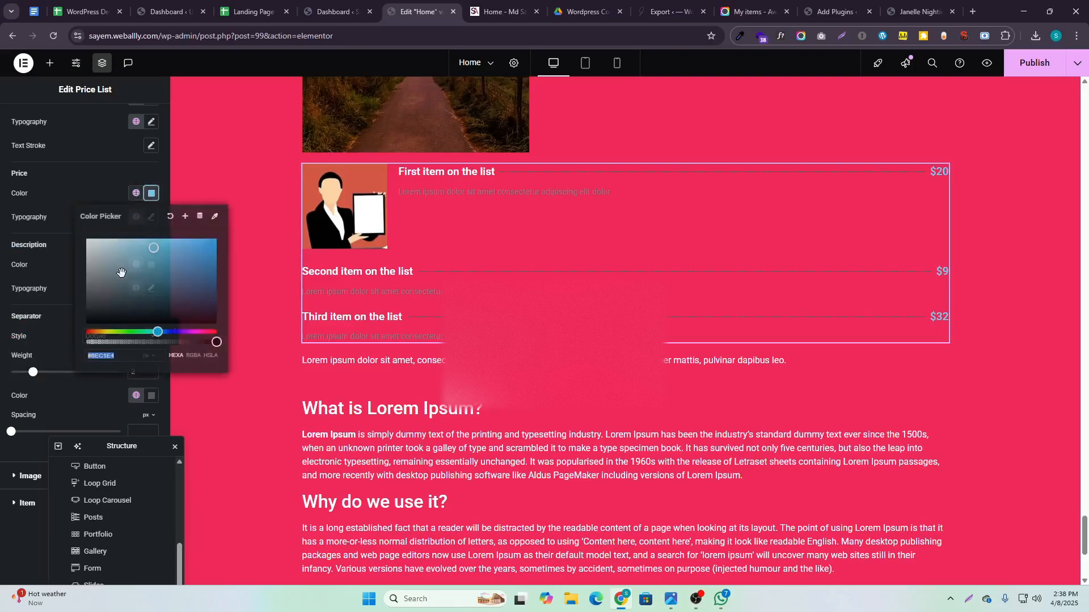
mouse_move(121, 273)
left_mouse_down()
mouse_move(117, 292)
mouse_move(174, 312)
left_mouse_up()
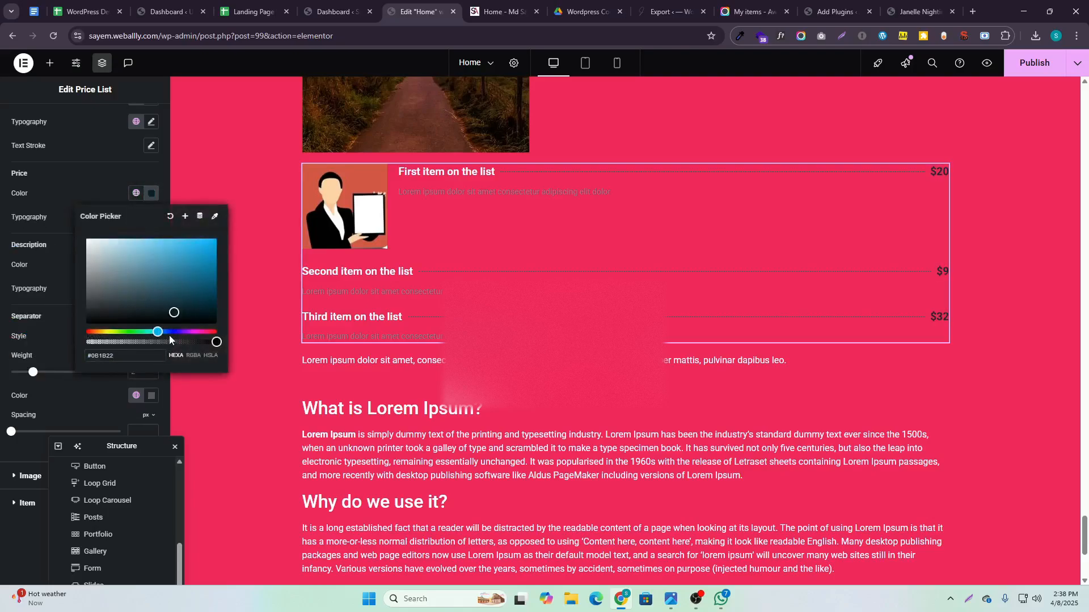
left_click(170, 332)
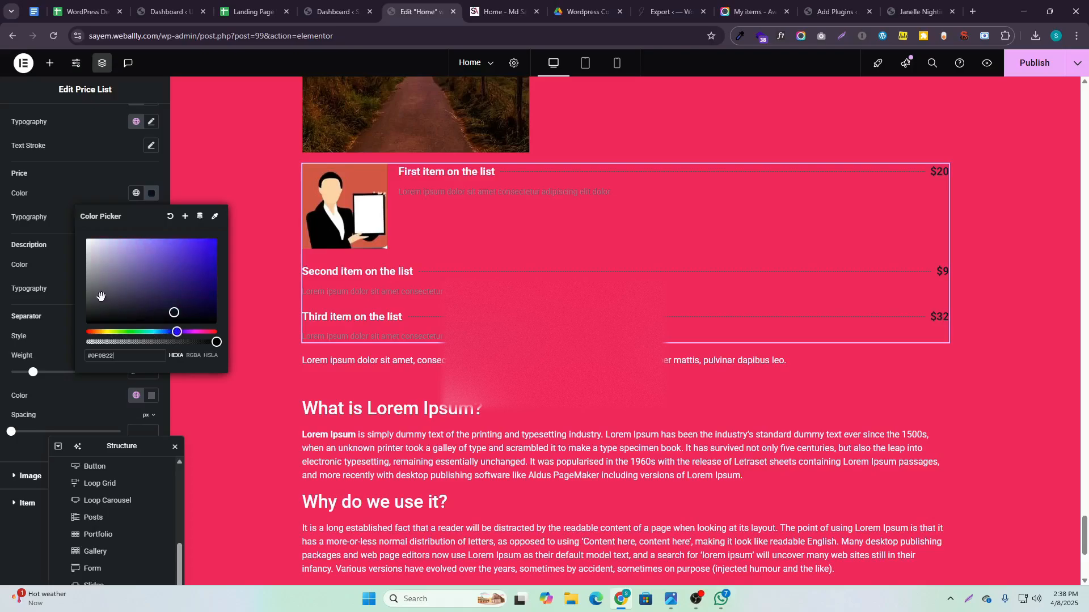
left_click_drag(101, 296, 118, 339)
left_click(63, 274)
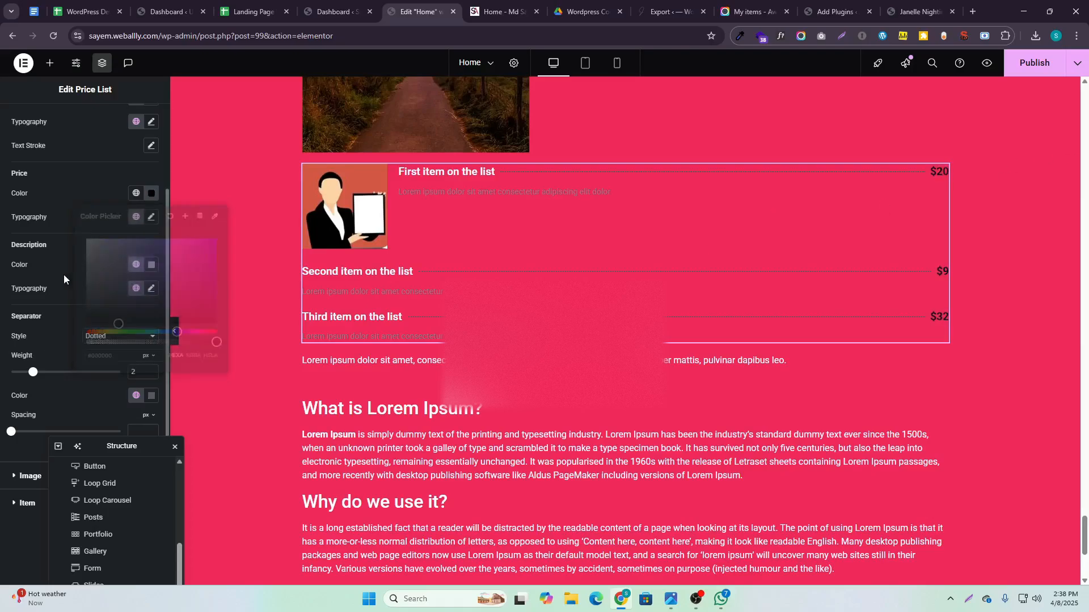
Move the floating Structure window off the widget settings onto the page area and show the price list's content settings
scroll(60, 226, "up", 3)
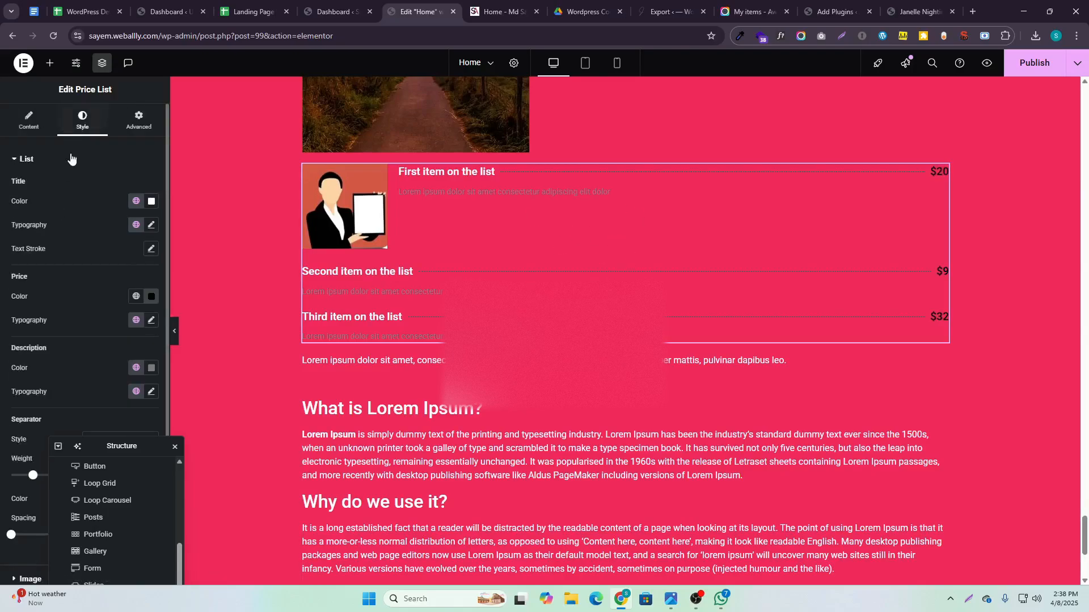
left_click_drag(114, 450, 967, 377)
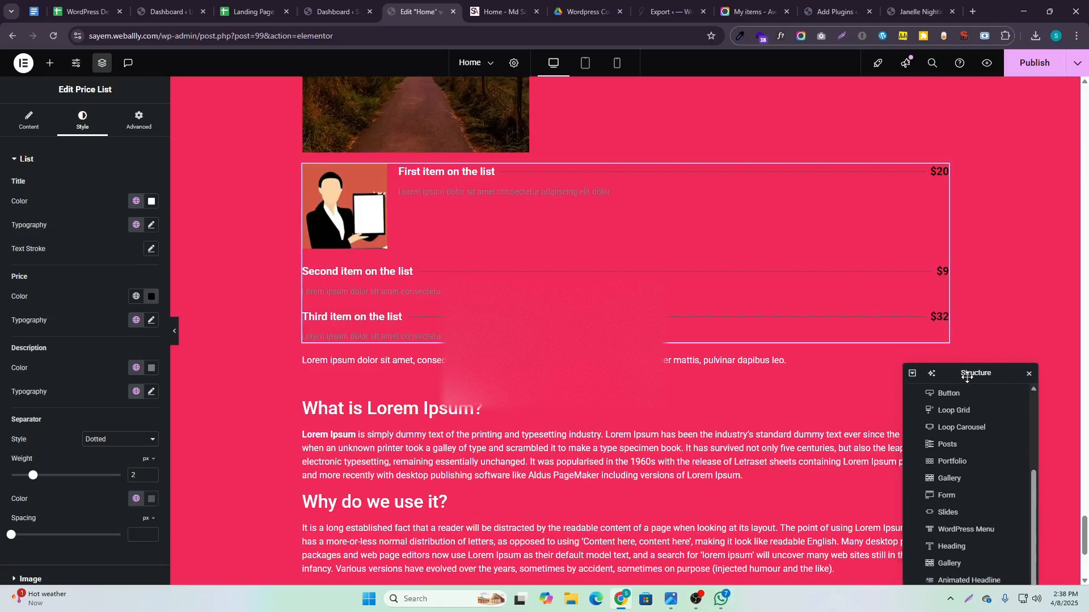
left_click(29, 121)
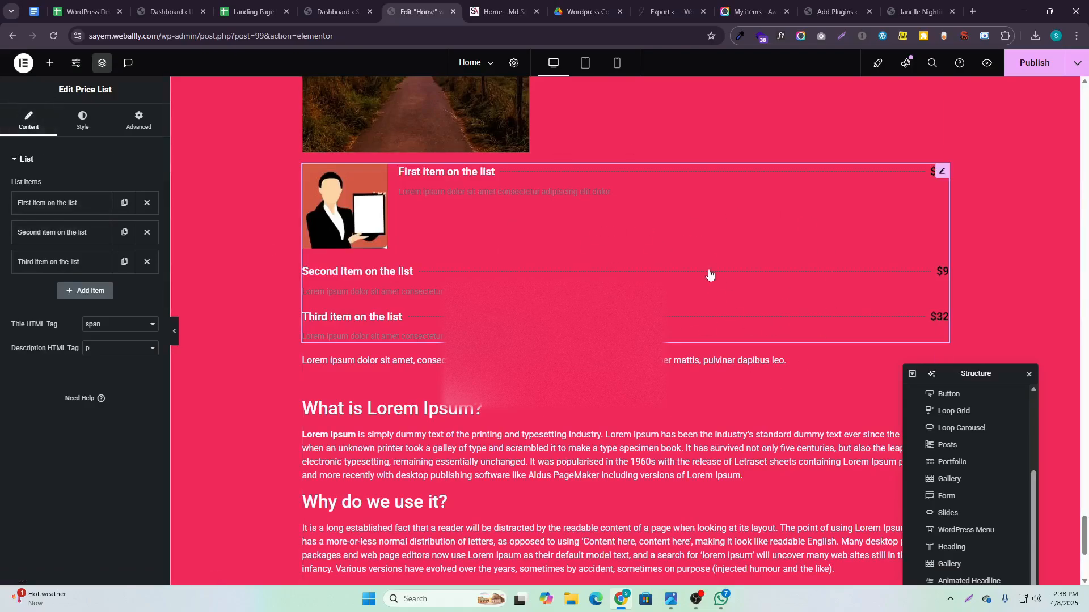
Add a Price Table widget directly below the Price List on the page
left_click(50, 63)
scroll(97, 255, "down", 10)
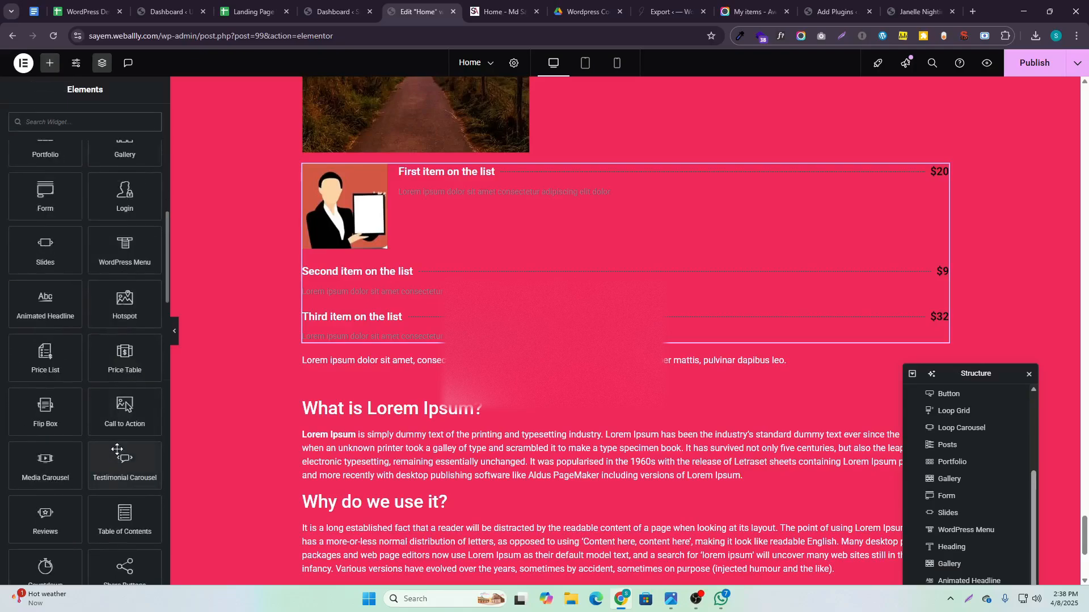
left_click_drag(121, 357, 436, 346)
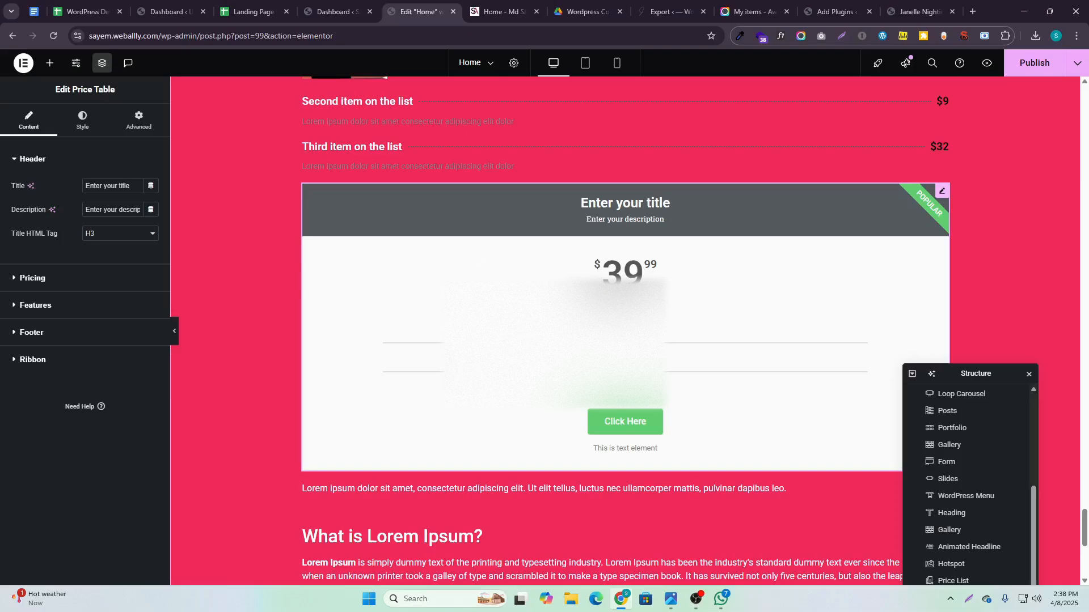
Open hostinger.com in a new browser tab as a pricing table example
left_click(974, 9)
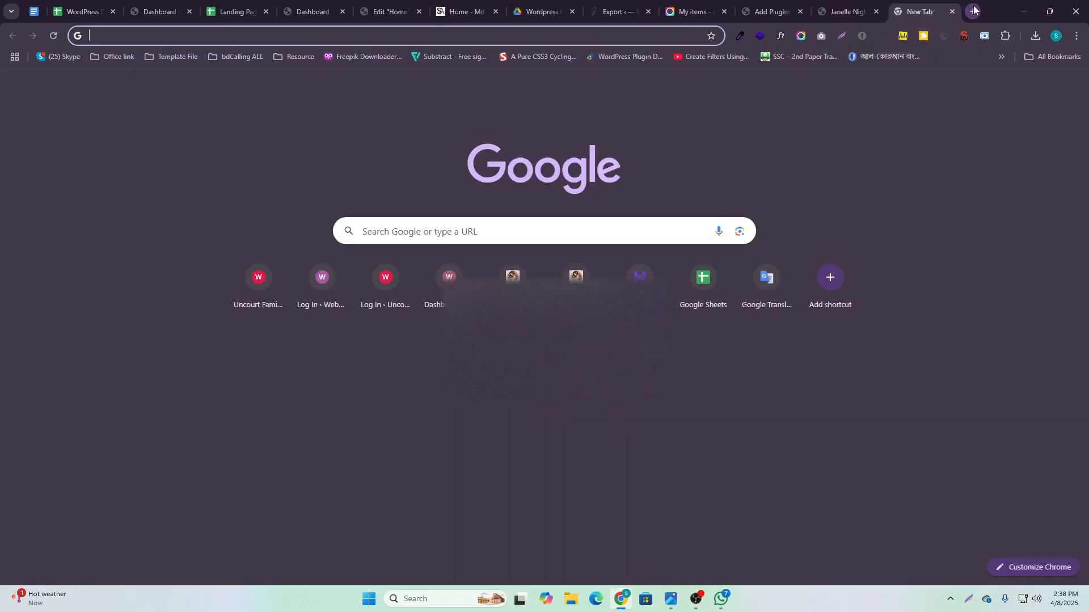
type("h")
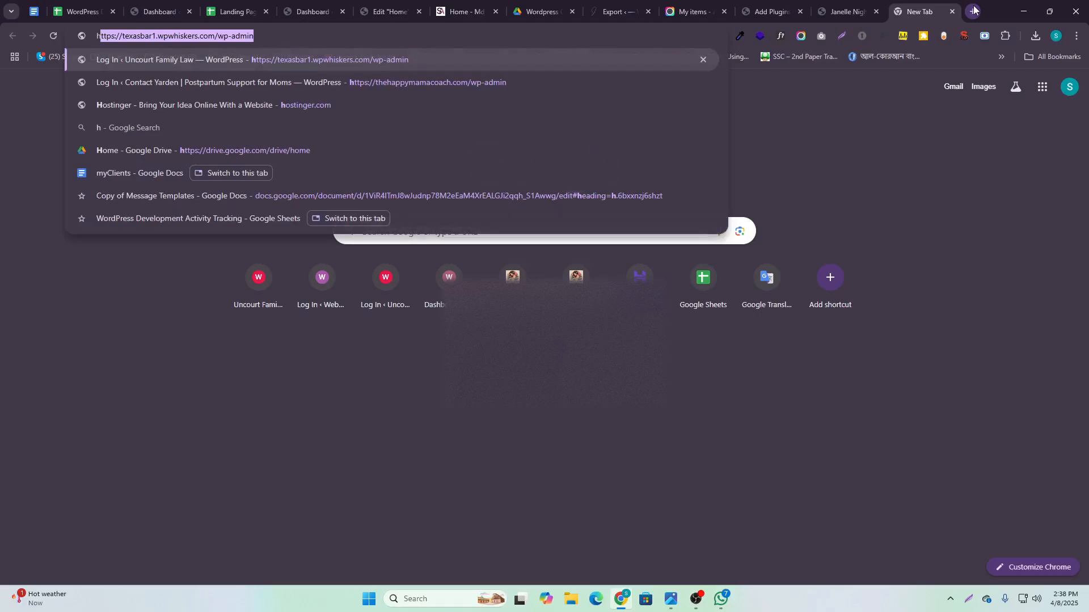
type("os")
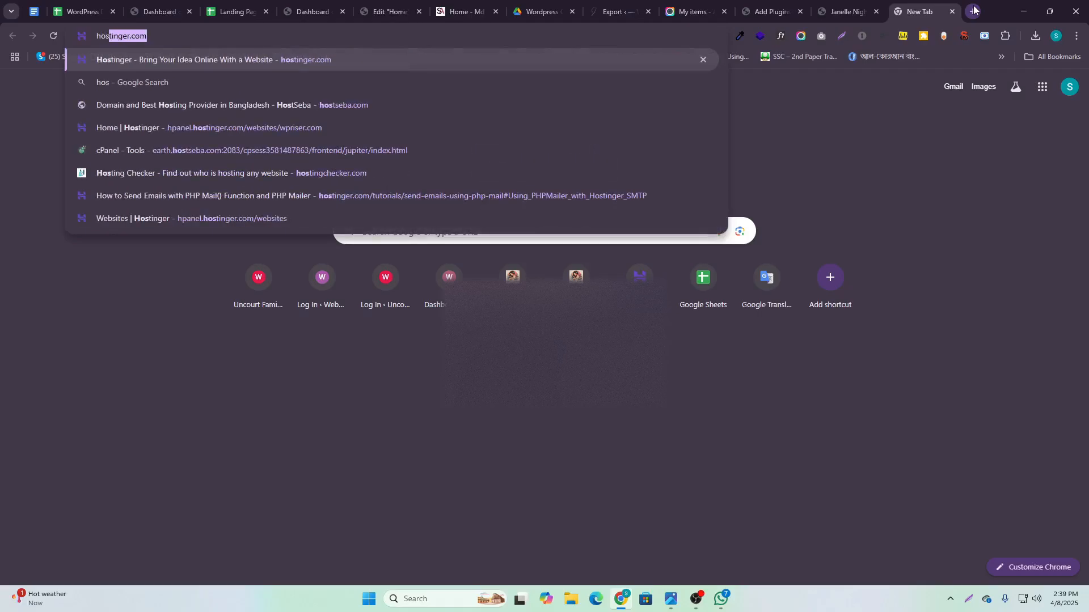
key("Return")
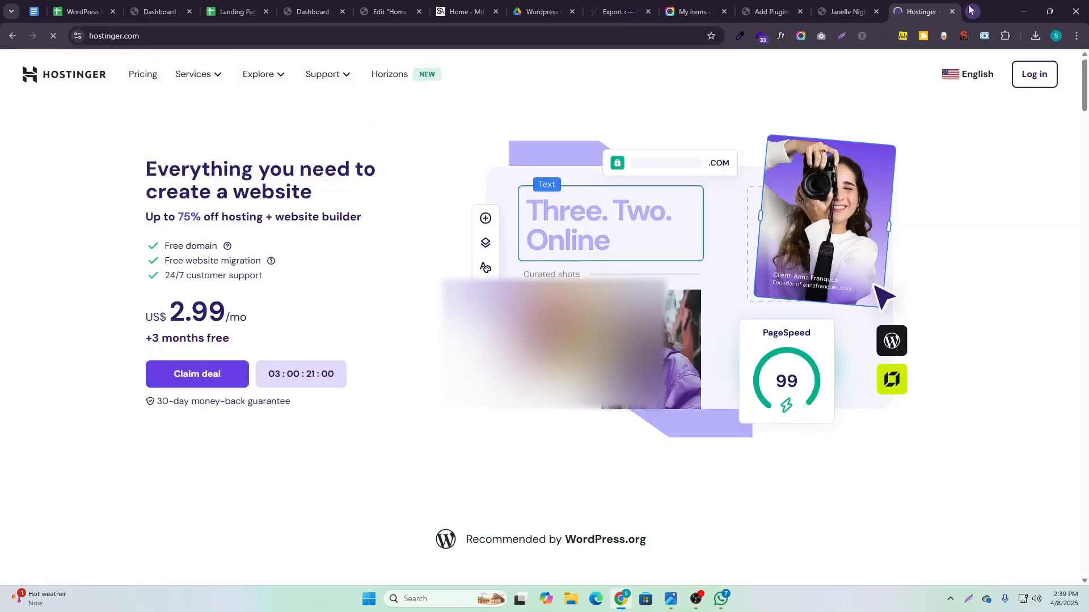
Examine Hostinger's plan cards, including their titles, prices, plan buttons, feature lists and popular ribbon
left_click(194, 75)
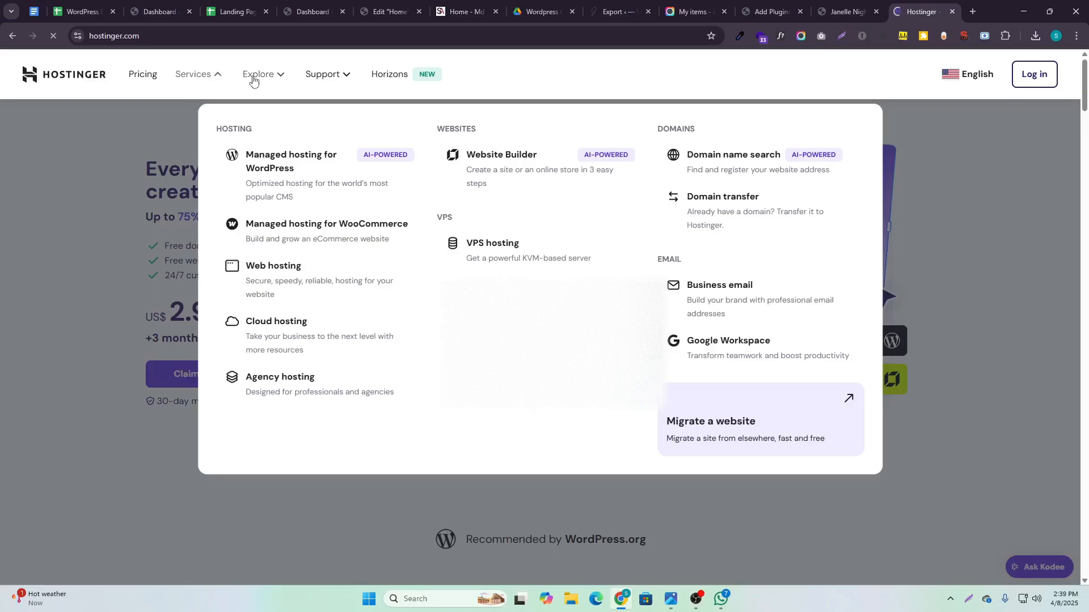
scroll(92, 247, "down", 6)
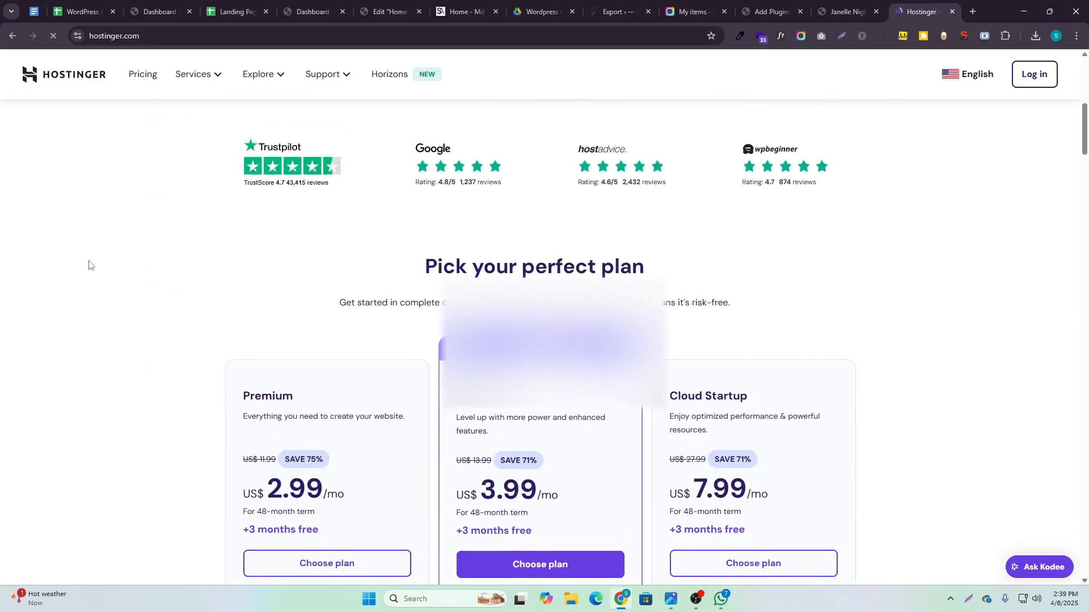
scroll(94, 260, "down", 4)
scroll(102, 254, "down", 2)
scroll(182, 261, "up", 4)
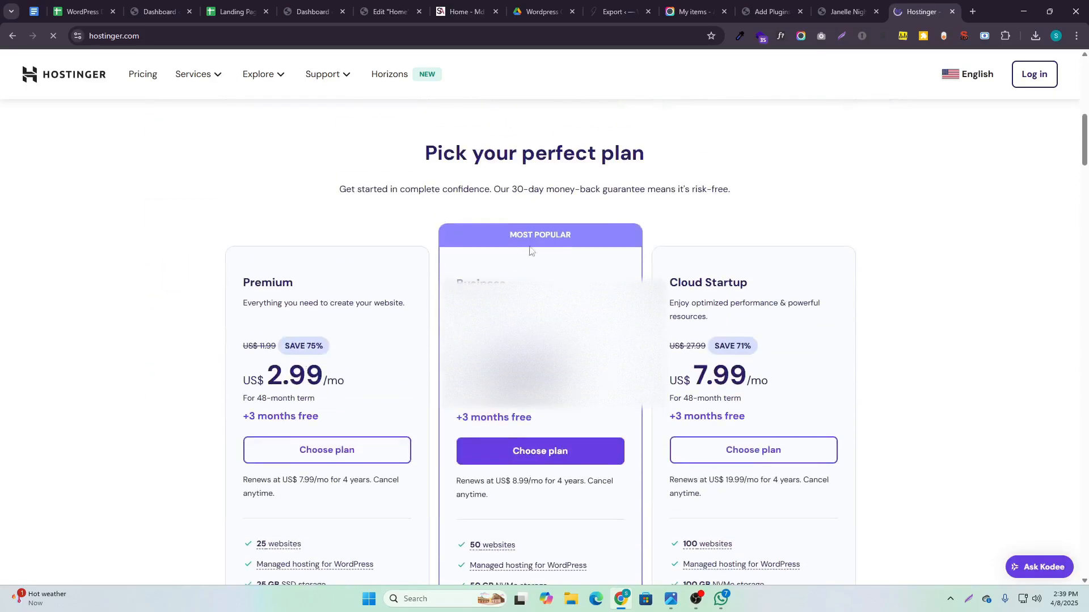
scroll(340, 289, "down", 7)
scroll(302, 299, "up", 5)
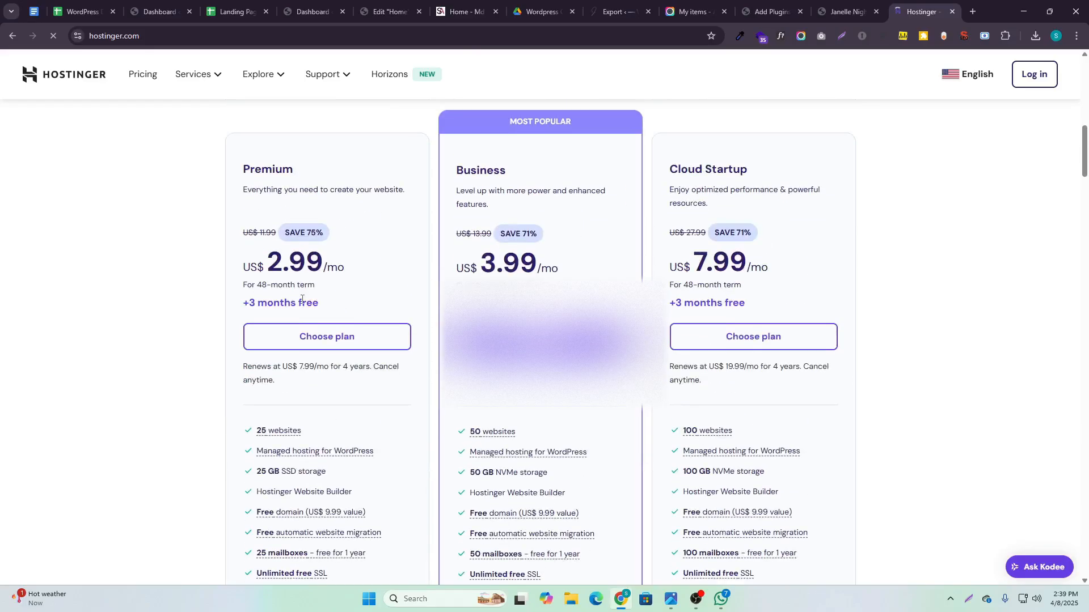
left_click_drag(272, 262, 358, 269)
left_click(288, 267)
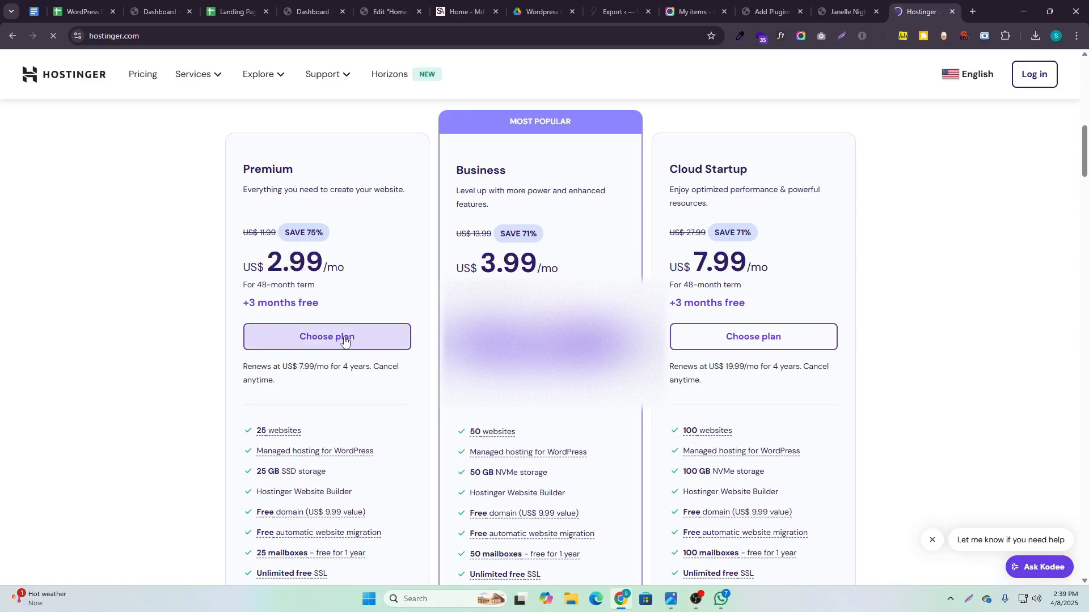
scroll(343, 342, "down", 3)
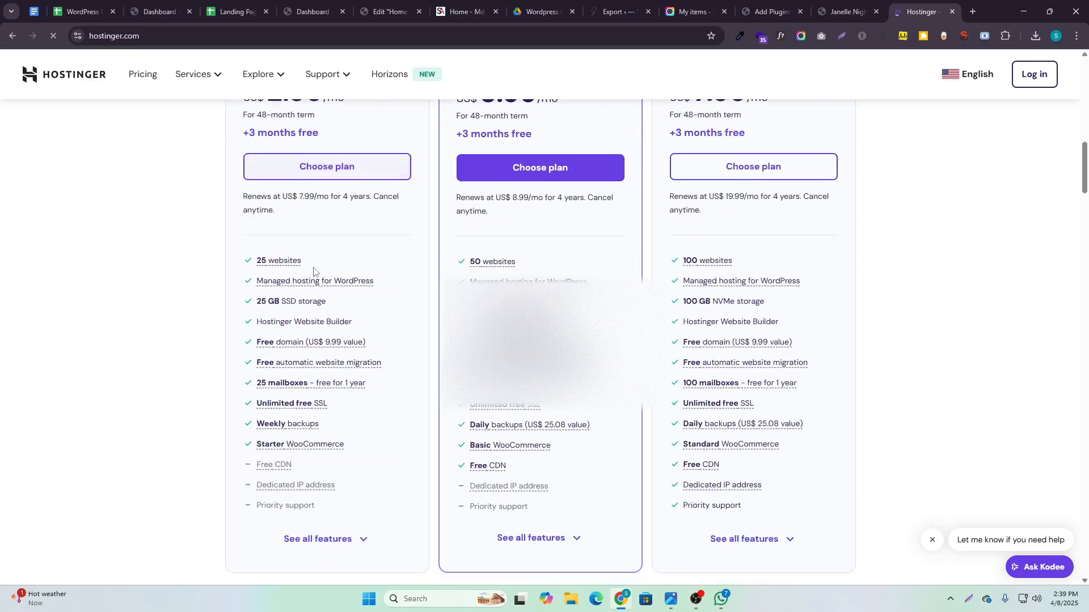
scroll(495, 197, "up", 3)
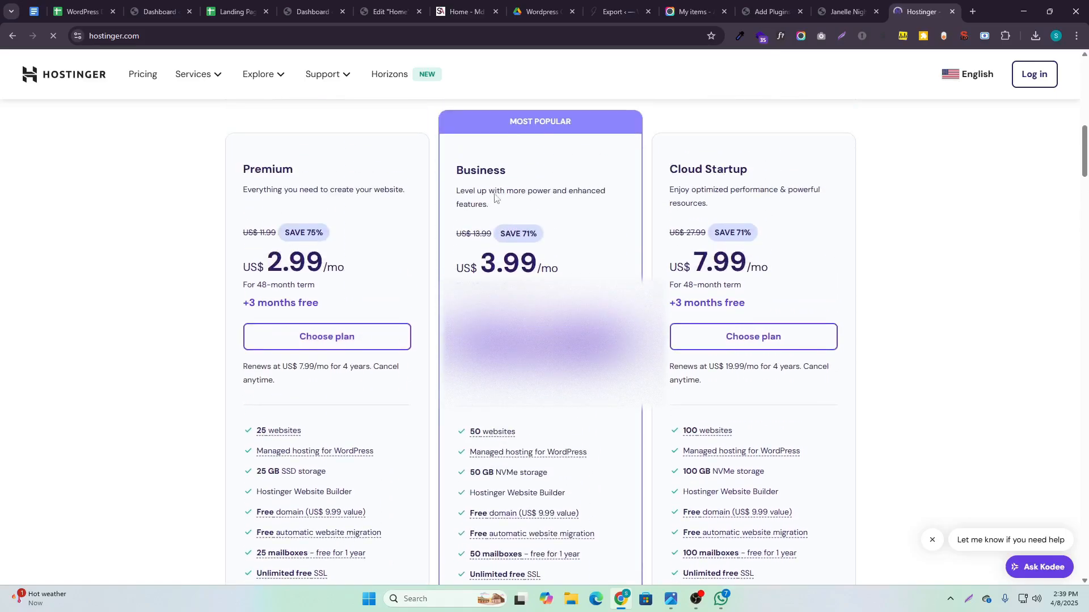
scroll(680, 221, "down", 6)
scroll(681, 221, "up", 6)
scroll(736, 236, "down", 6)
scroll(736, 236, "up", 6)
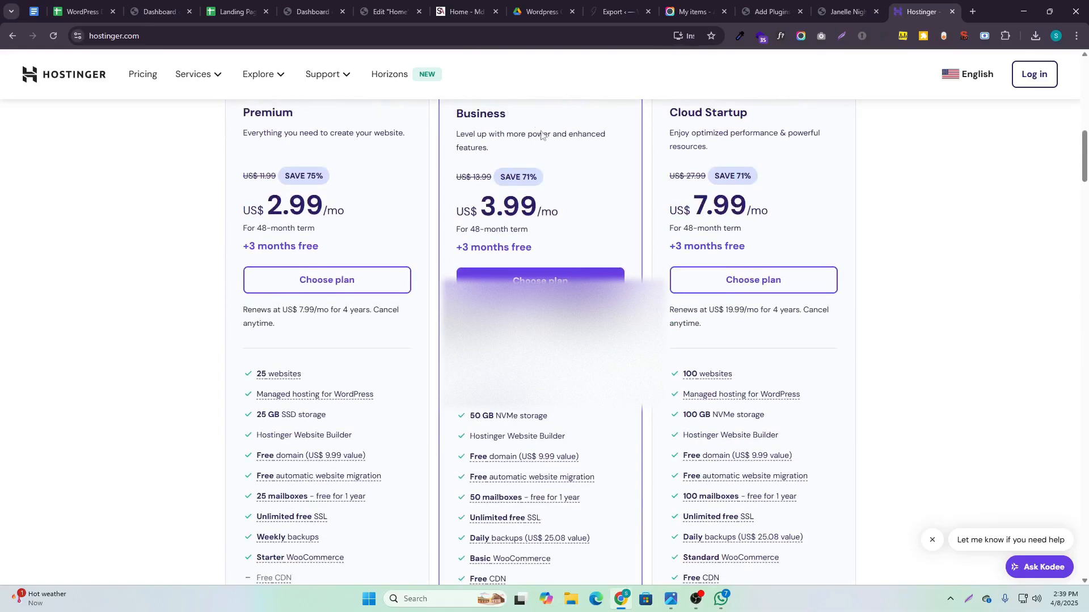
Compare the Price Table in the Elementor editor with Hostinger's "Pick your perfect plan" section
left_click(393, 12)
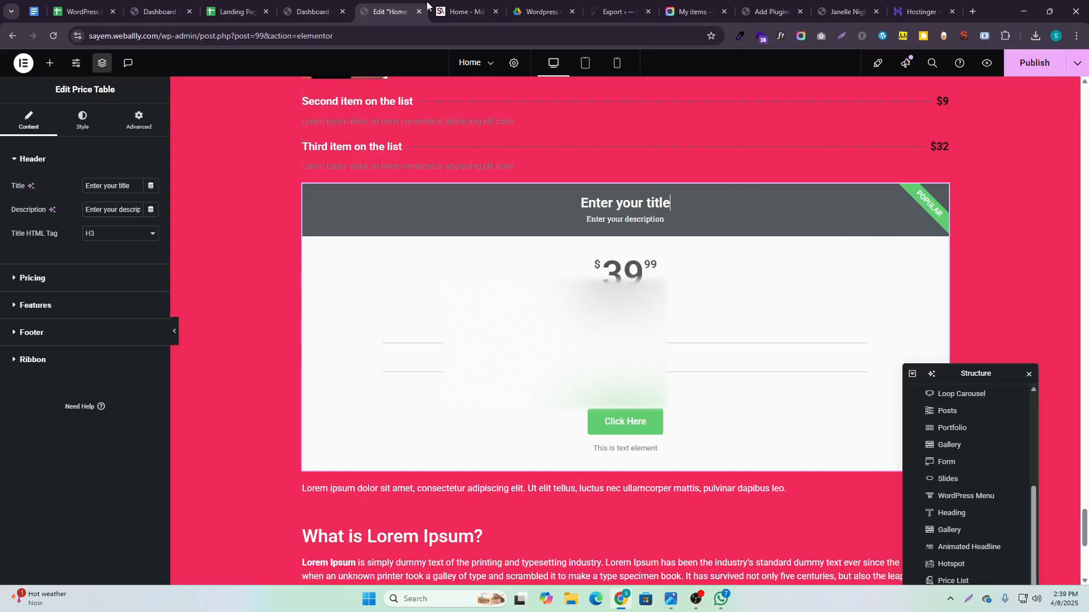
left_click(920, 11)
scroll(825, 124, "up", 7)
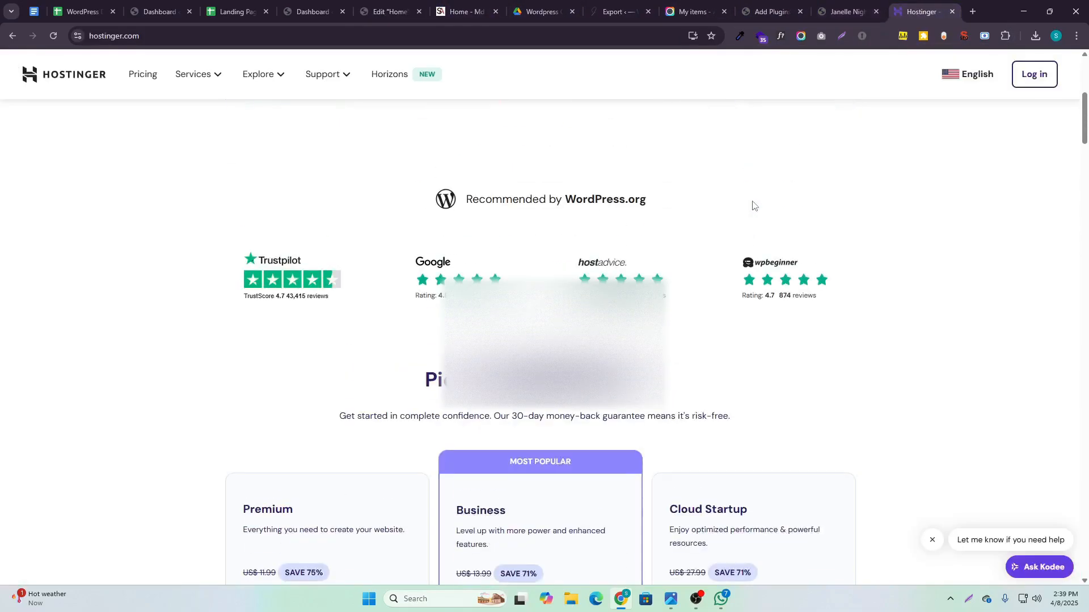
scroll(753, 204, "down", 2)
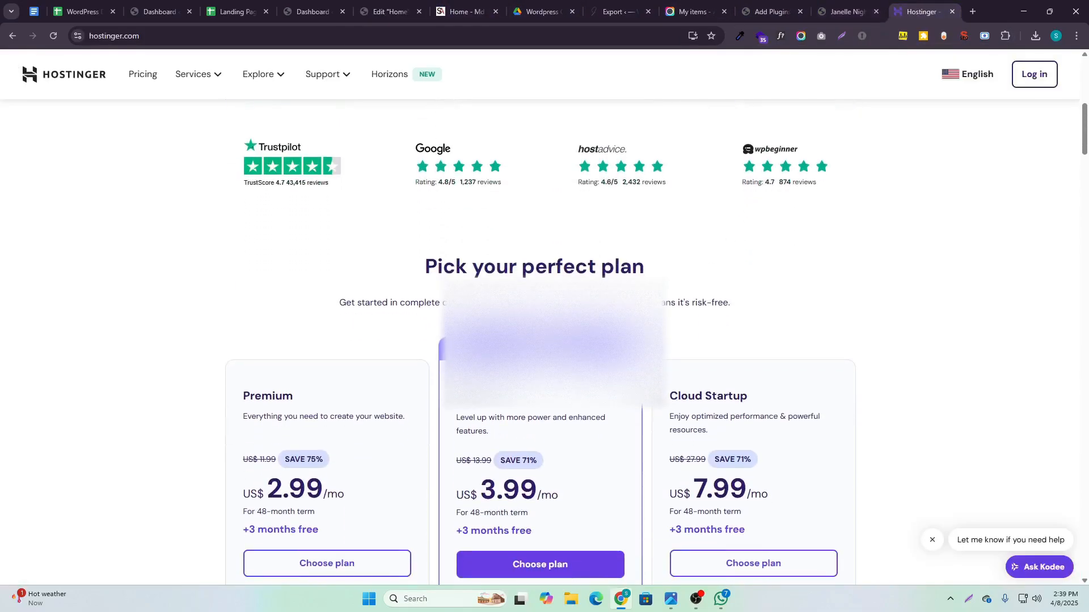
Switch back to the Elementor editor, add a row-direction container between the Price List and Price Table, and move the Price Table into it
left_click(391, 11)
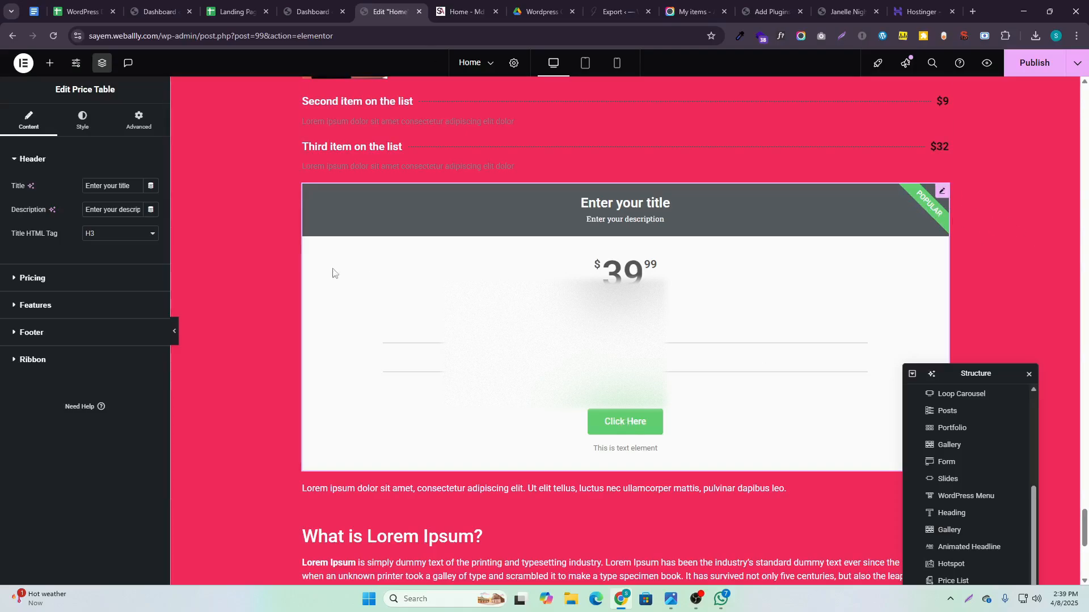
left_click(48, 62)
left_click_drag(46, 214, 528, 201)
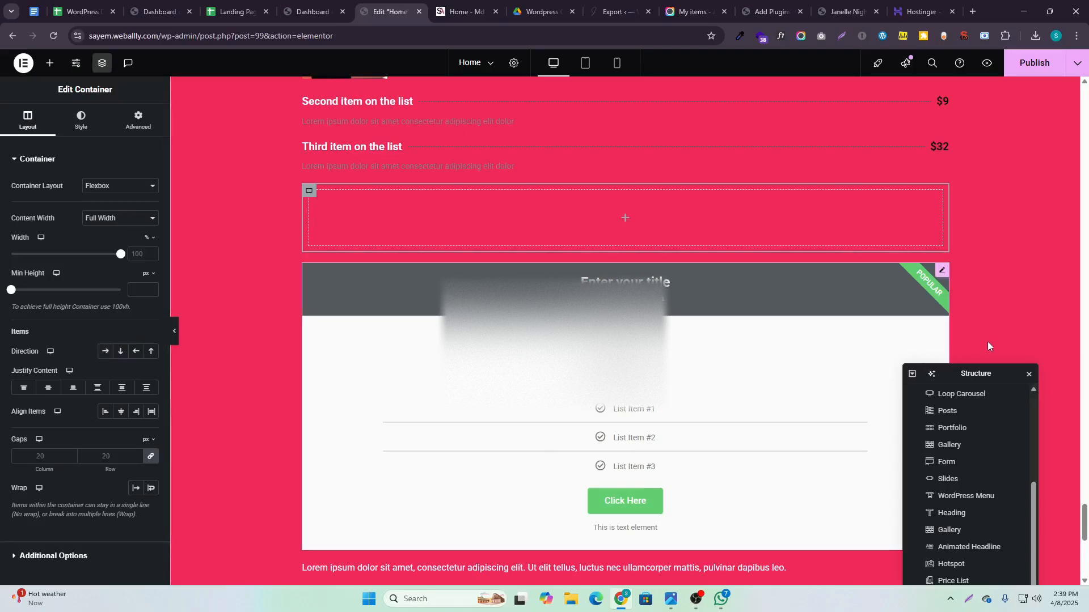
left_click(105, 352)
left_click_drag(942, 271, 430, 219)
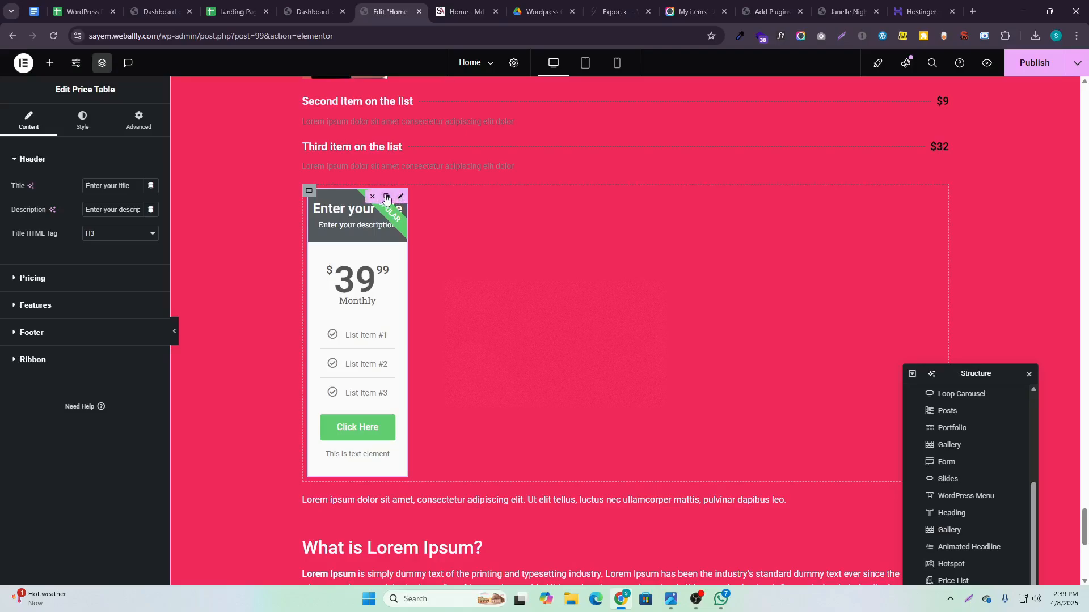
Duplicate the Price Table twice inside the container and justify the container's content with Space Between
left_click(386, 197)
left_click(386, 197)
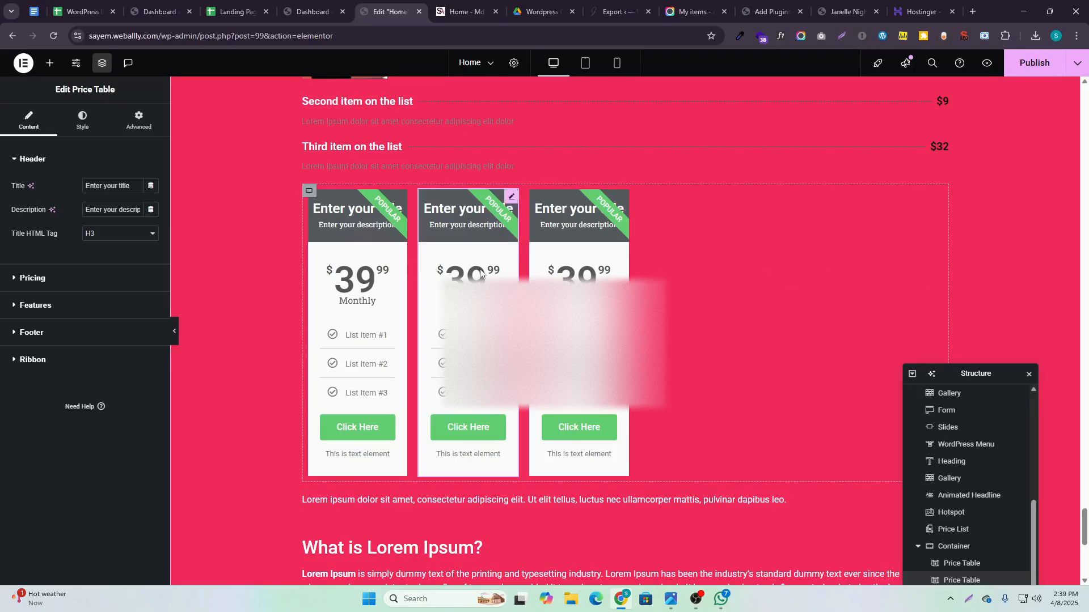
left_click(308, 191)
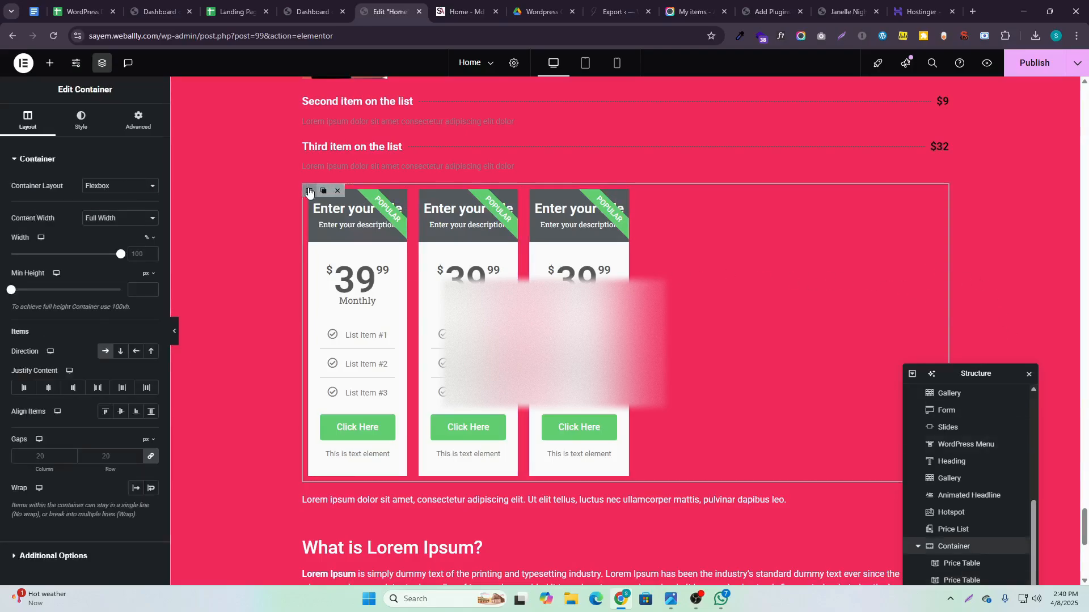
left_click(93, 389)
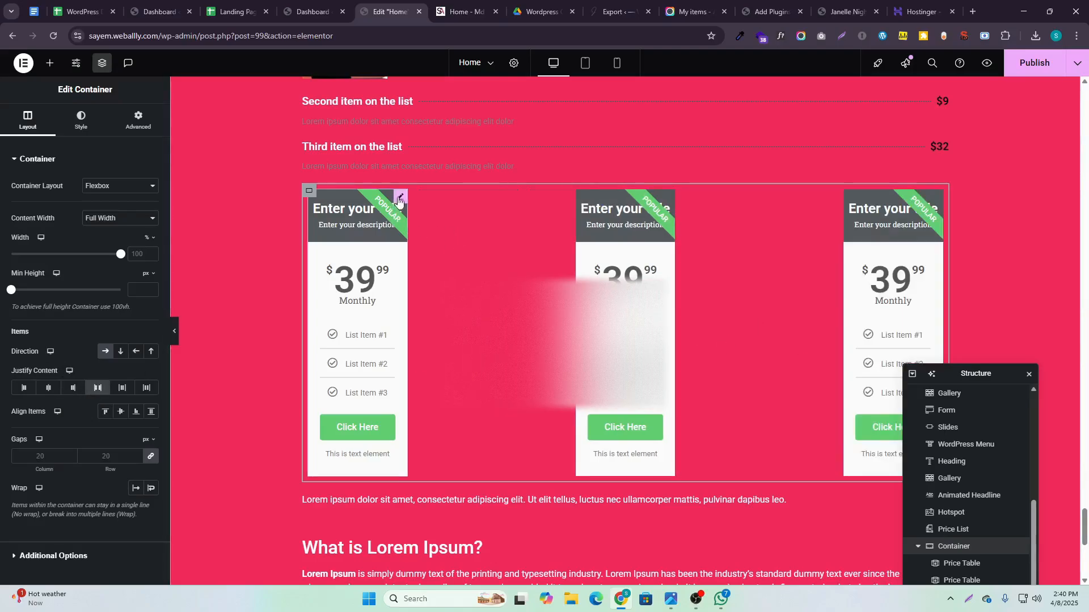
Set the first Price Table's width to Full Width (100%)
left_click(399, 200)
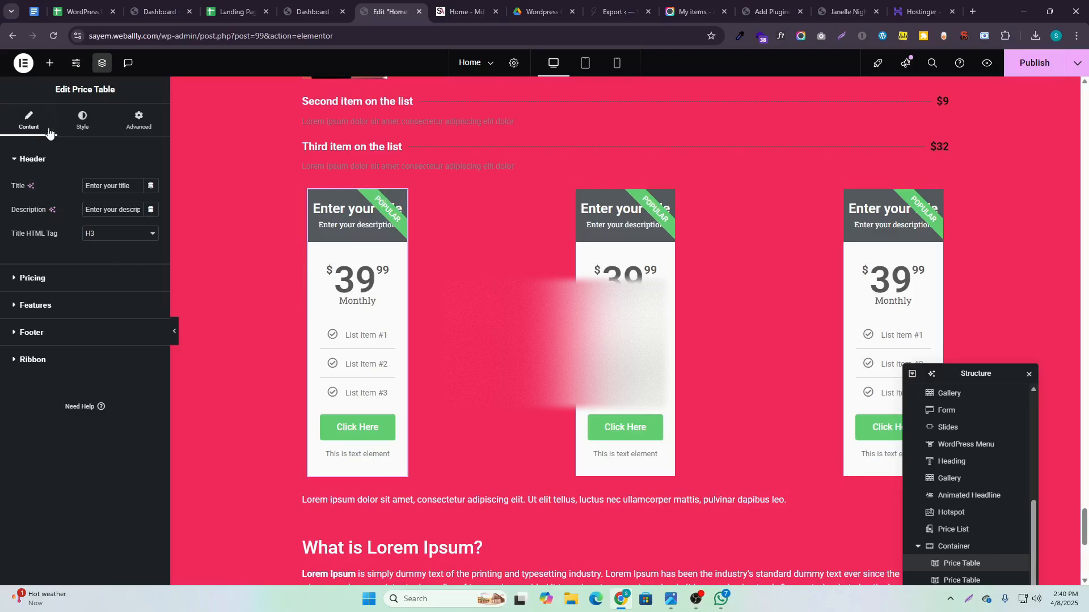
left_click(83, 121)
left_click(139, 121)
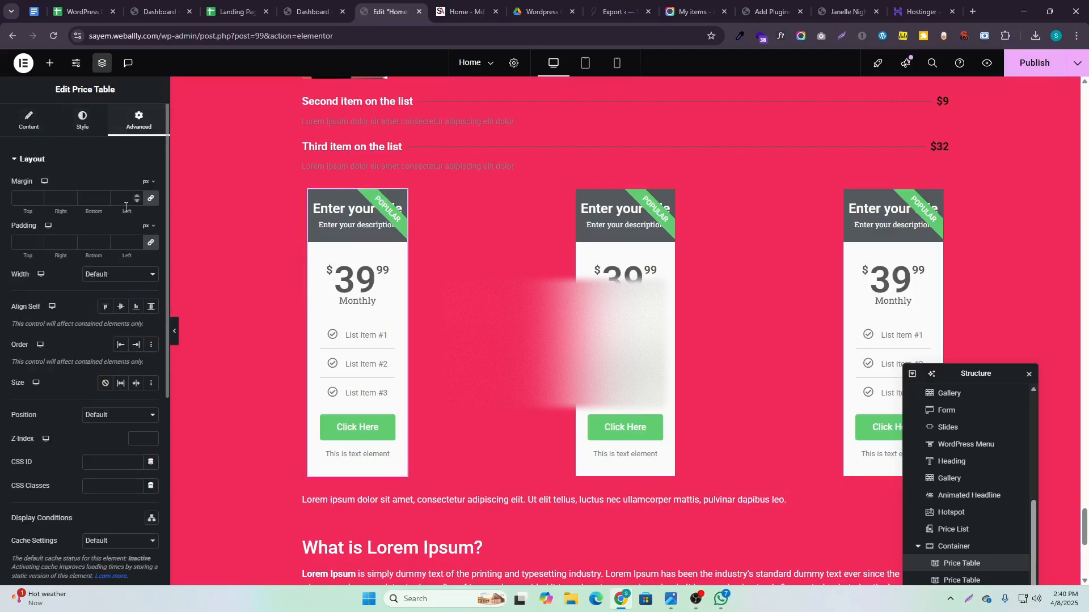
left_click(116, 275)
left_click(108, 296)
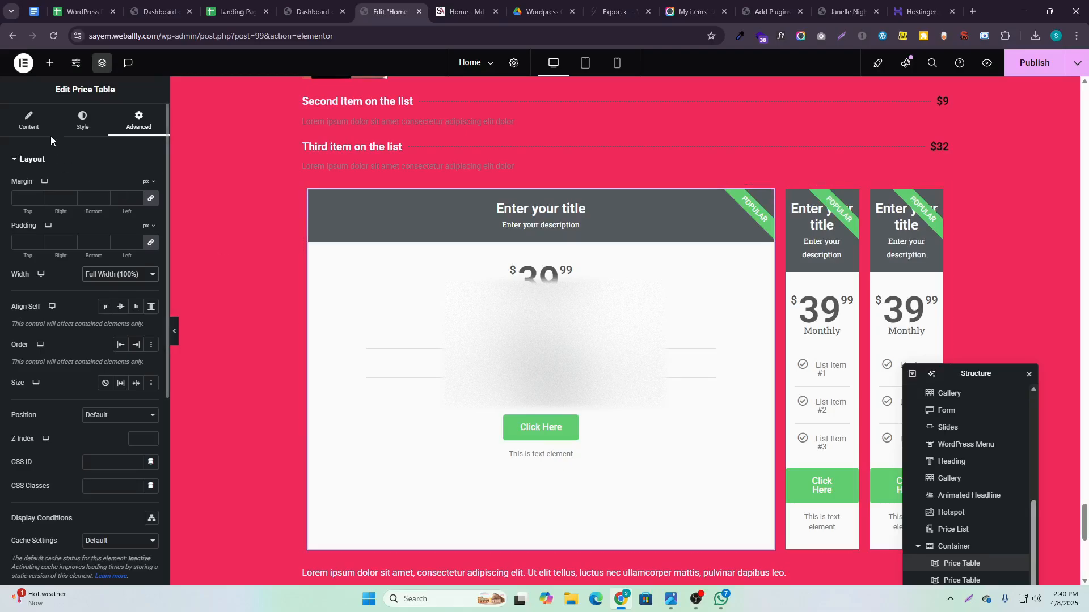
left_click(36, 122)
left_click(46, 273)
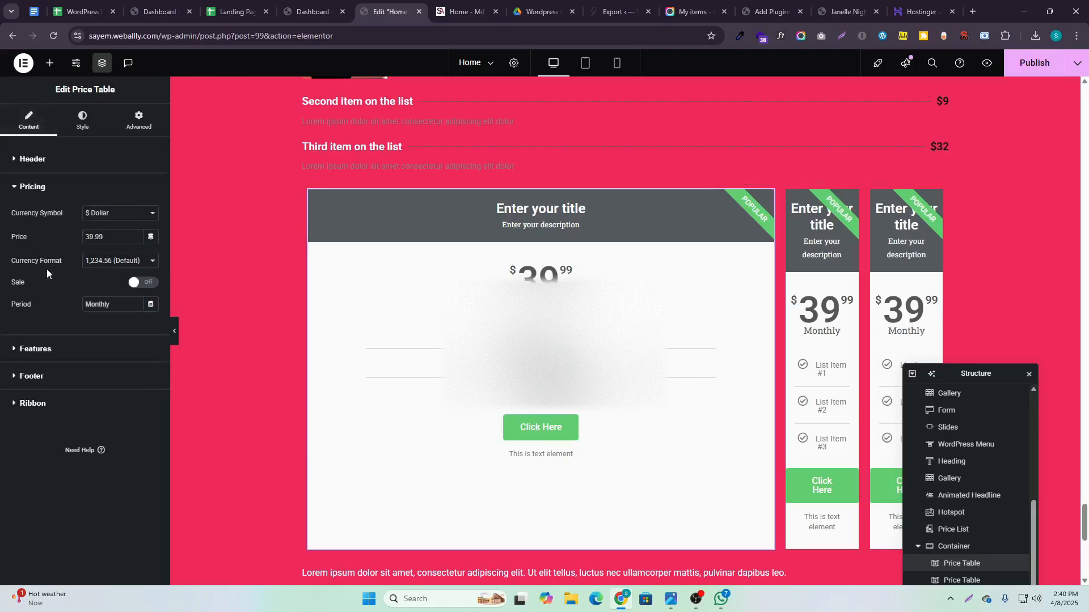
left_click(62, 356)
left_click(66, 381)
left_click(66, 402)
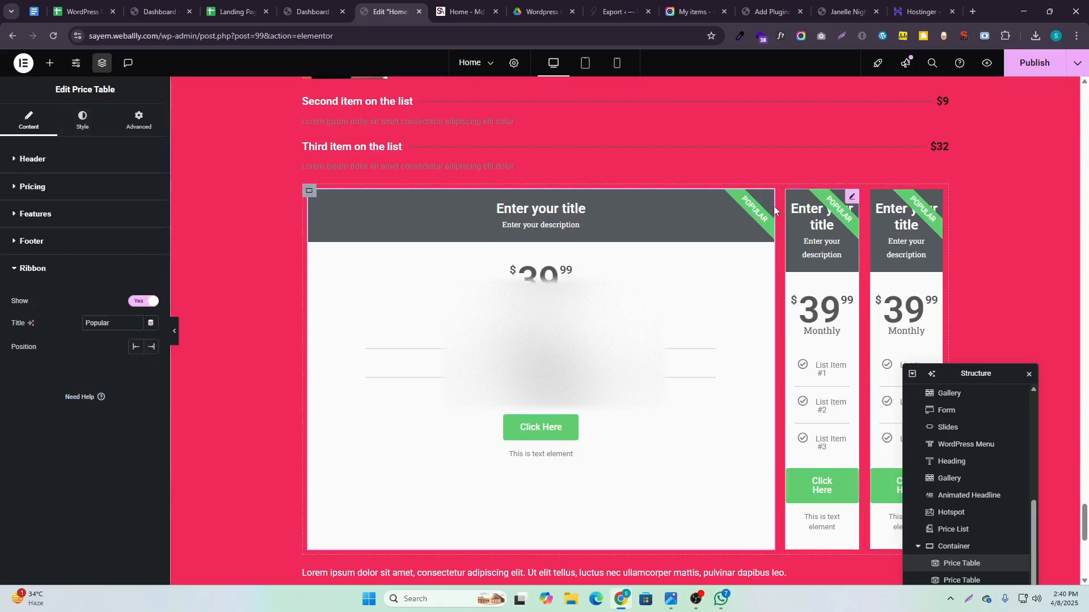
Delete the second and third Price Tables, then duplicate the full-width Price Table twice to form three equal columns
left_click(802, 202)
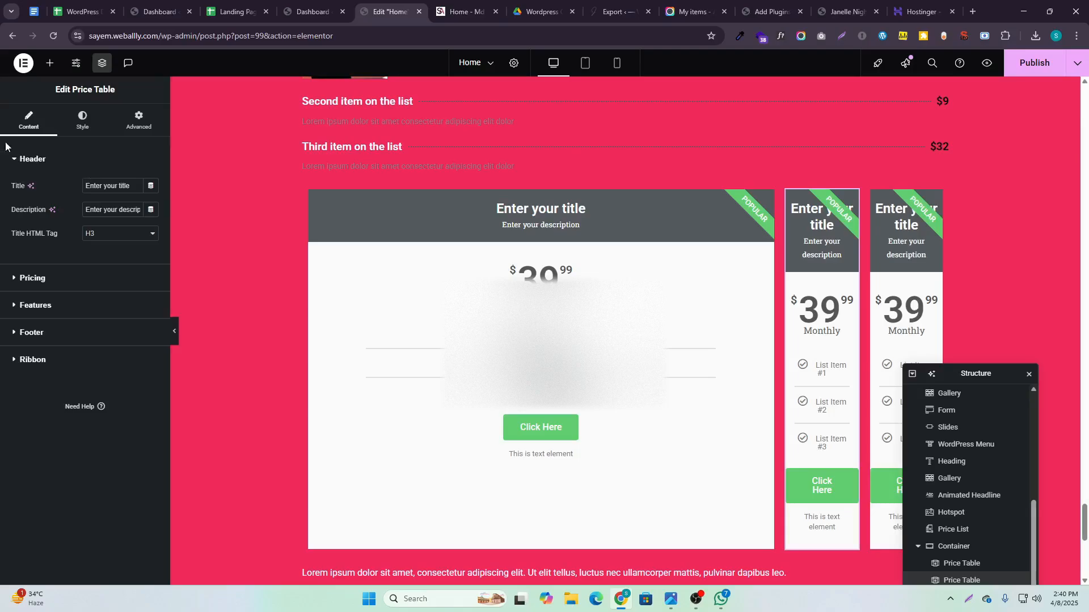
left_click(132, 134)
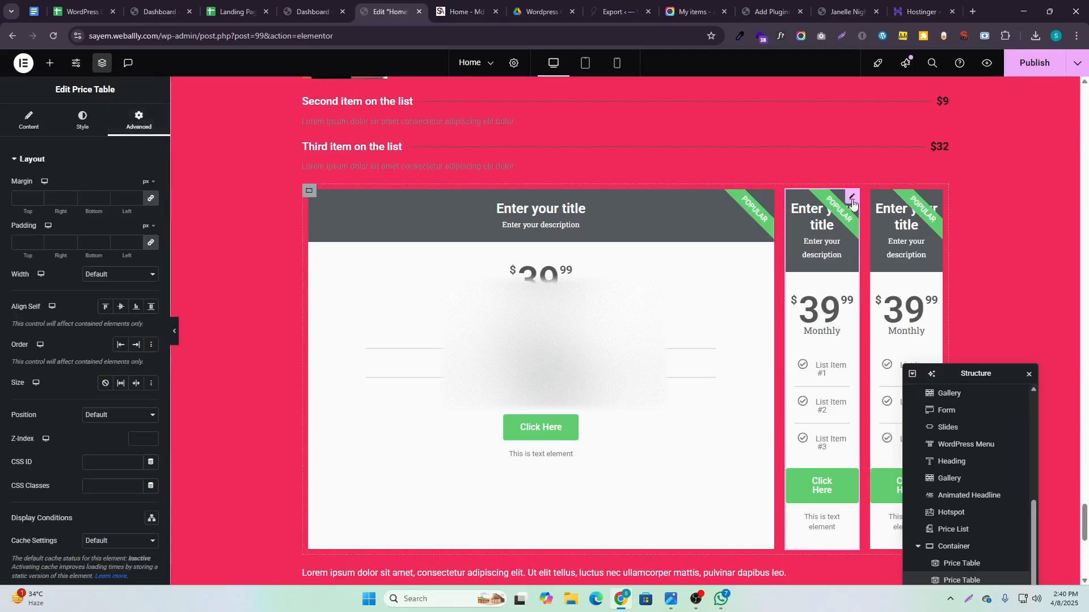
left_click(824, 197)
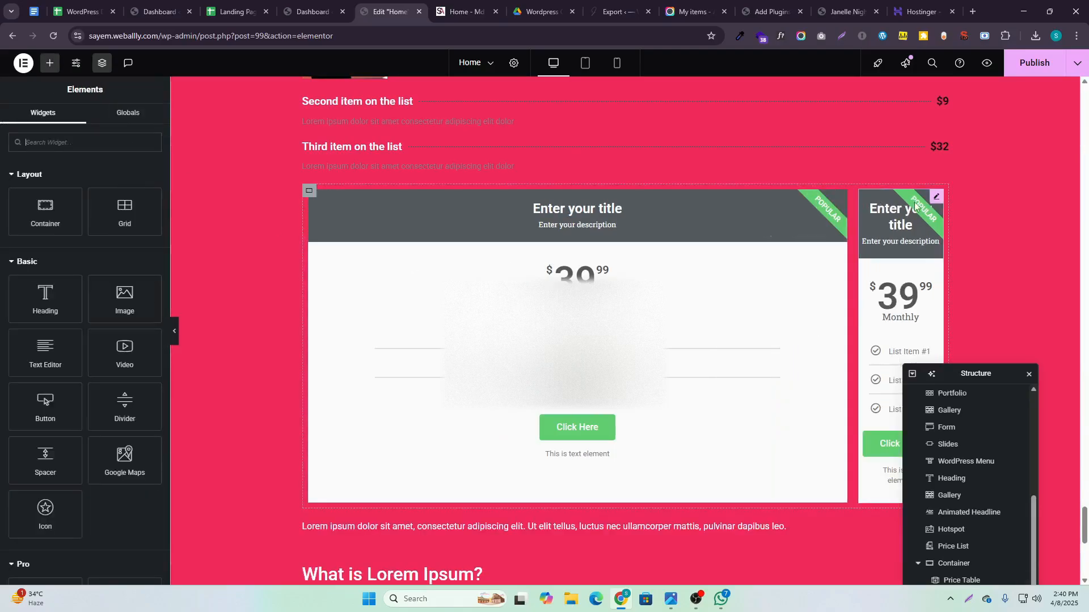
left_click(914, 200)
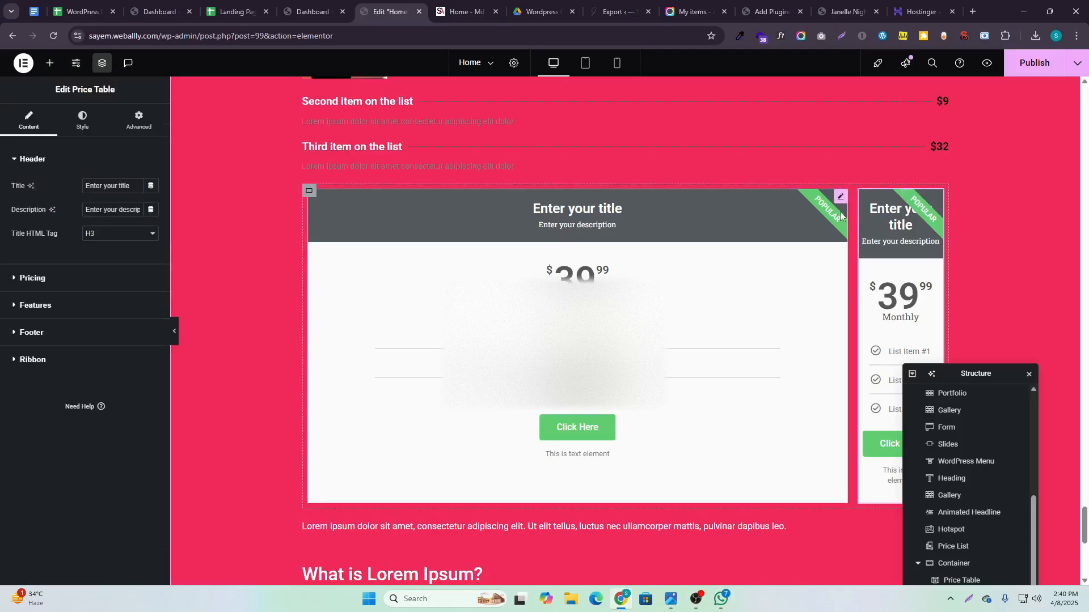
left_click(908, 196)
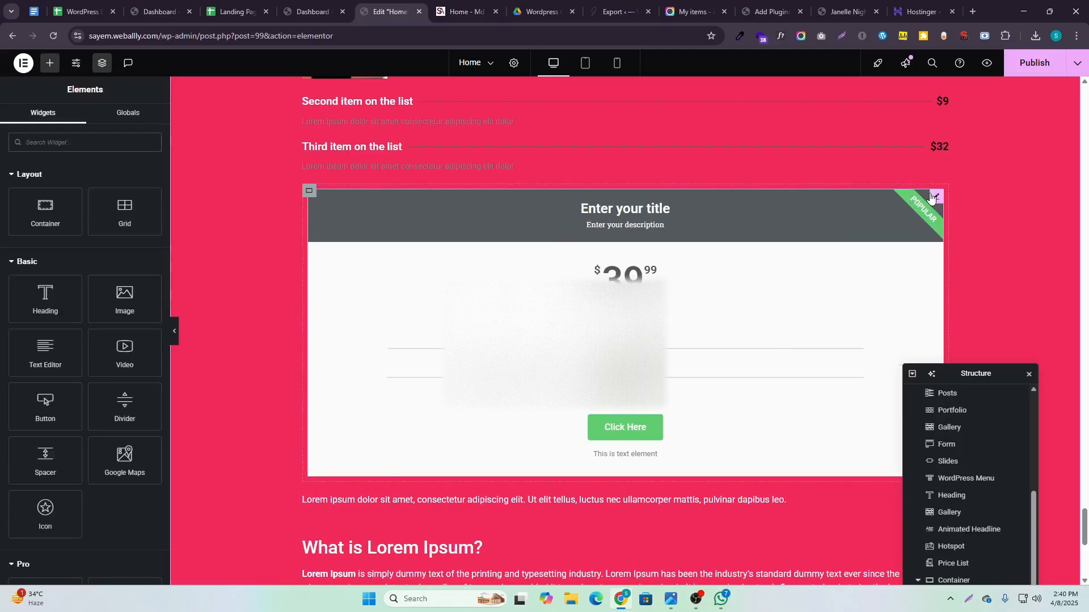
left_click(925, 195)
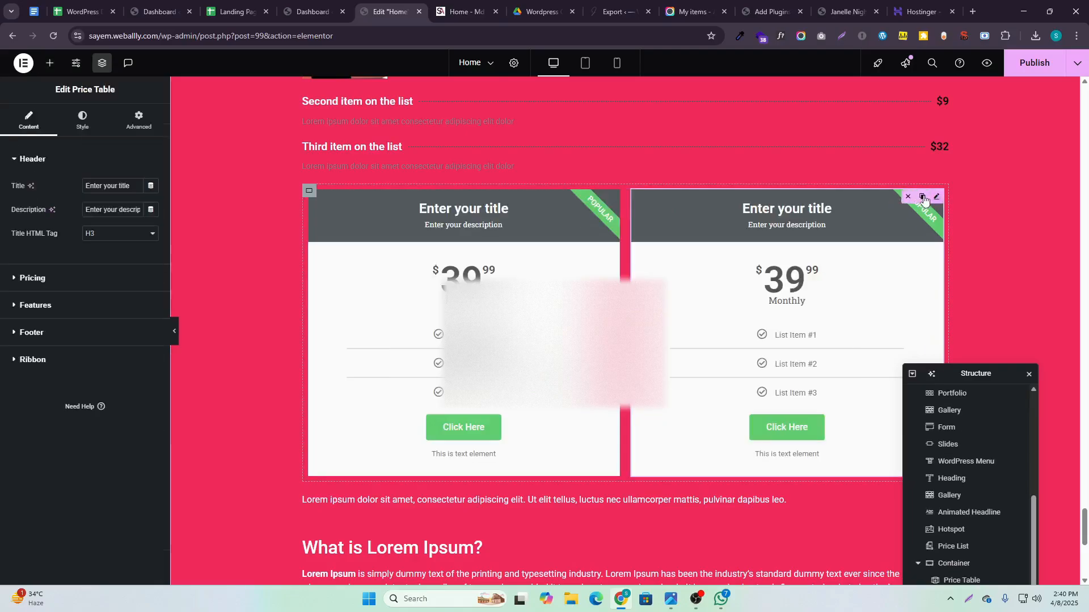
left_click(925, 195)
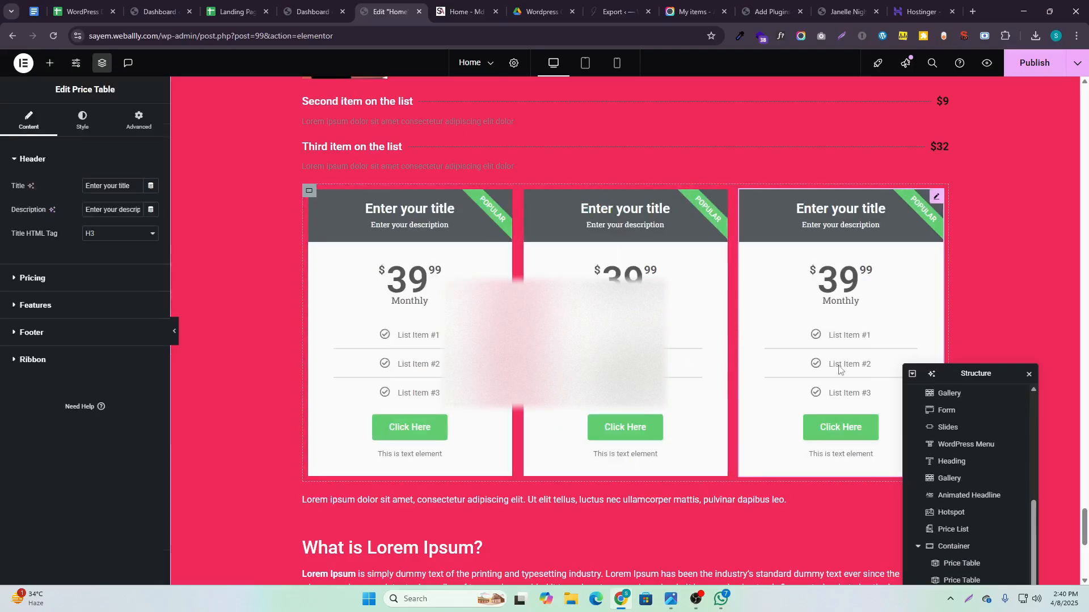
Copy the first plan's name from the Hostinger page and use it to set the first Price Table's title to "Premium"
left_click(417, 214)
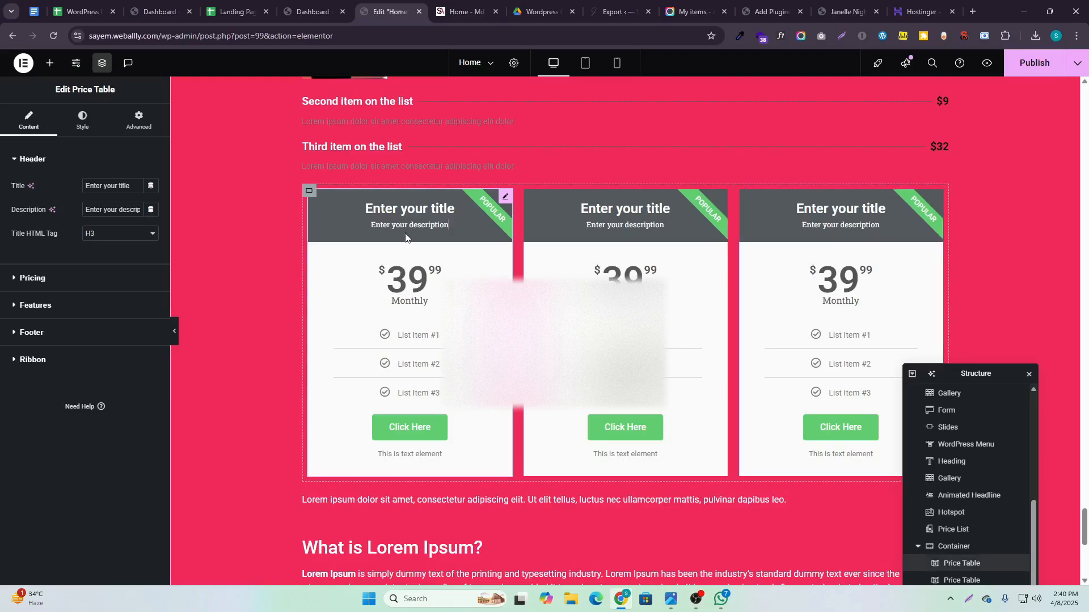
left_click(138, 185)
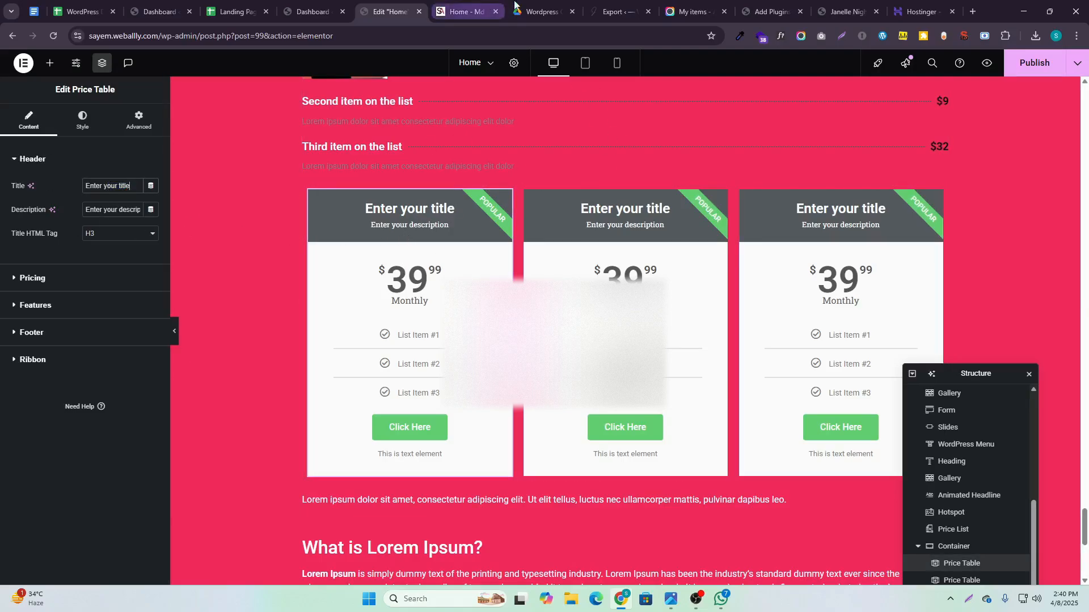
left_click(896, 5)
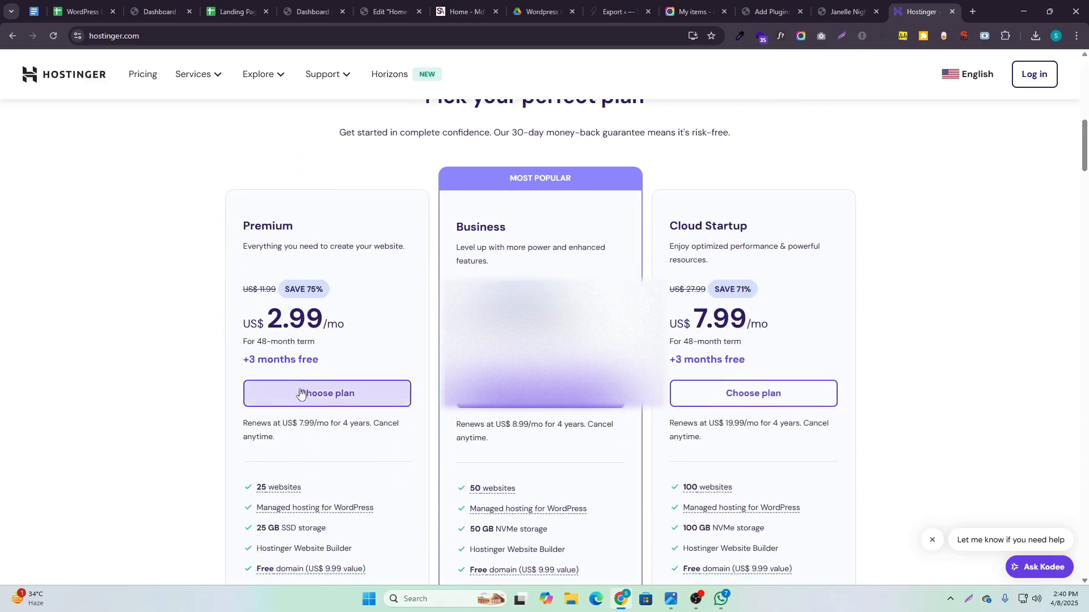
scroll(301, 392, "down", 2)
scroll(308, 285, "up", 2)
double_click(268, 222)
key("ctrl+c")
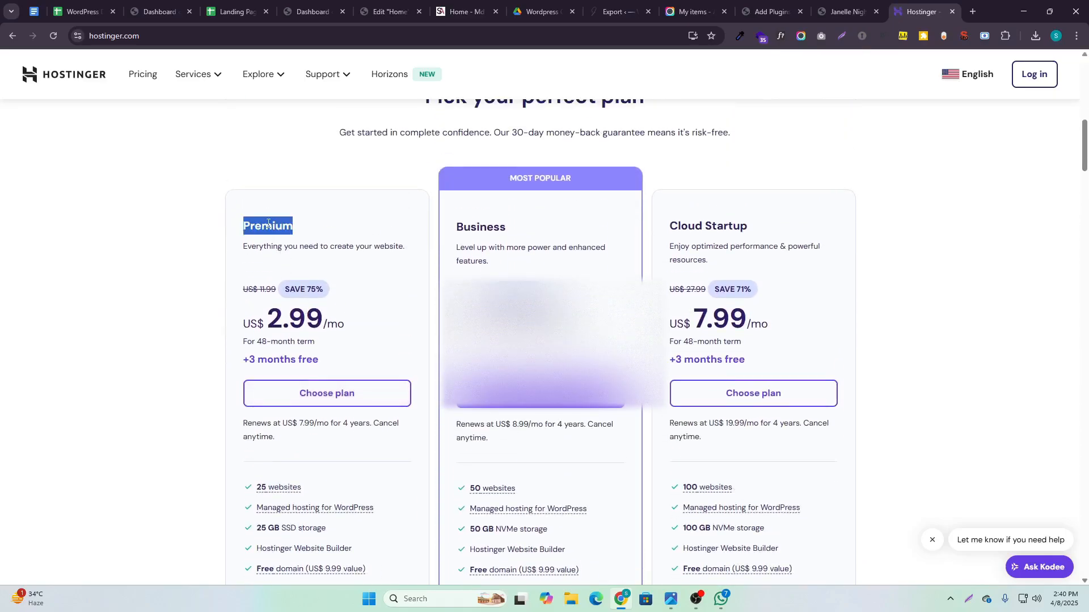
left_click(379, 9)
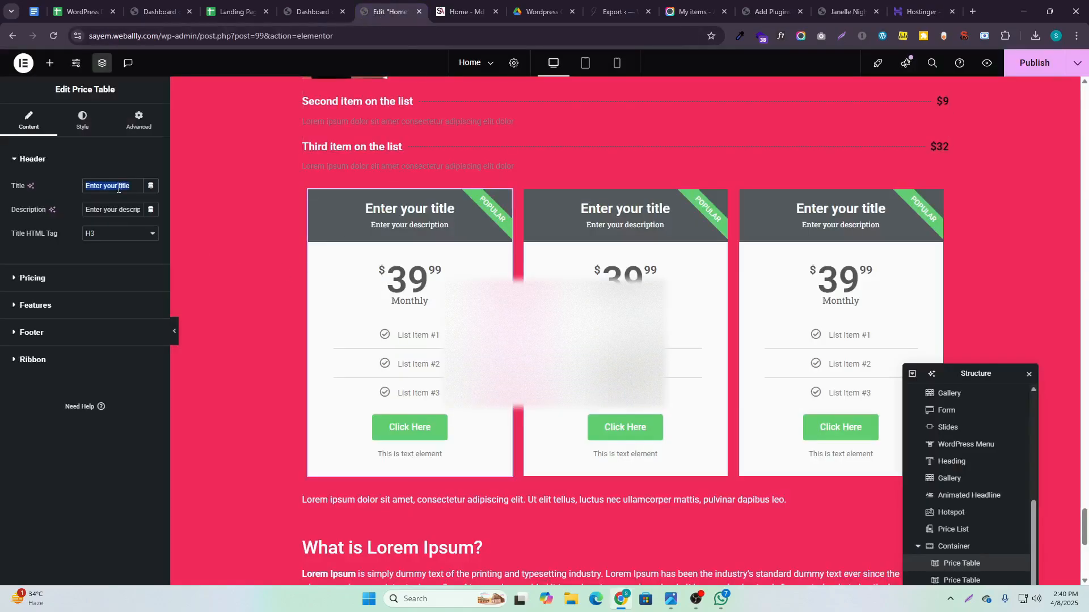
key("ctrl+v")
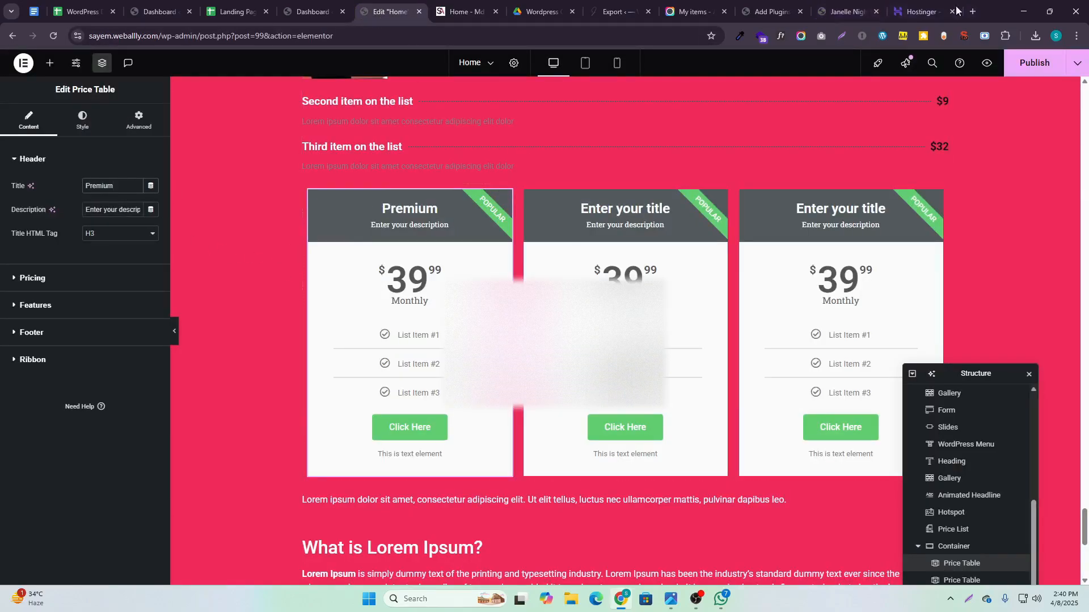
Switch to the Hostinger page and copy the Premium description plus the Business and Cloud Startup titles and descriptions to the clipboard history
left_click(919, 11)
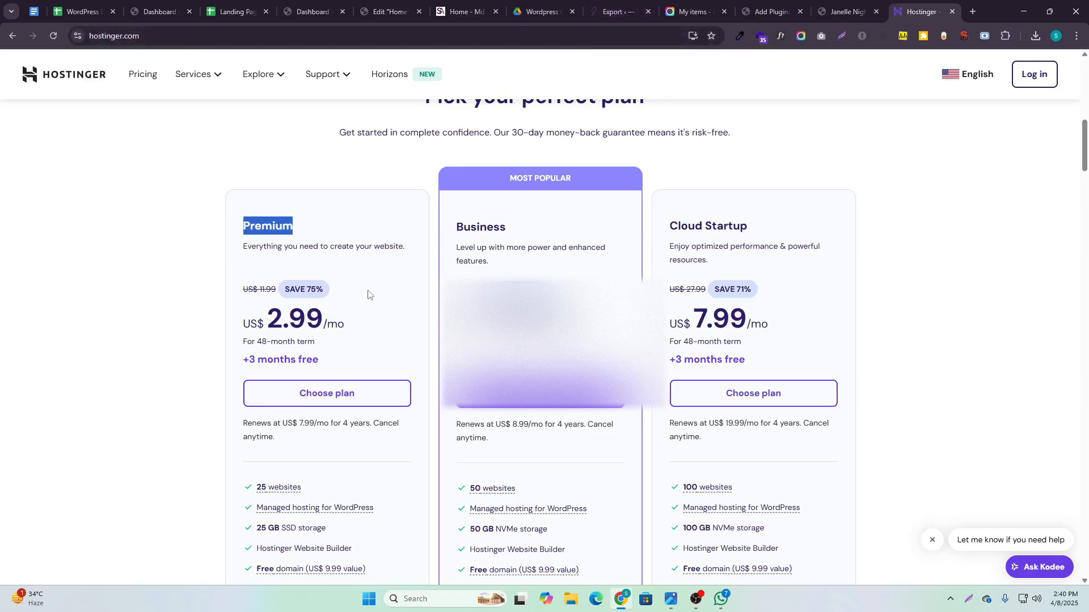
left_click_drag(404, 247, 243, 246)
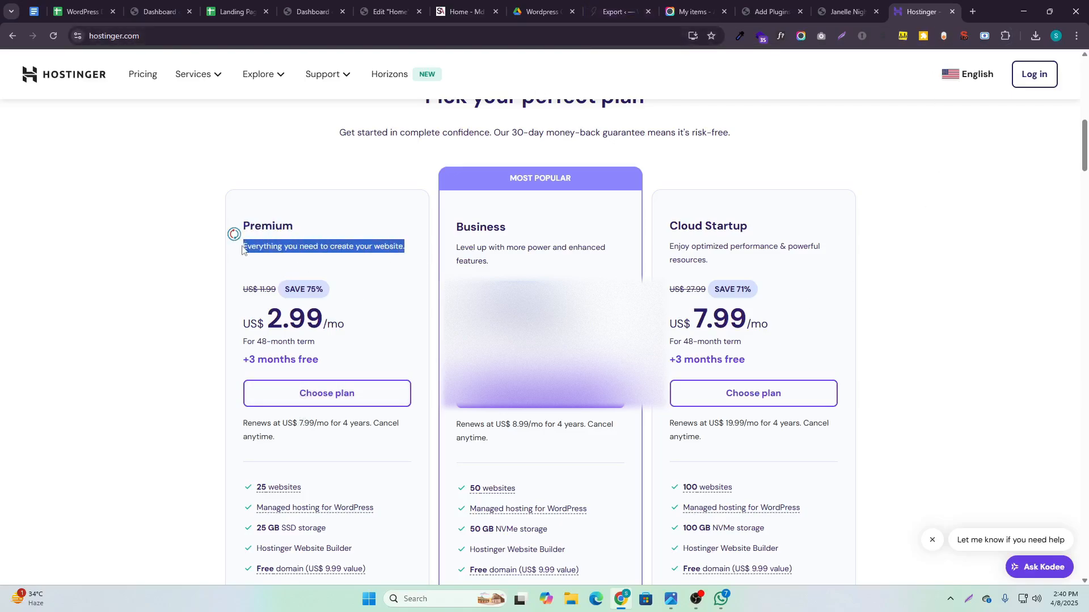
left_click_drag(505, 223, 464, 223)
left_click_drag(490, 270, 456, 254)
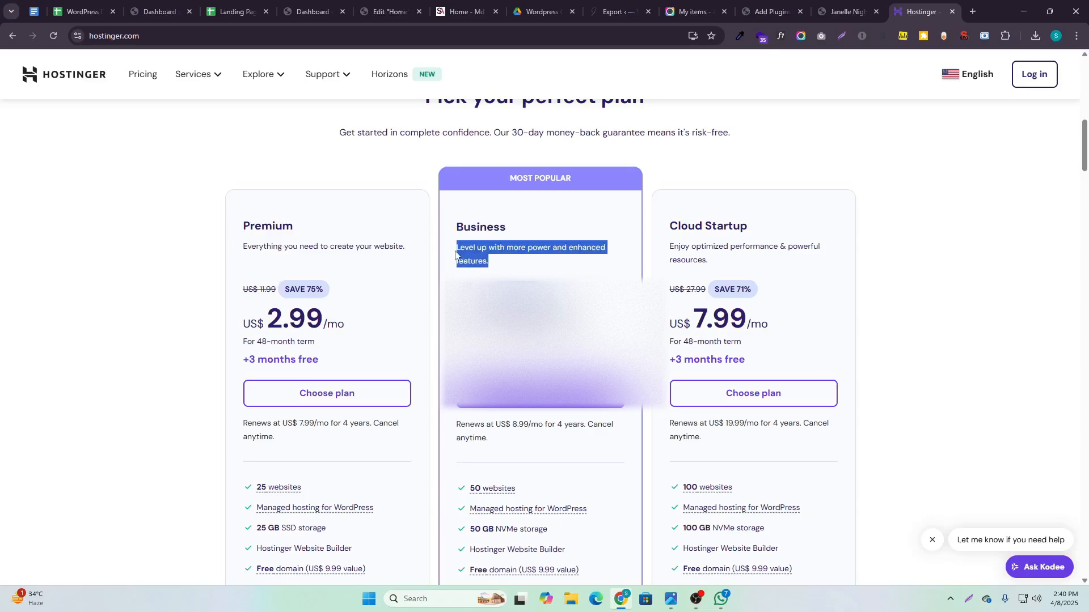
left_click_drag(671, 223, 756, 222)
key("super+c")
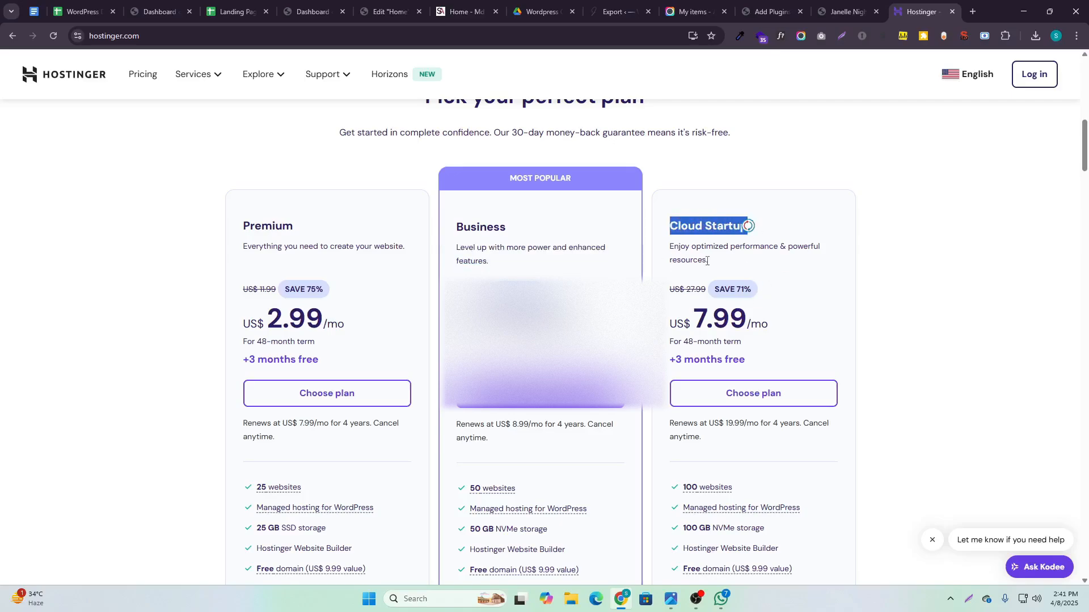
left_click_drag(707, 261, 675, 248)
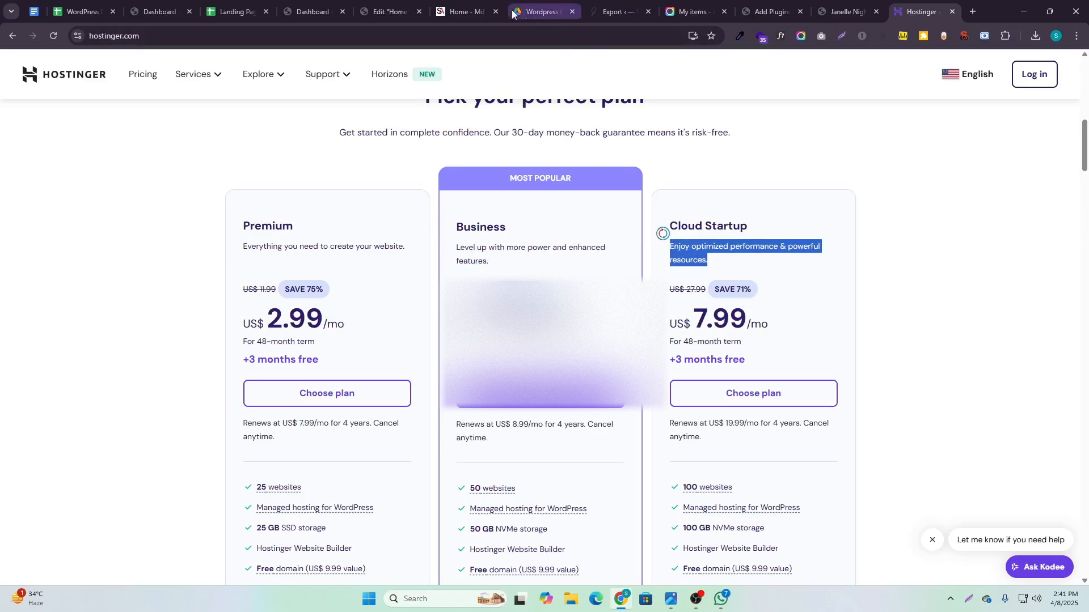
Back in the Elementor editor, set the Premium table's description to "Everything you need to create your website." from the clipboard history
left_click(381, 6)
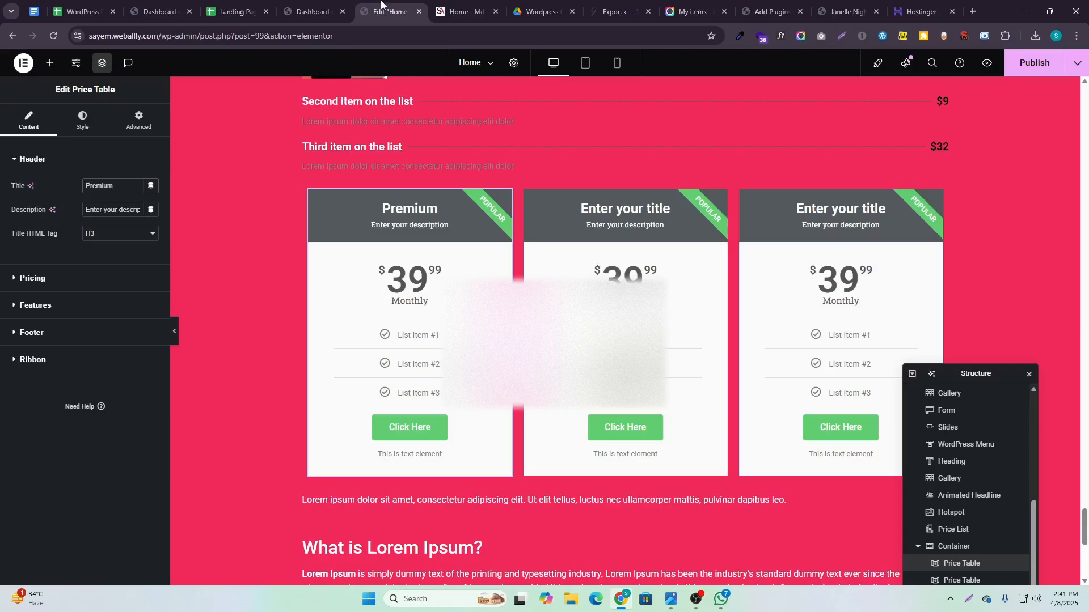
triple_click(93, 210)
key("super+v")
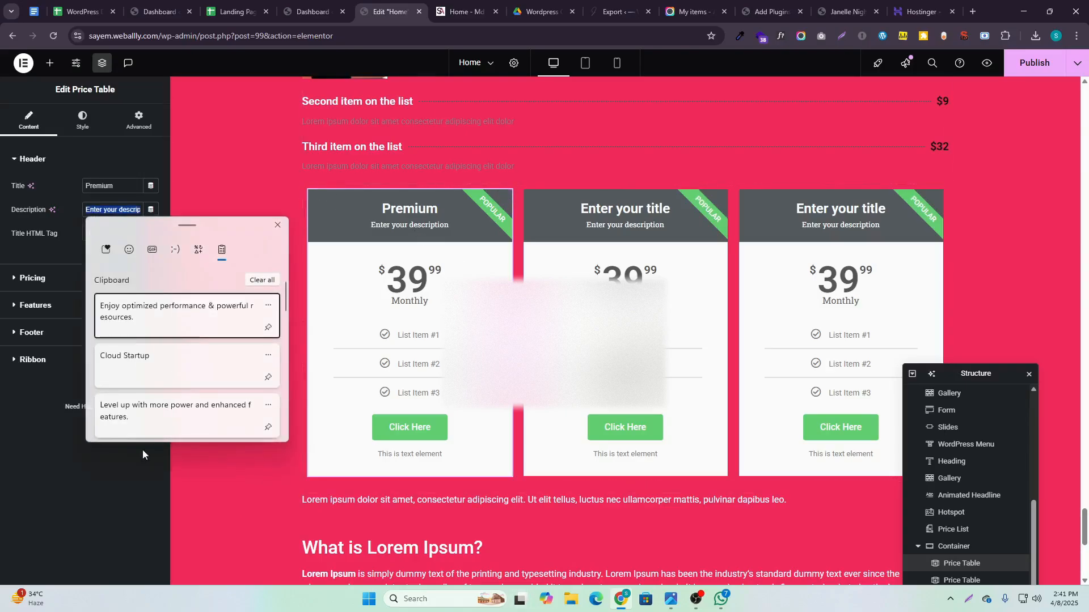
scroll(147, 369, "down", 4)
scroll(160, 359, "up", 2)
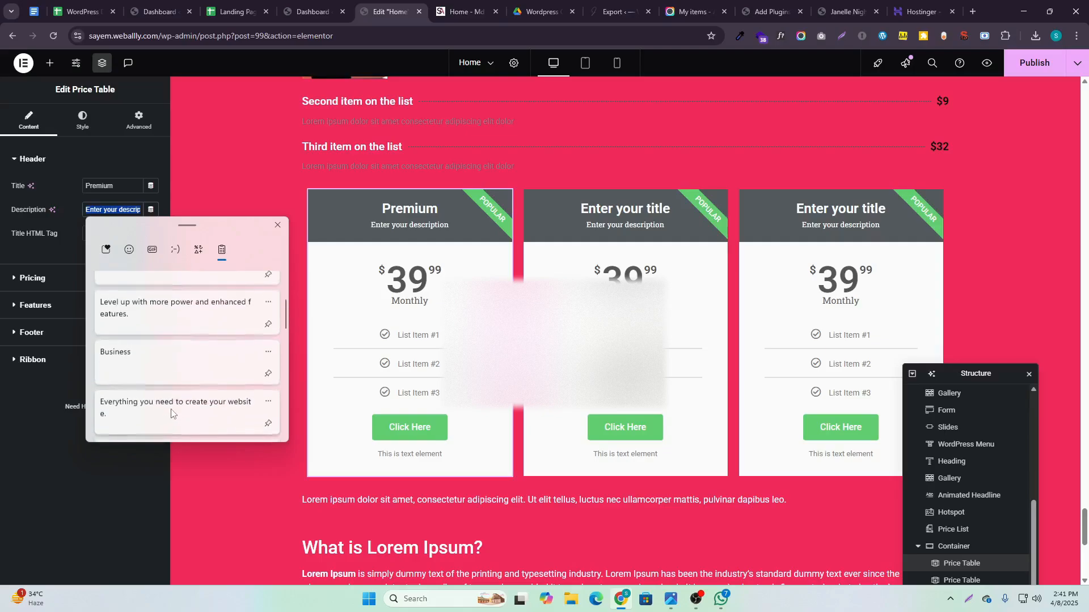
scroll(163, 350, "down", 1)
left_click(153, 354)
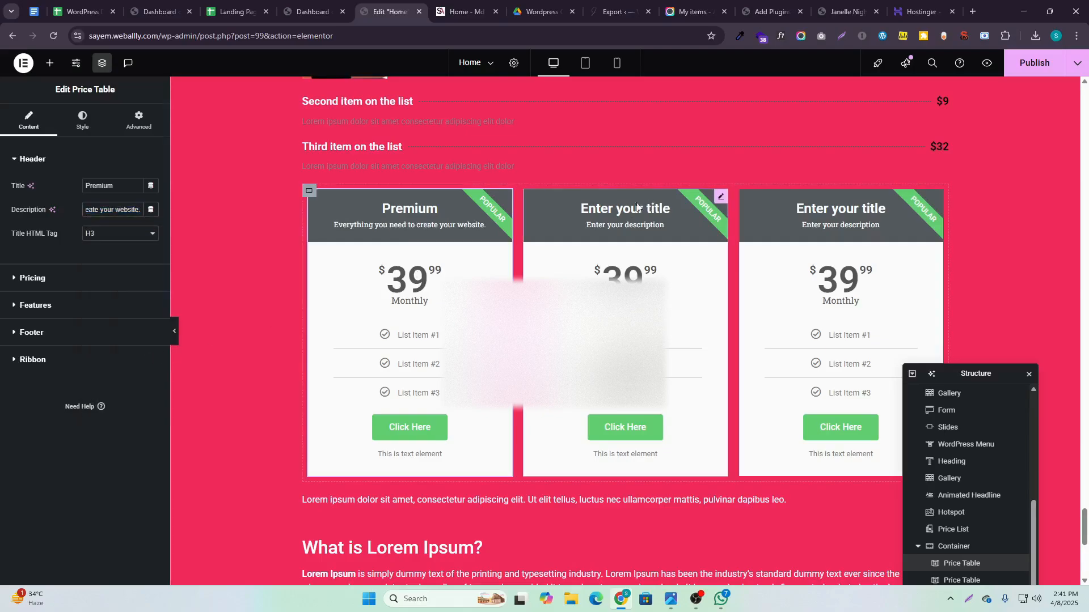
Set the second Price Table's title to "Business" and its description to "Level up with more power and enhanced features."
left_click(609, 215)
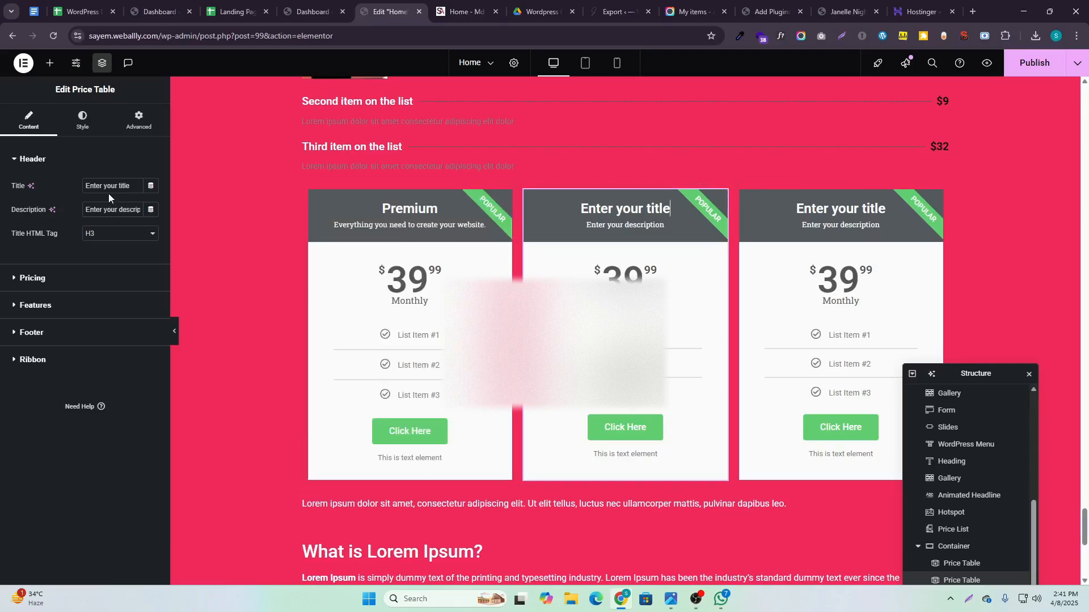
key("super+v")
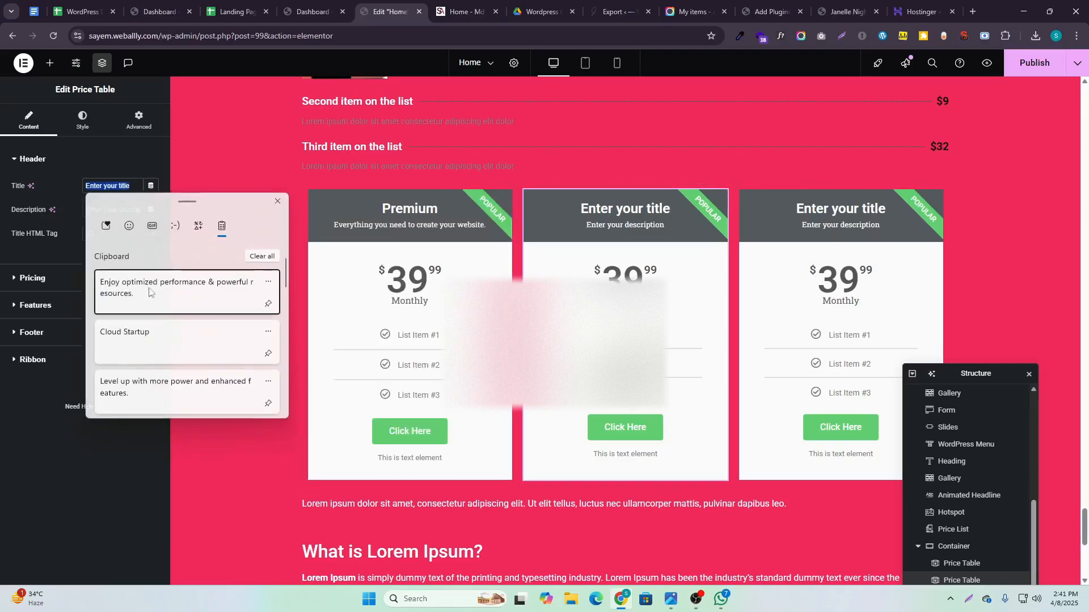
scroll(178, 338, "down", 2)
left_click(152, 309)
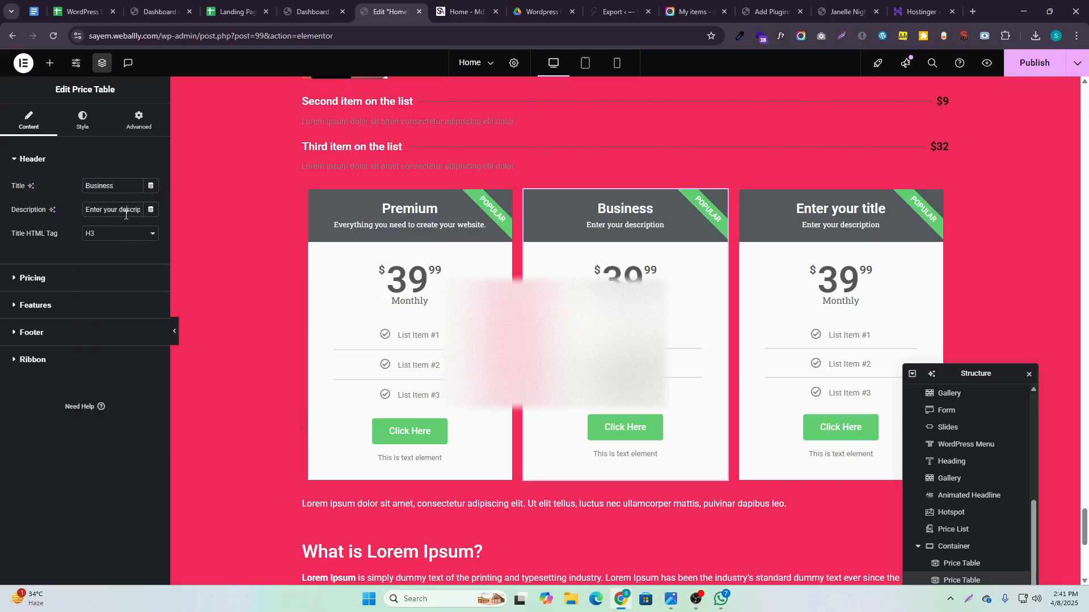
triple_click(126, 215)
key("super+v")
scroll(180, 363, "down", 3)
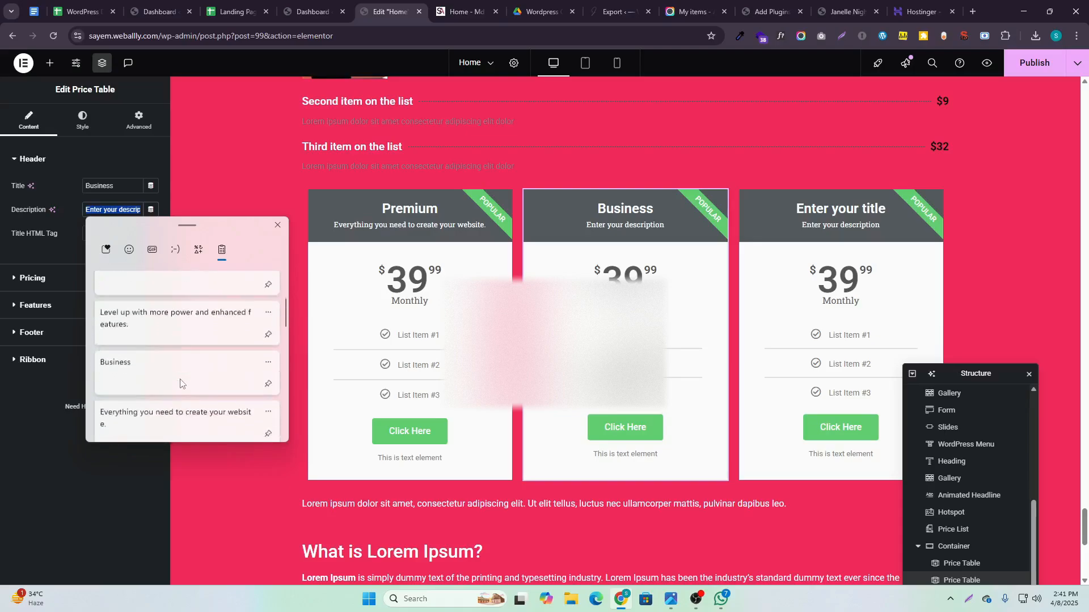
scroll(180, 383, "up", 1)
left_click(166, 363)
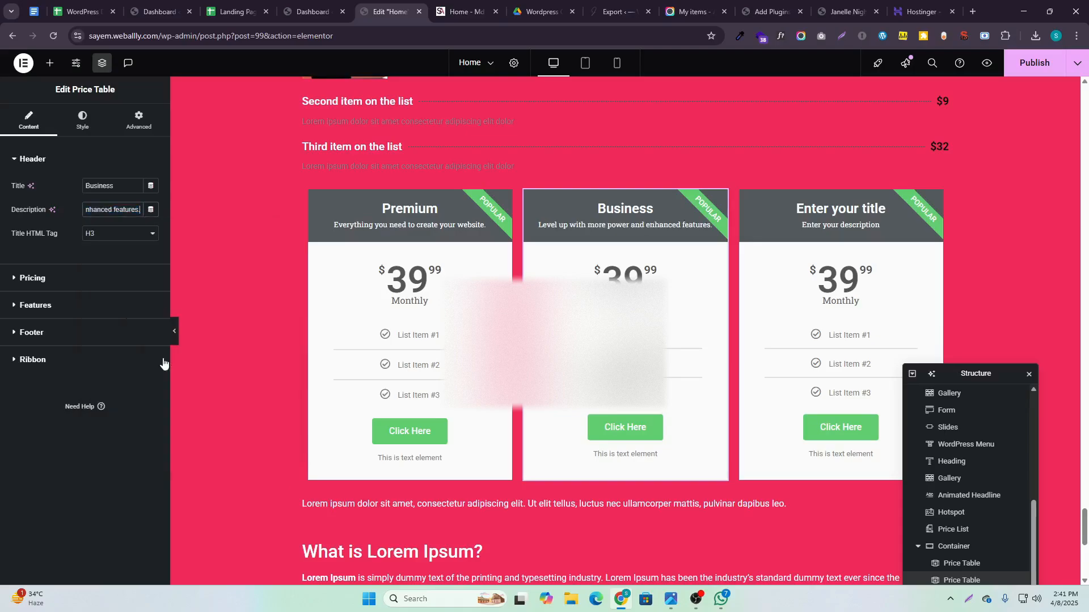
Set the third Price Table's title to "Cloud Startup" and its description to "Enjoy optimized performance & powerful resources."
left_click(852, 218)
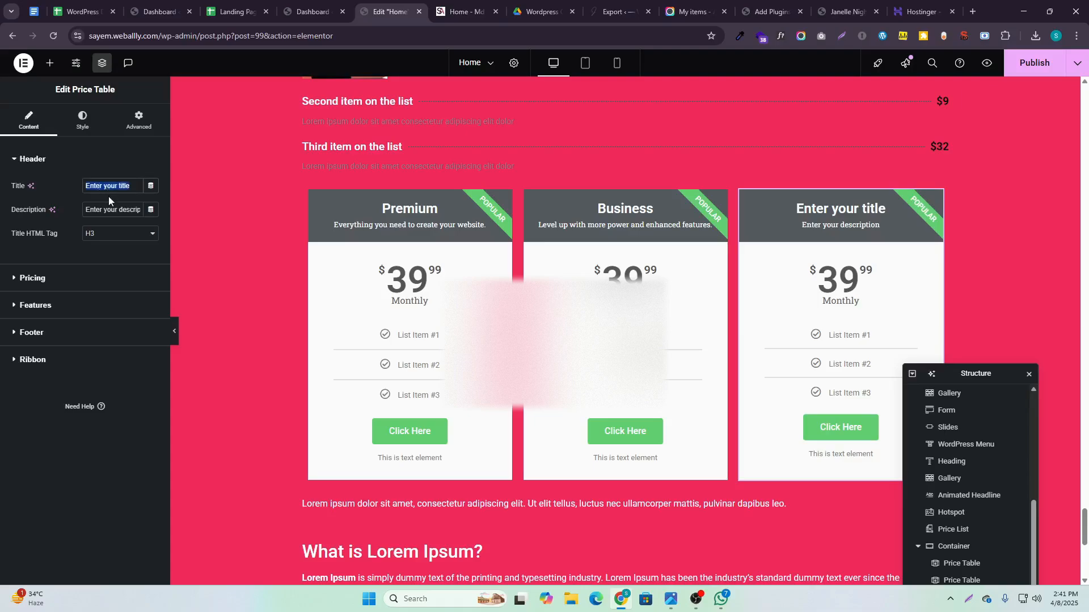
key("super+v")
left_click(142, 334)
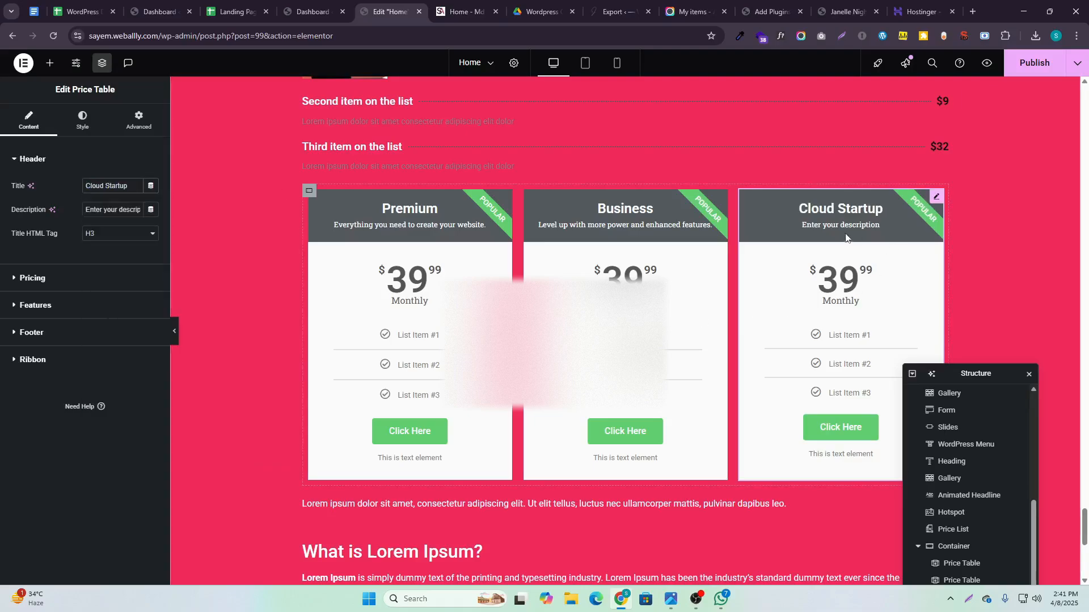
triple_click(112, 210)
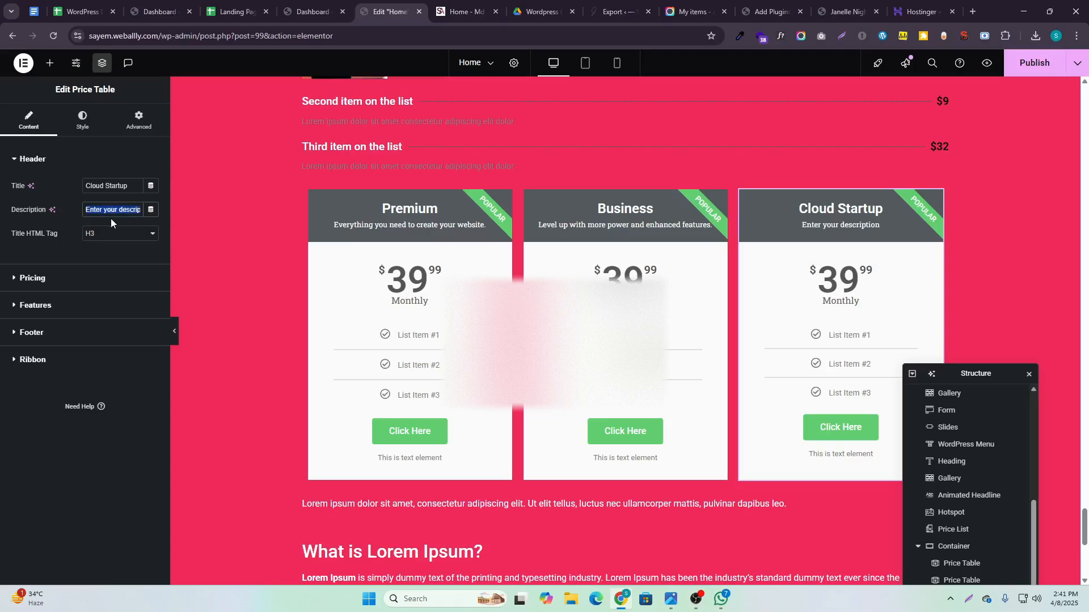
key("super+v")
left_click(152, 315)
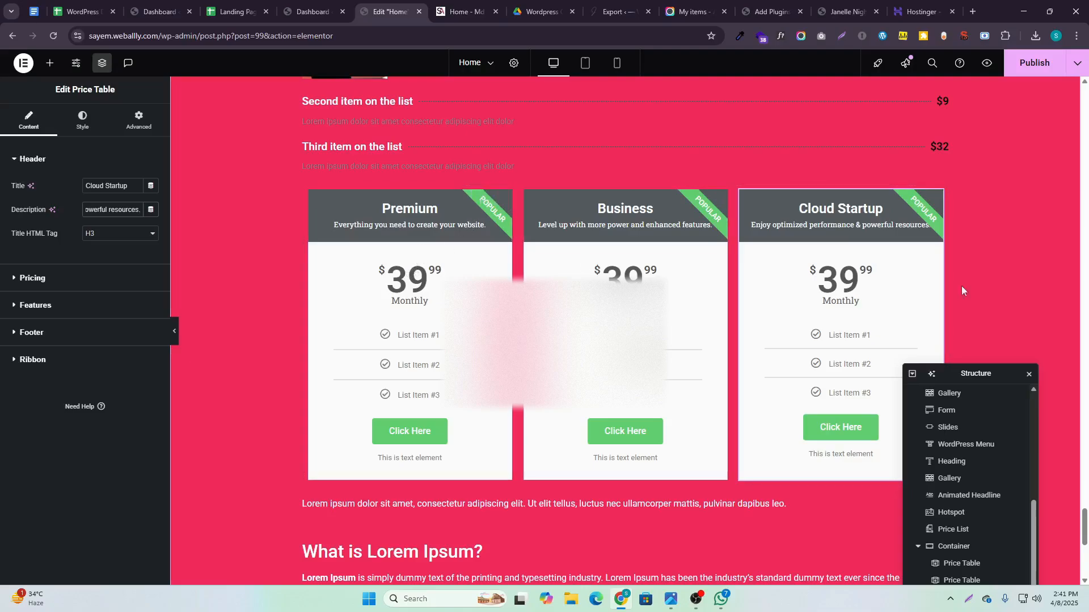
Turn off the ribbon on the Premium and Cloud Startup Price Tables
left_click(450, 247)
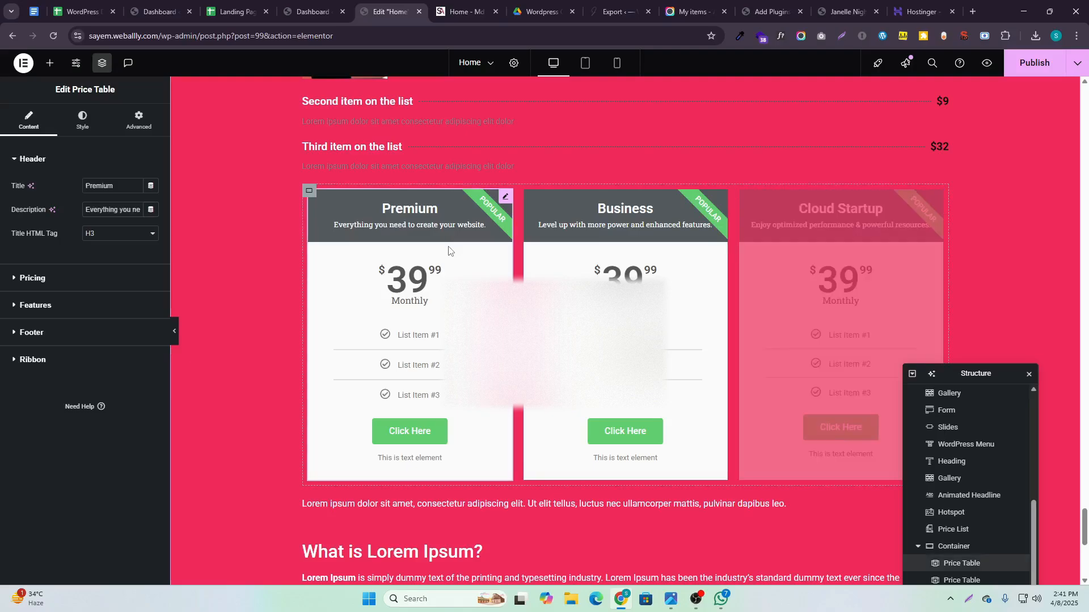
left_click(55, 358)
left_click(143, 302)
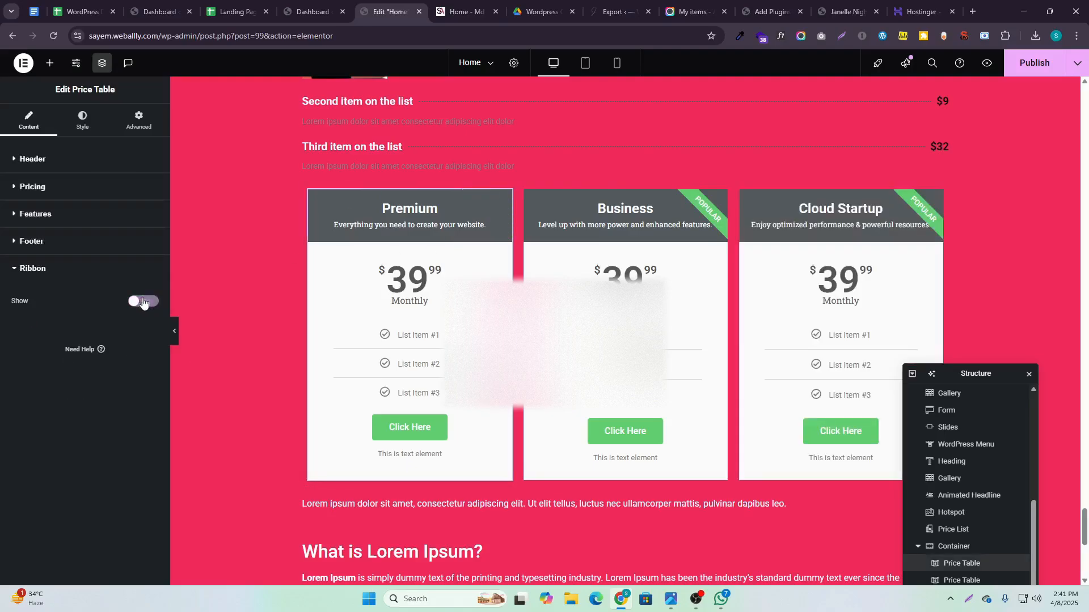
left_click(884, 225)
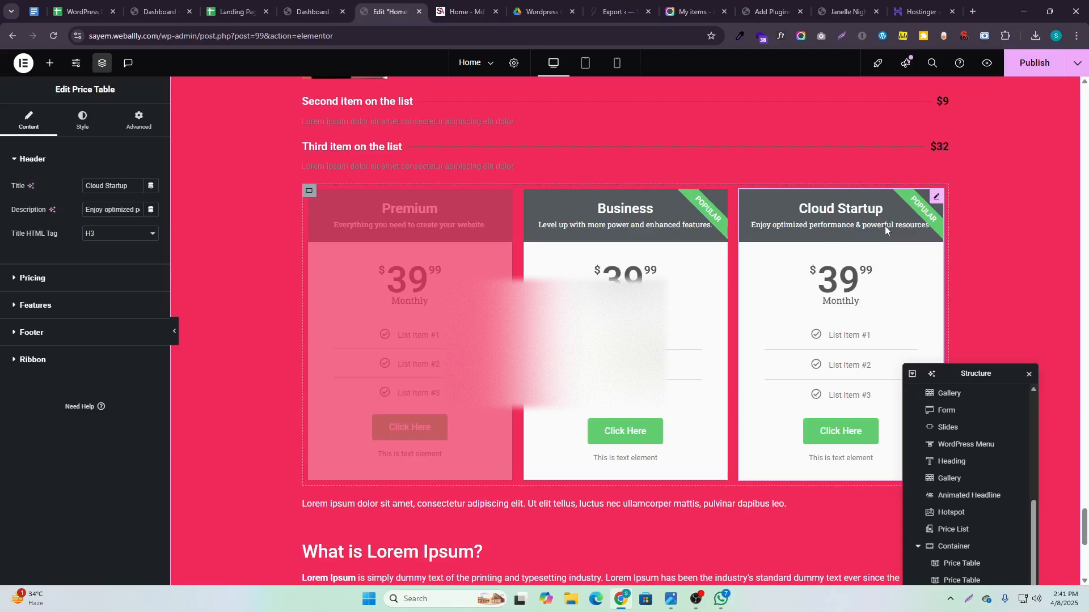
left_click(55, 360)
left_click(138, 304)
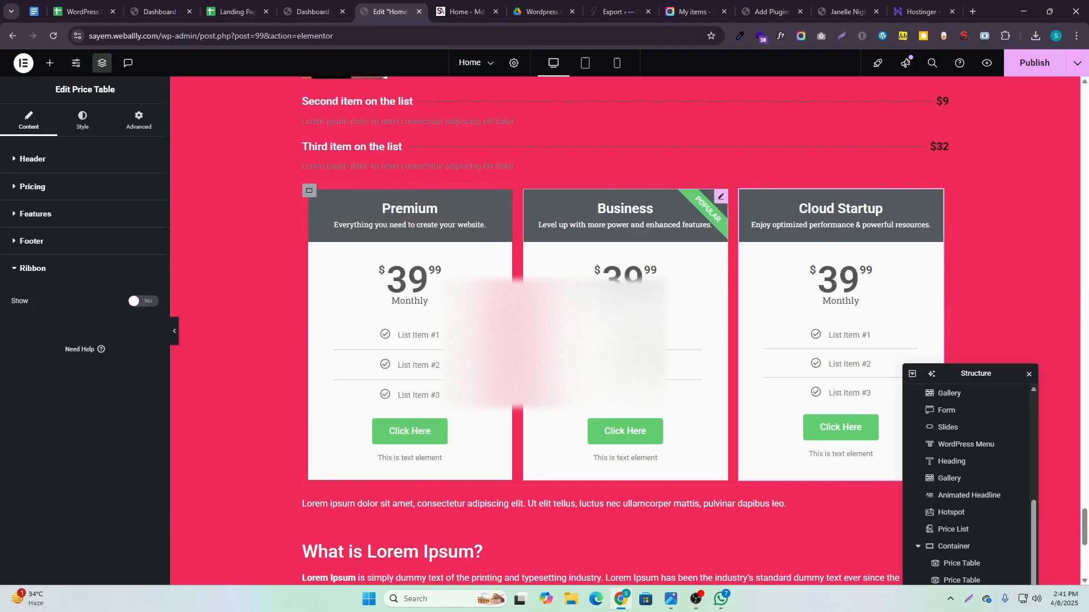
Examine the pricing and footer settings of the Cloud Startup Price Table
left_click(83, 189)
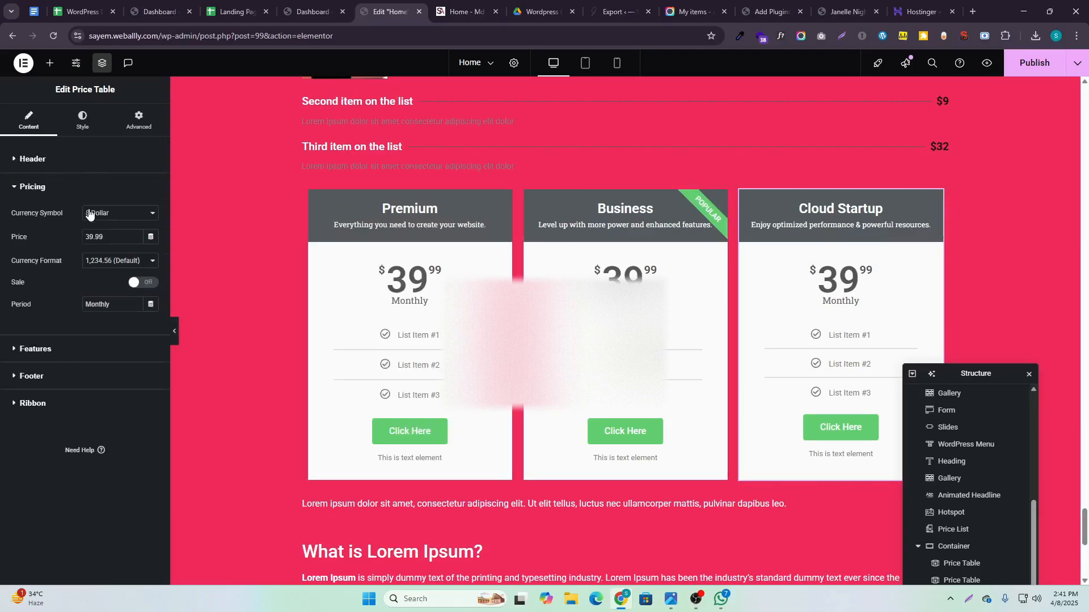
left_click(123, 220)
left_click(61, 228)
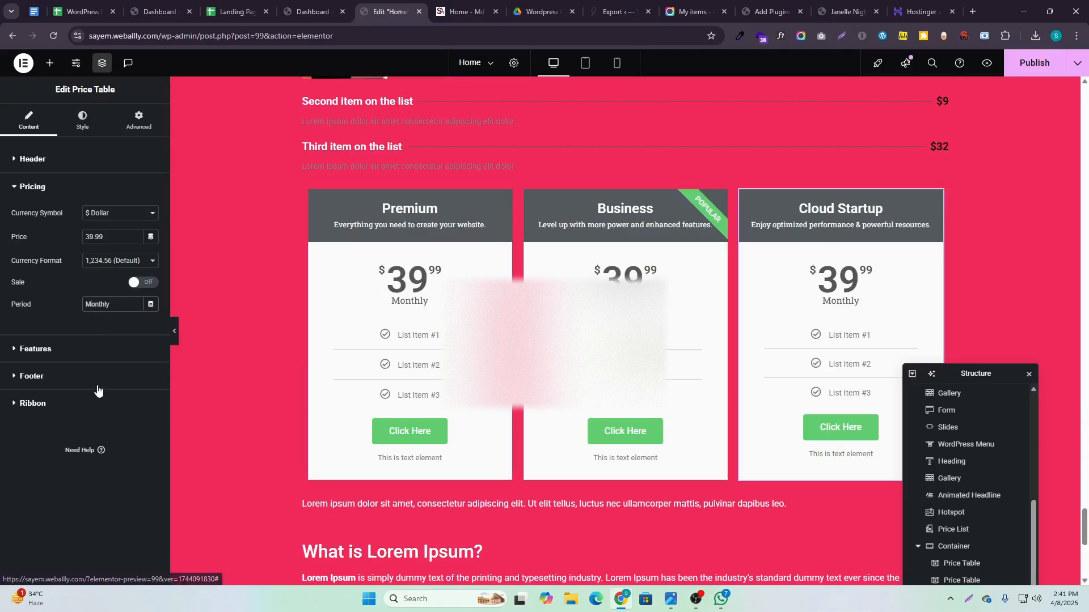
left_click(73, 378)
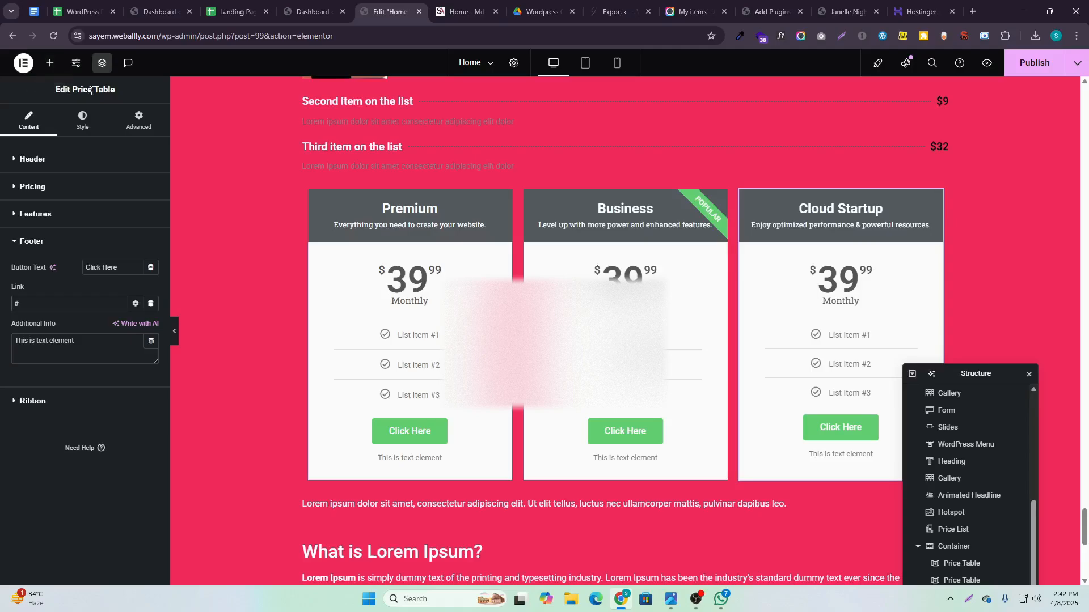
Add a Flip Box widget directly below the row of three Price Tables
left_click(50, 63)
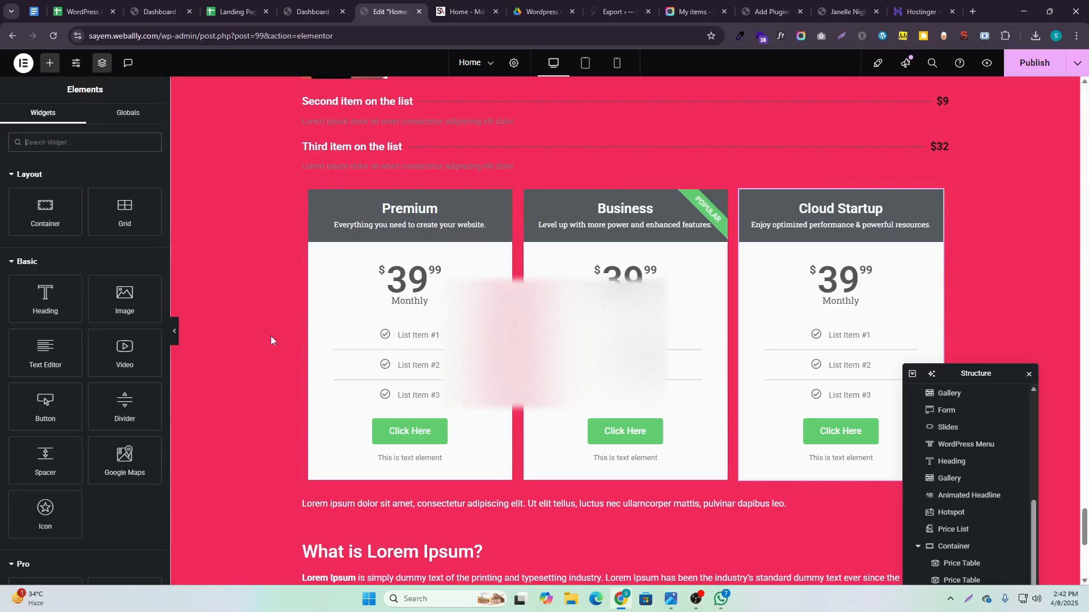
scroll(17, 363, "down", 4)
scroll(18, 364, "down", 5)
scroll(314, 321, "down", 7)
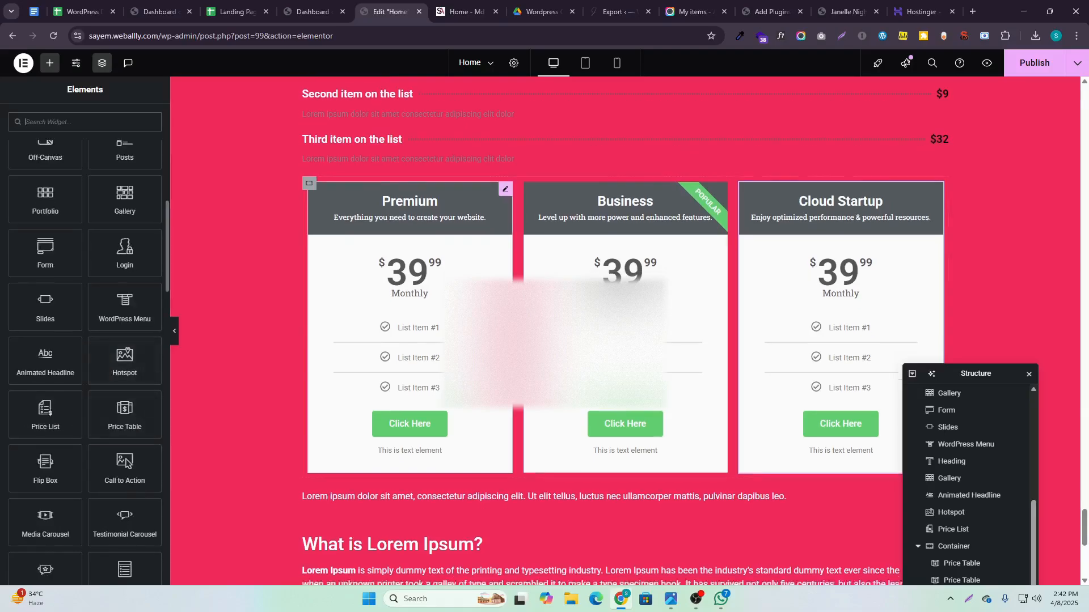
scroll(301, 321, "up", 5)
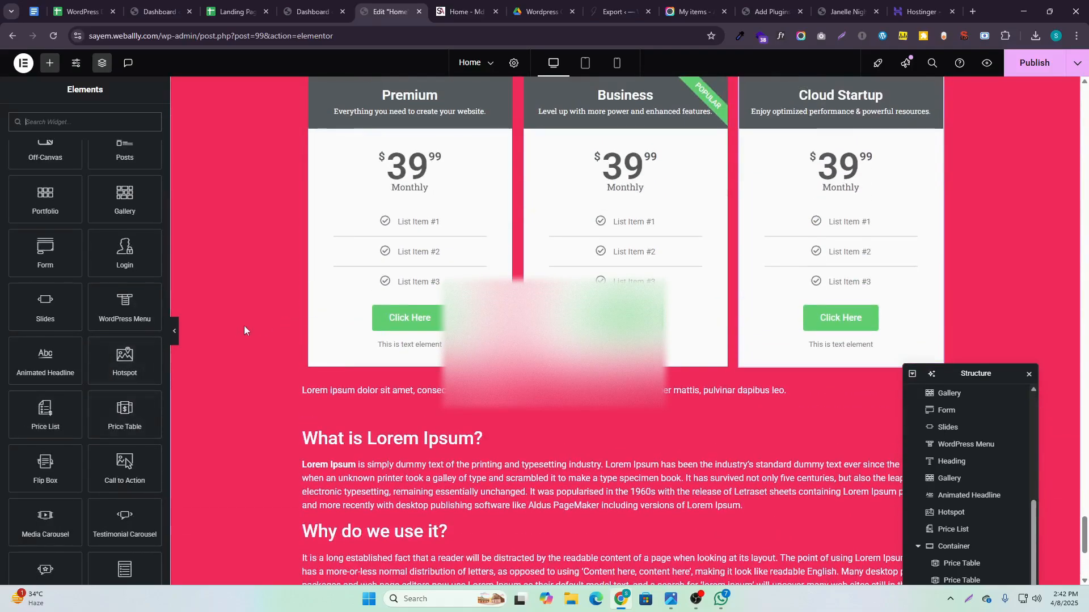
scroll(98, 380, "down", 1)
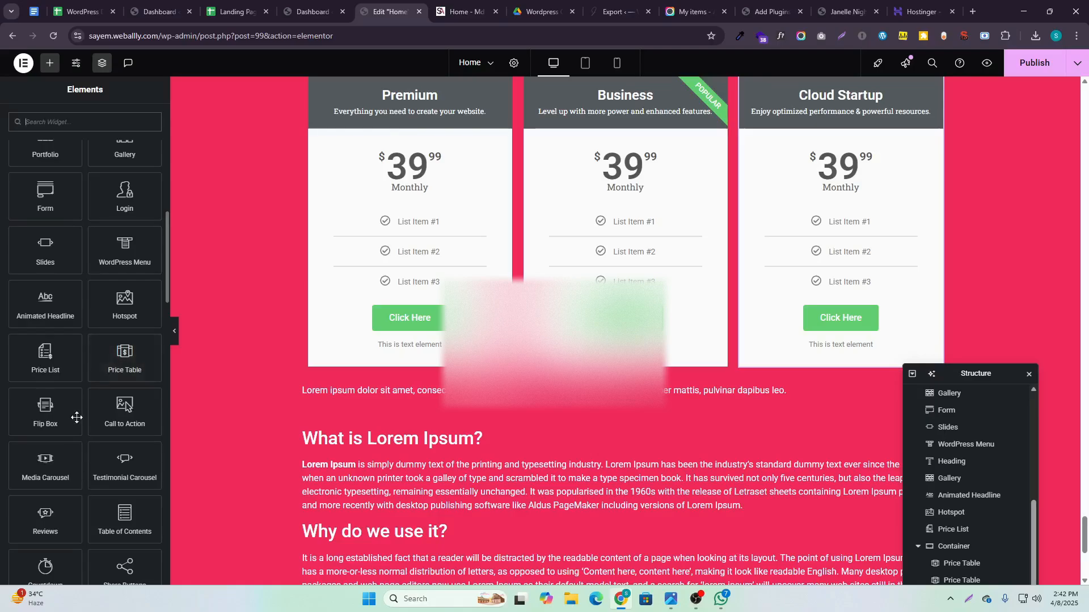
left_click_drag(32, 408, 555, 394)
scroll(738, 329, "down", 4)
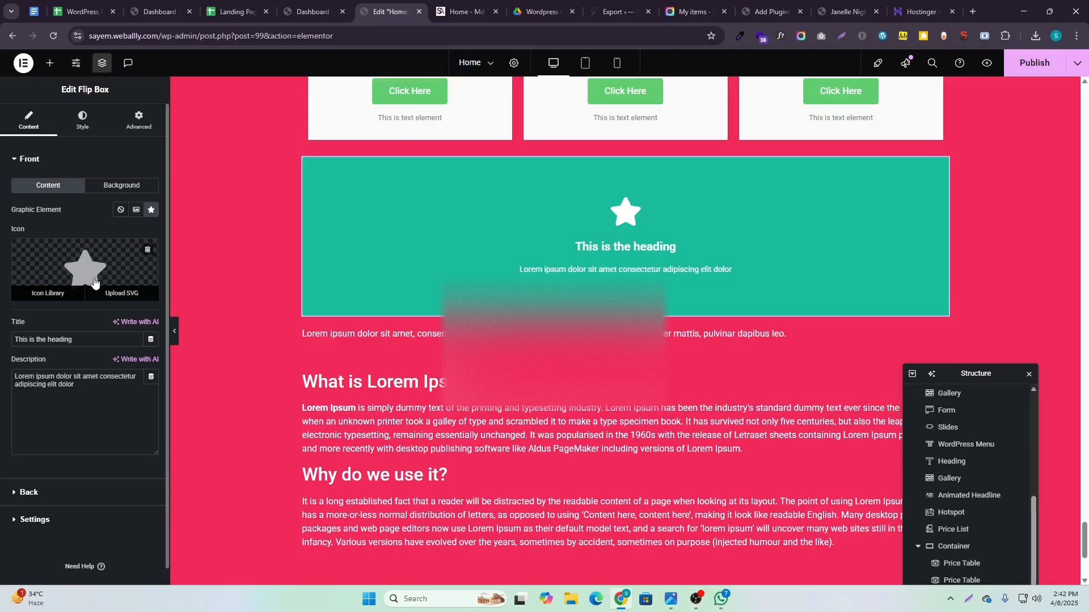
Replace the star icon on the Flip Box's front with a smiling face from the icon library
left_click(75, 264)
scroll(555, 340, "down", 5)
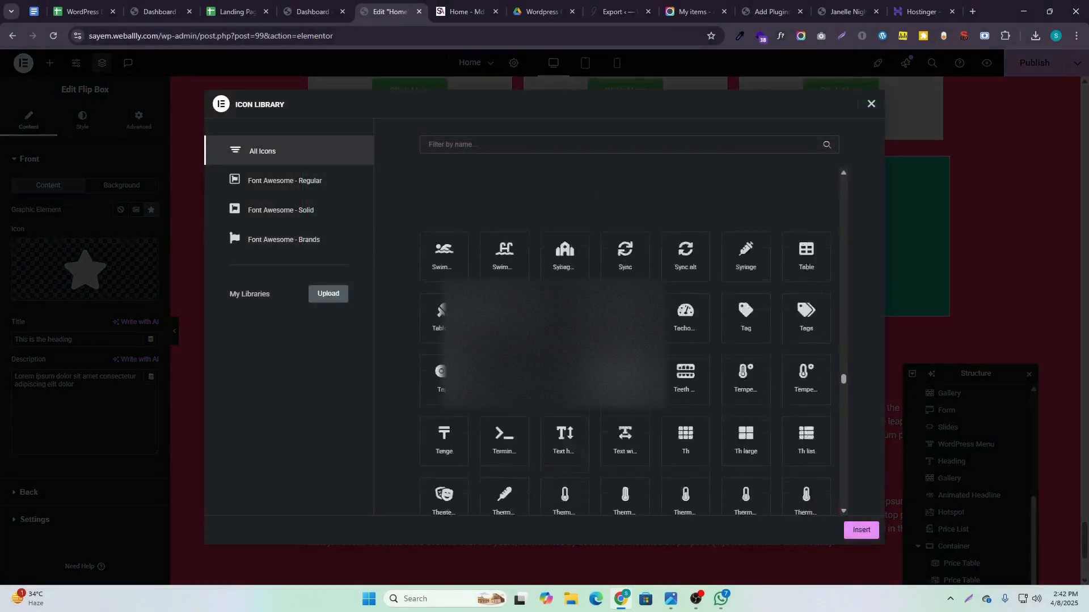
scroll(556, 340, "up", 11)
left_click(504, 283)
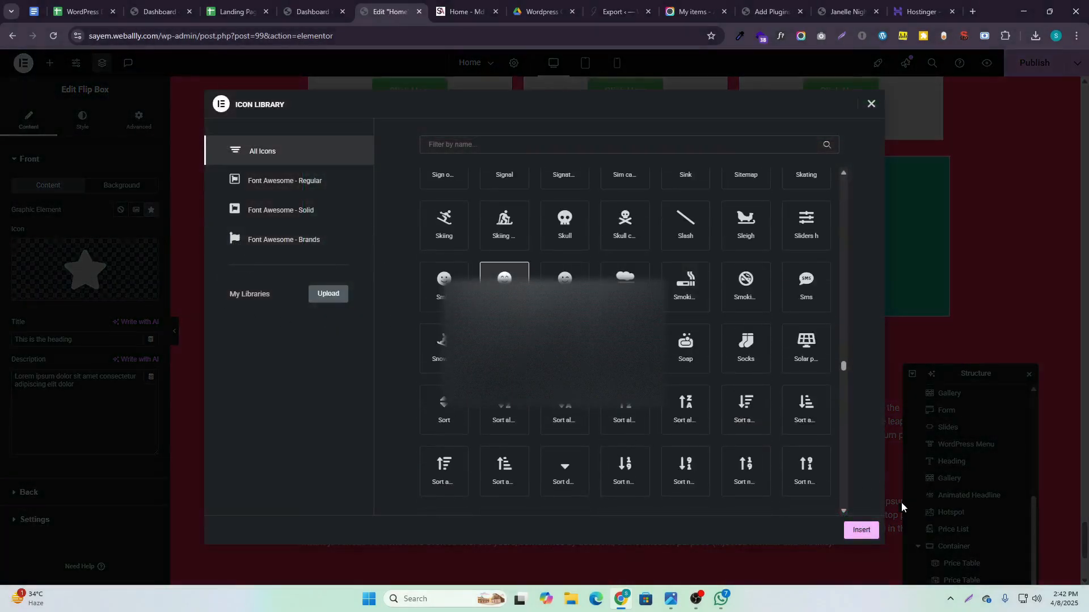
left_click(857, 529)
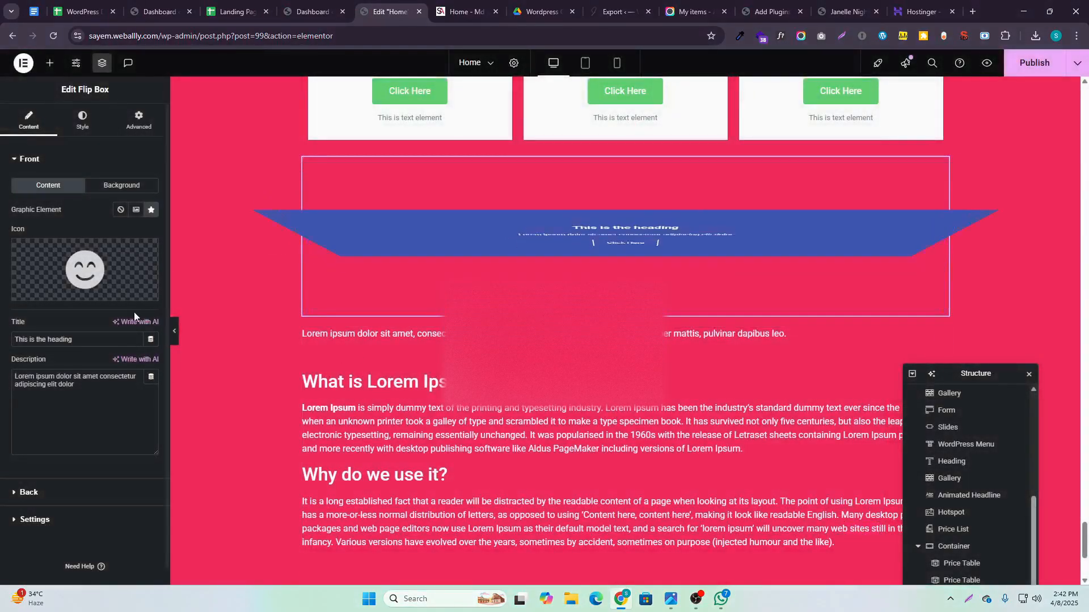
left_click(133, 292)
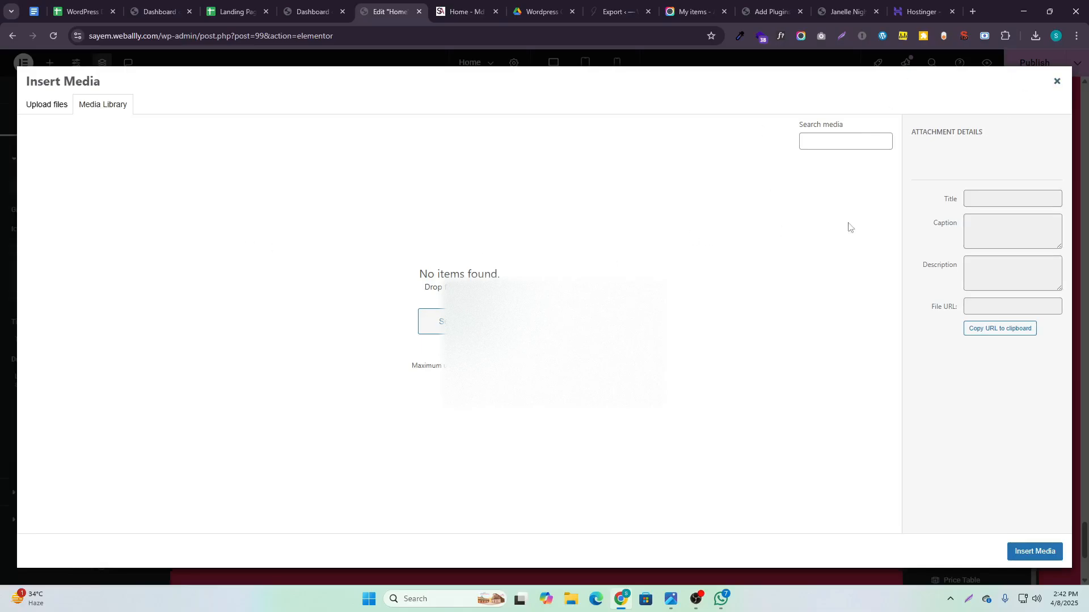
left_click(1056, 85)
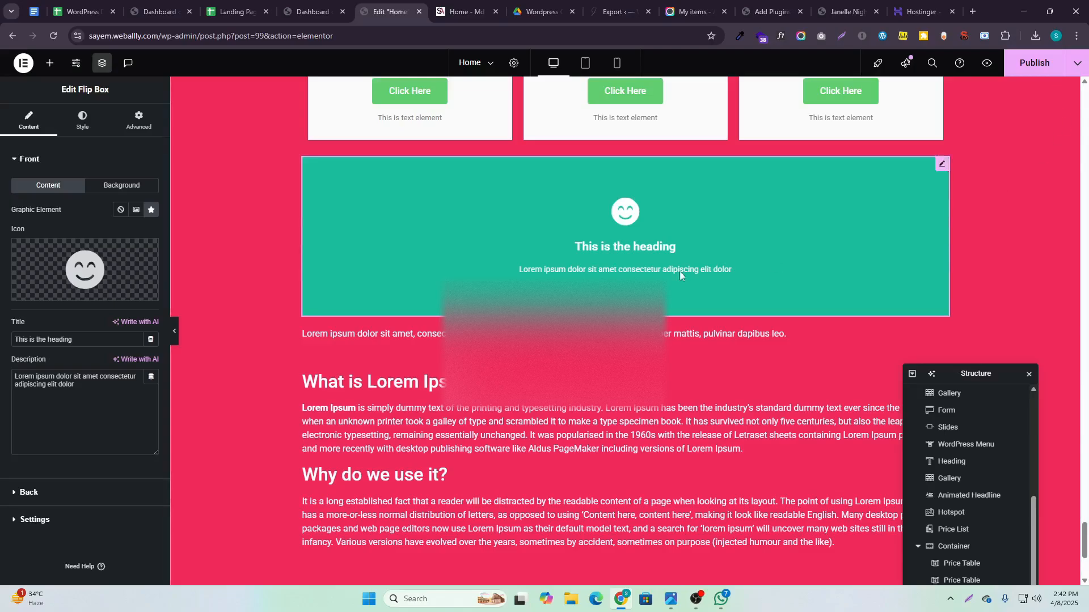
Remove the icon from the Flip Box's front and set the front's graphic element to none
left_click(147, 255)
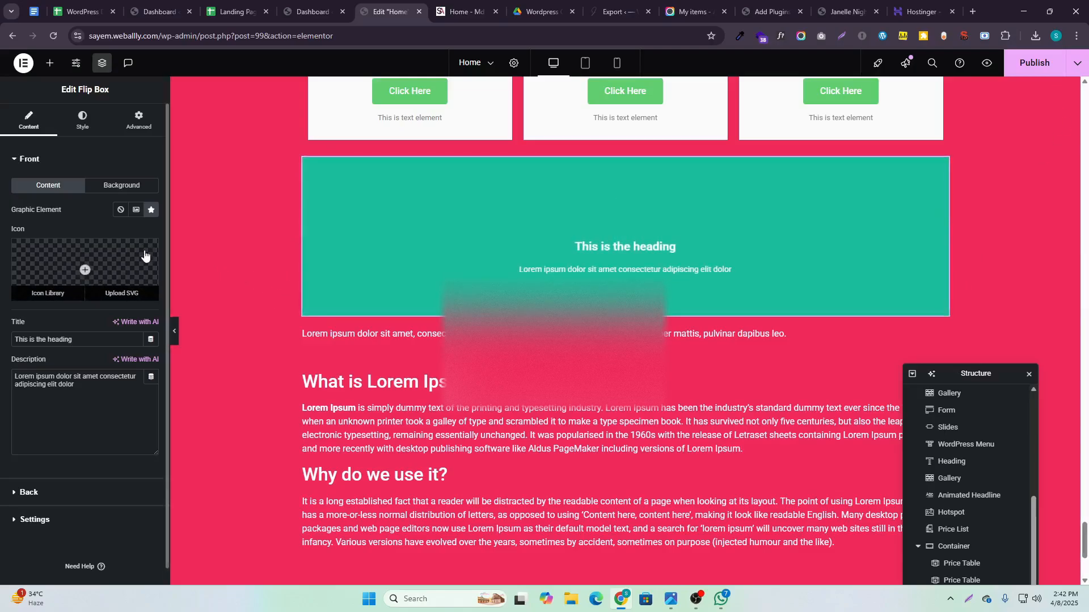
left_click(75, 398)
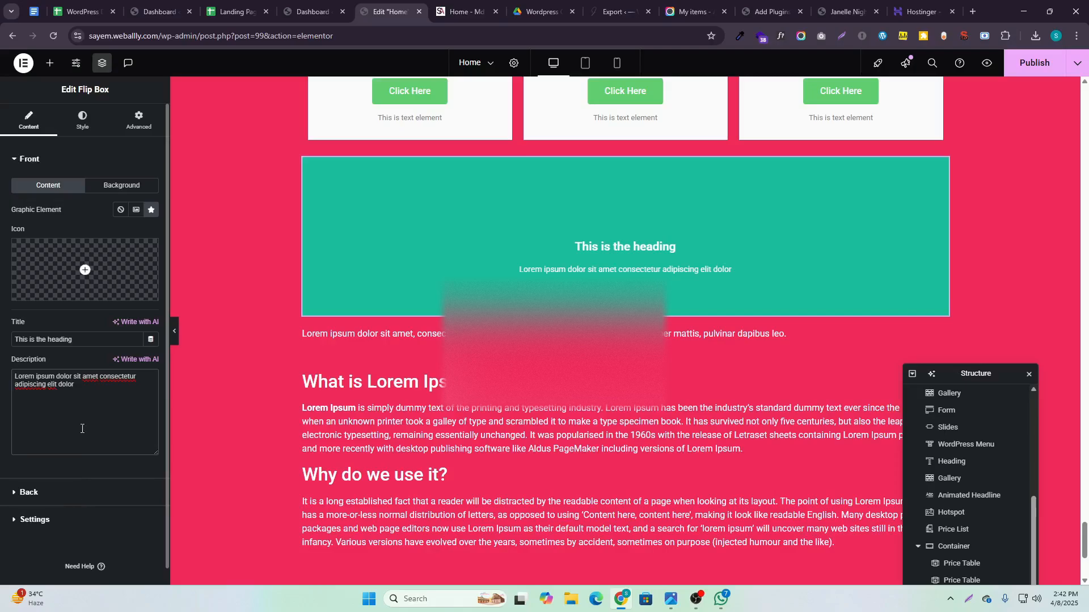
left_click(136, 211)
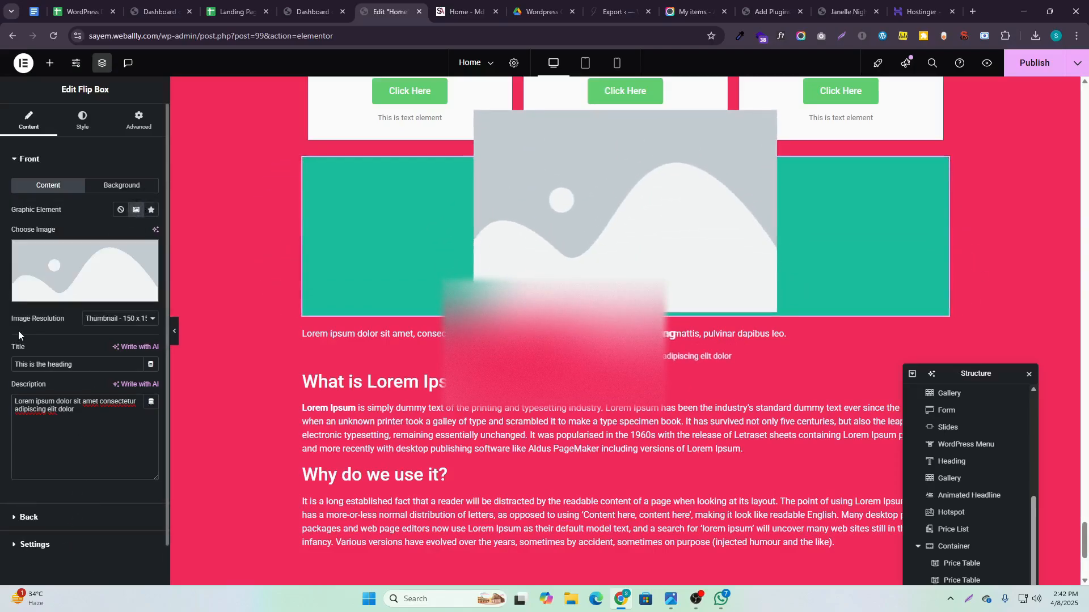
left_click(121, 210)
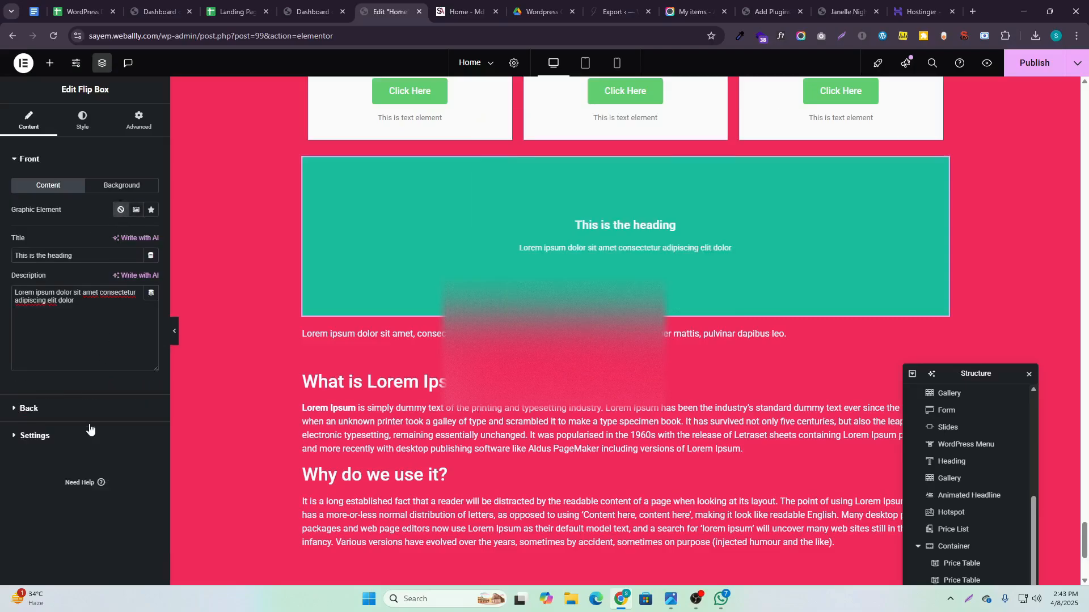
Change the title on the Flip Box's back to "This is the Back heading"
left_click(29, 408)
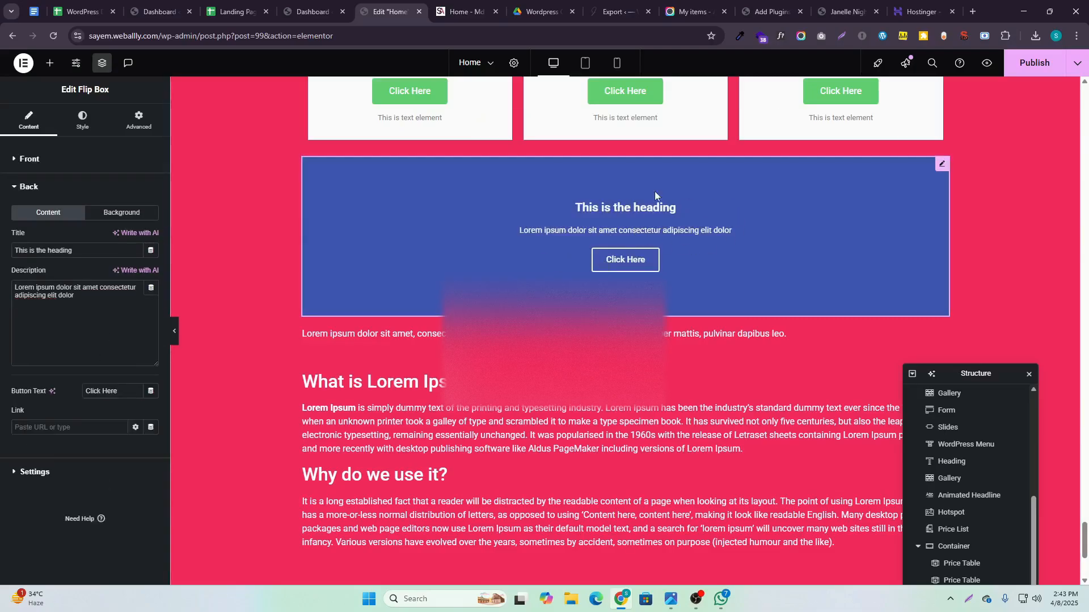
left_click_drag(92, 248, 0, 256)
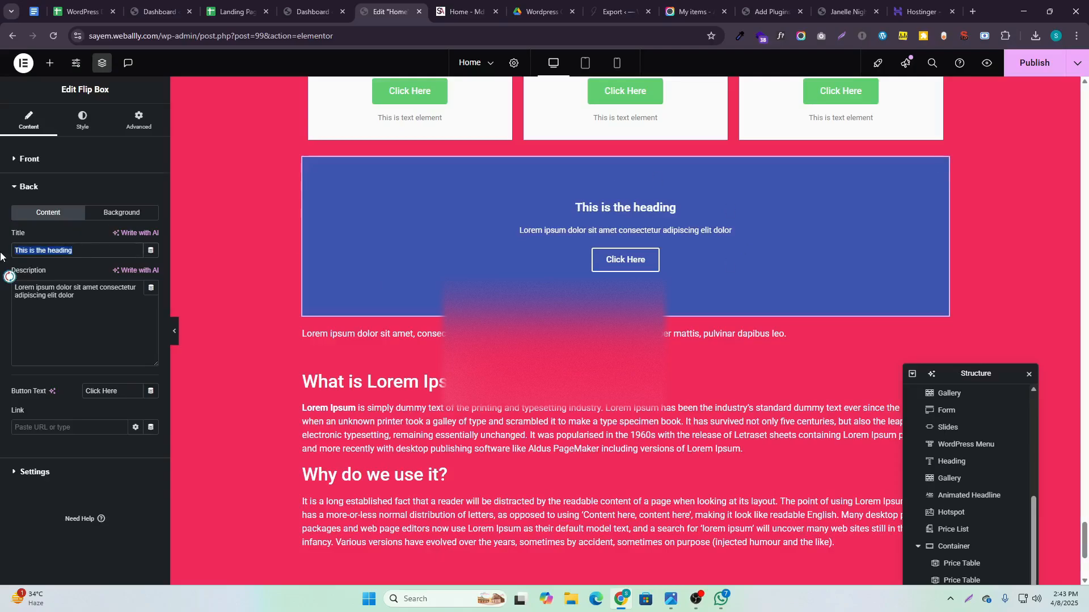
left_click(19, 248)
type("Ba")
key("BackSpace")
key("BackSpace")
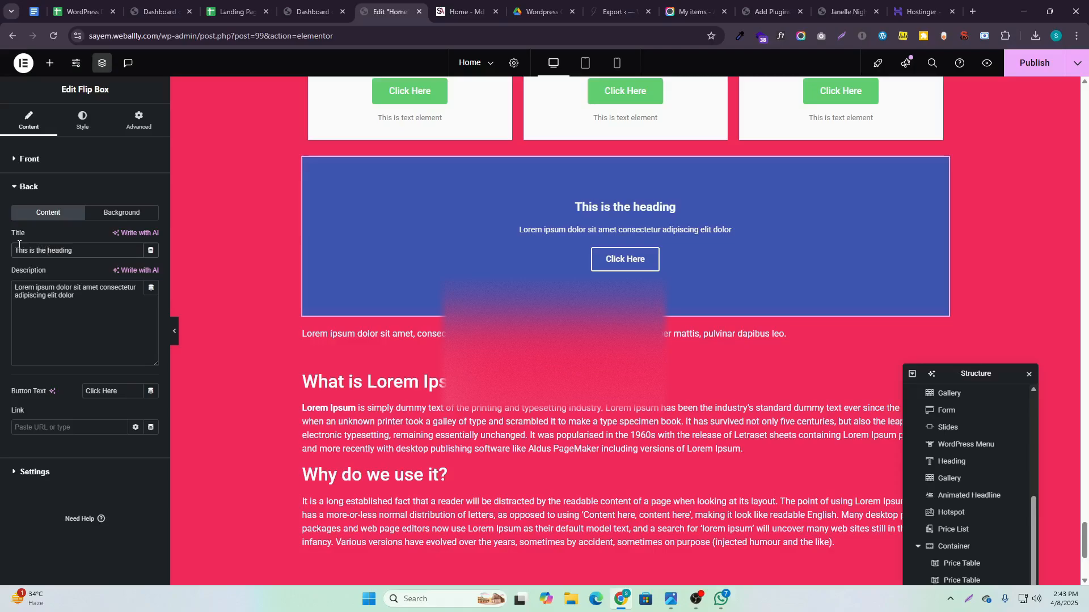
type("B")
key("BackSpace")
type("BA")
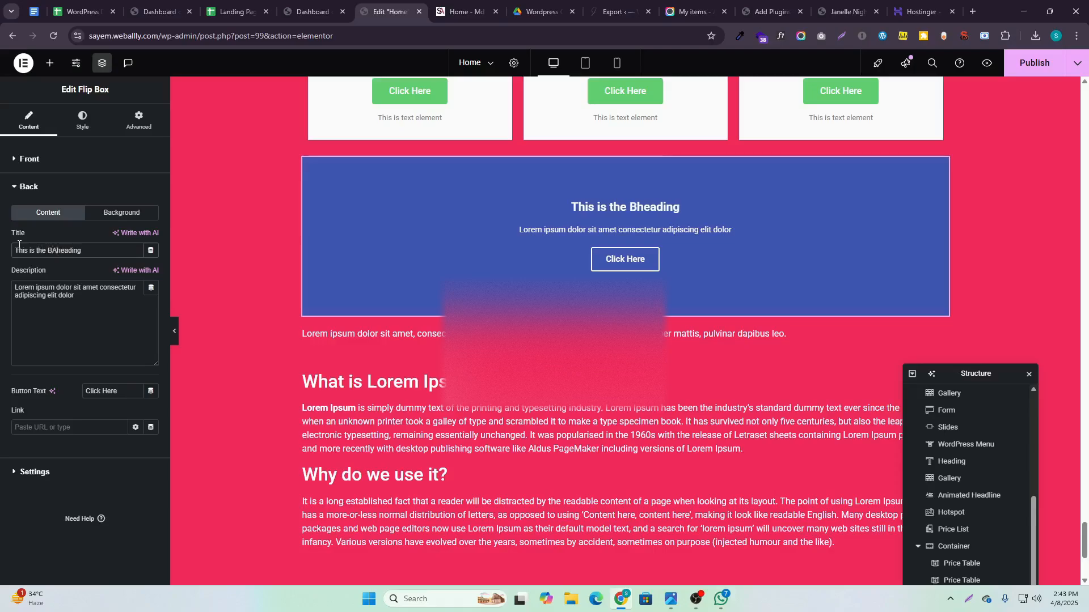
type("ck")
key("BackSpace")
key("BackSpace")
key("BackSpace")
key("BackSpace")
key("BackSpace")
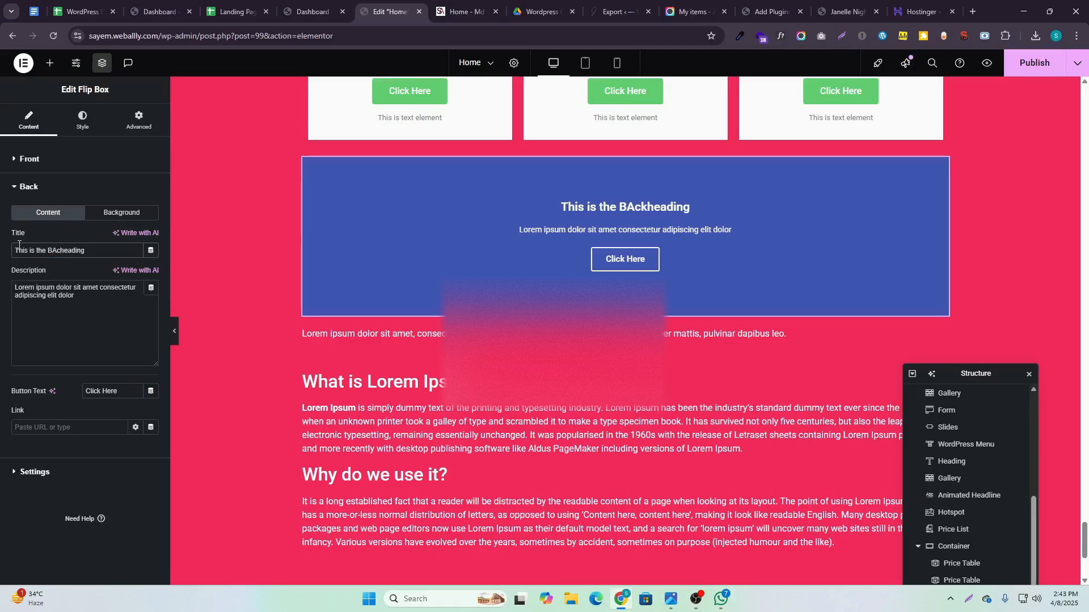
type("Back")
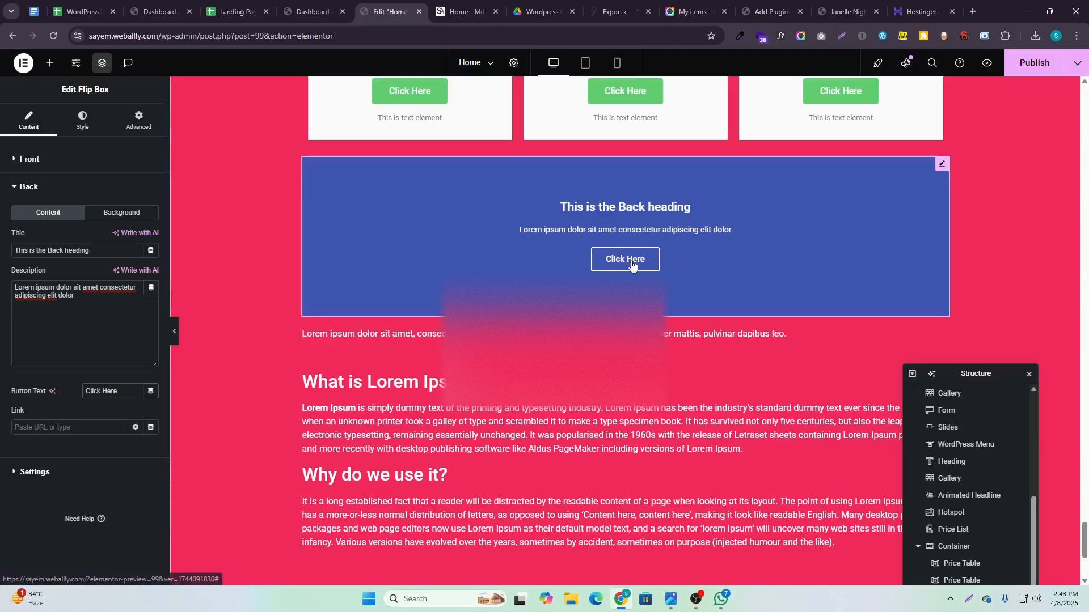
Try clearing the button text on the Flip Box's back and undo the deletion
key("BackSpace")
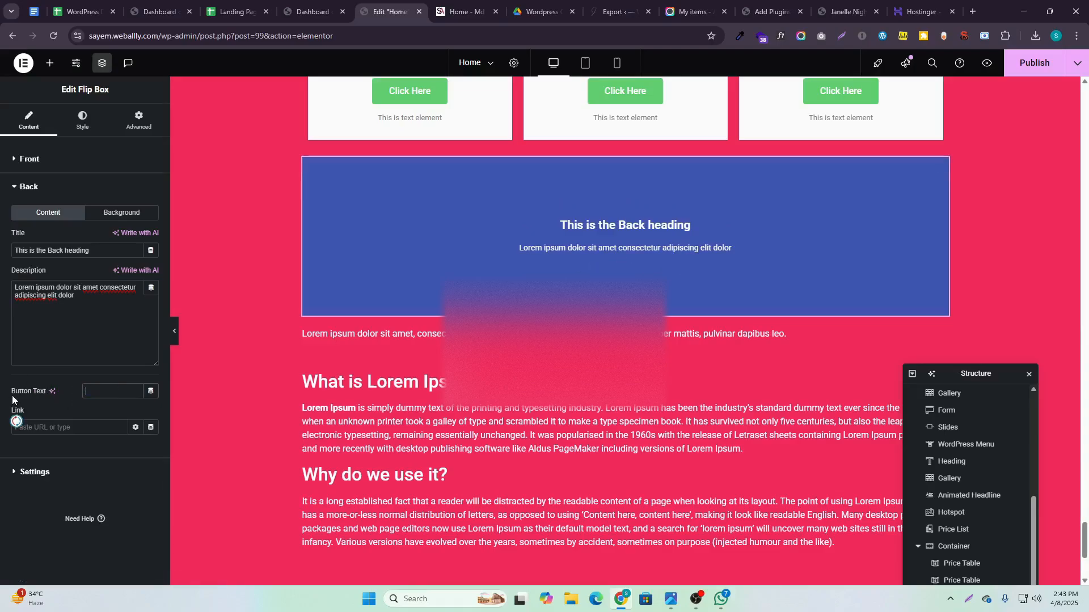
key("ctrl+z")
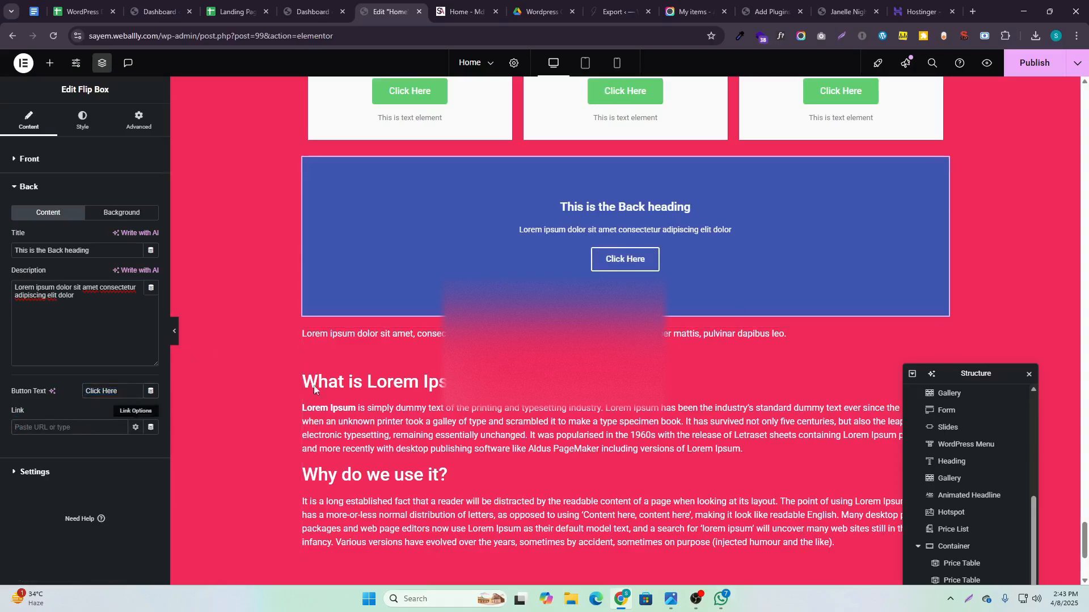
Set the Flip Box's flip effect to Slide
left_click(64, 474)
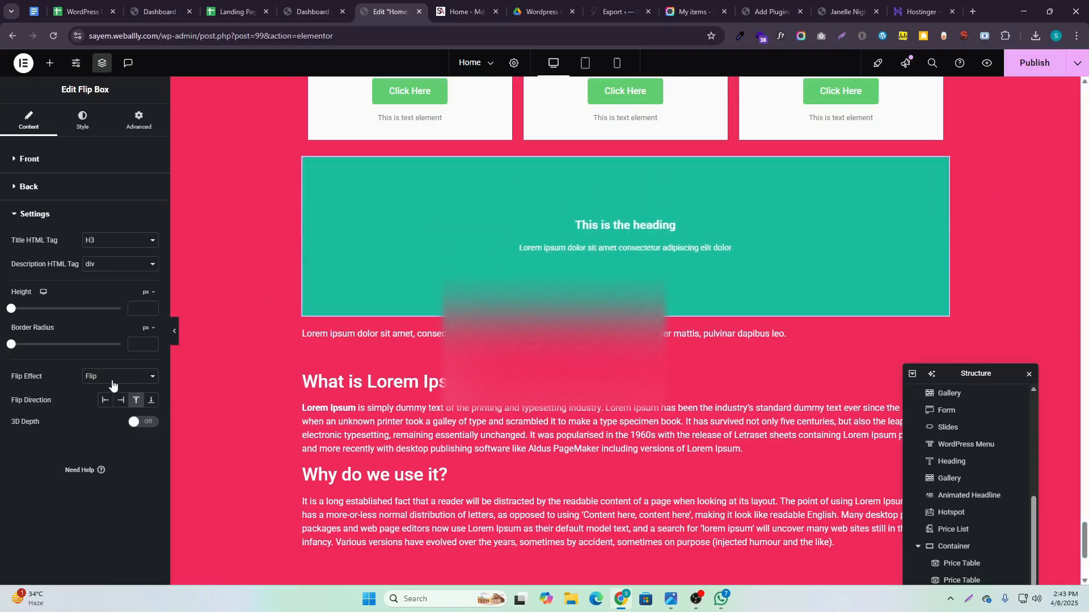
left_click(112, 382)
left_click(123, 400)
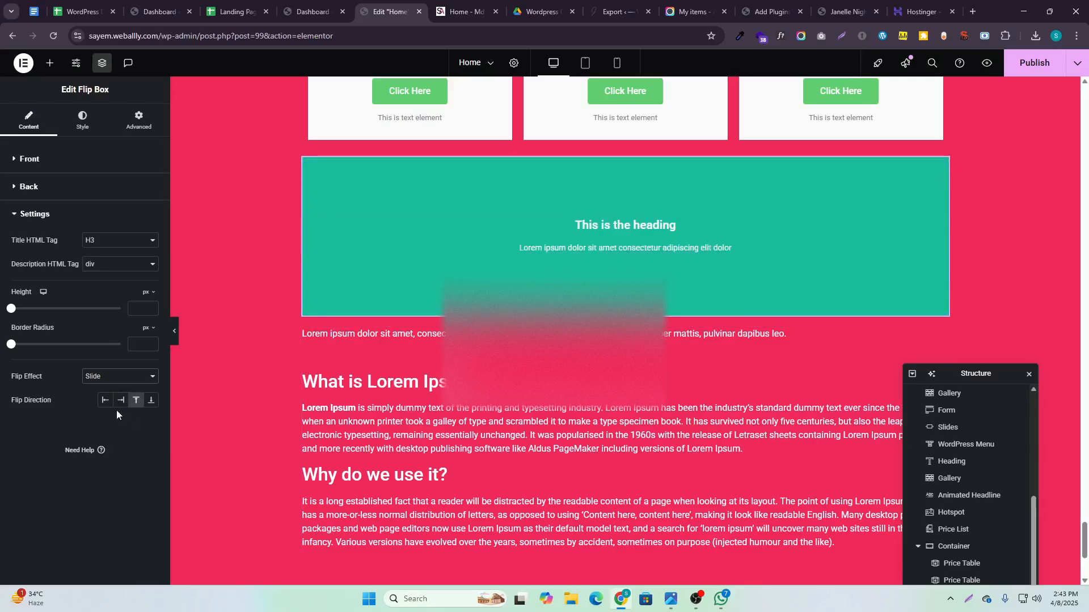
Try the left and top slide directions on the Flip Box and set its flip effect to Zoom Out
left_click(106, 401)
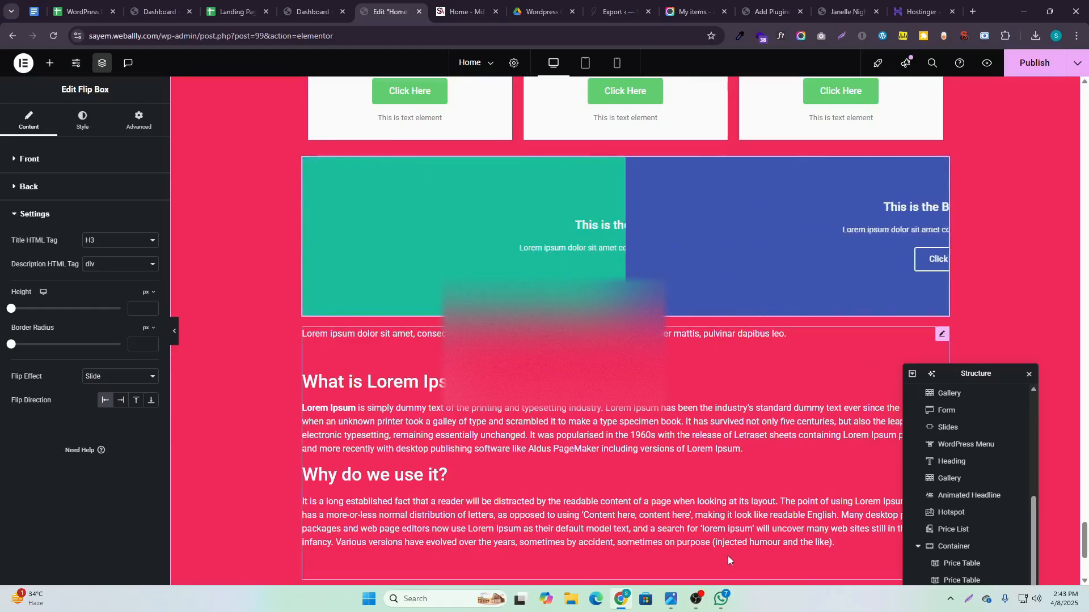
left_click(137, 400)
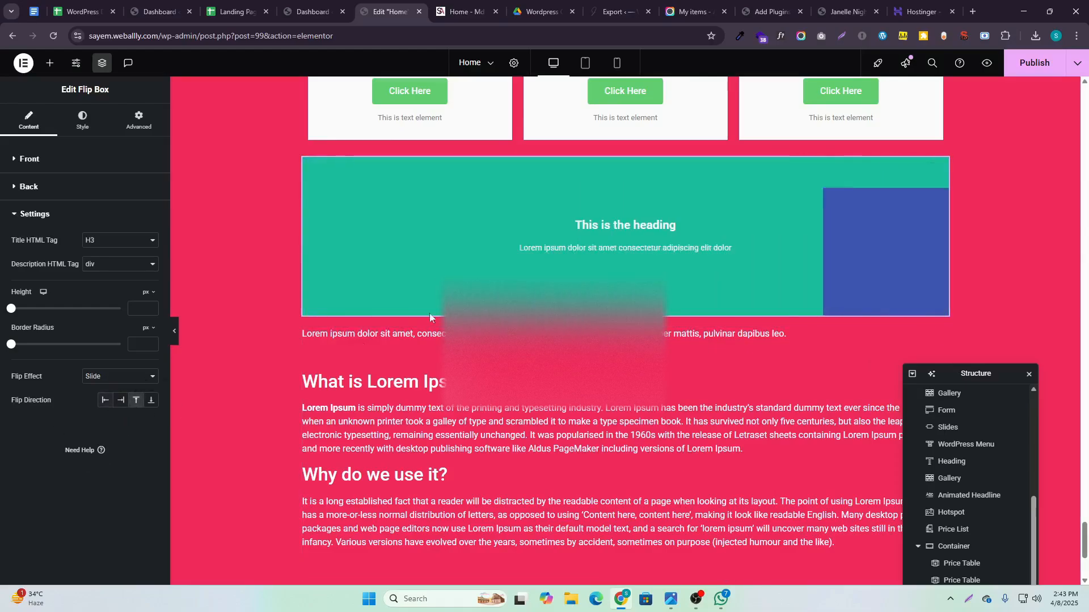
left_click(116, 376)
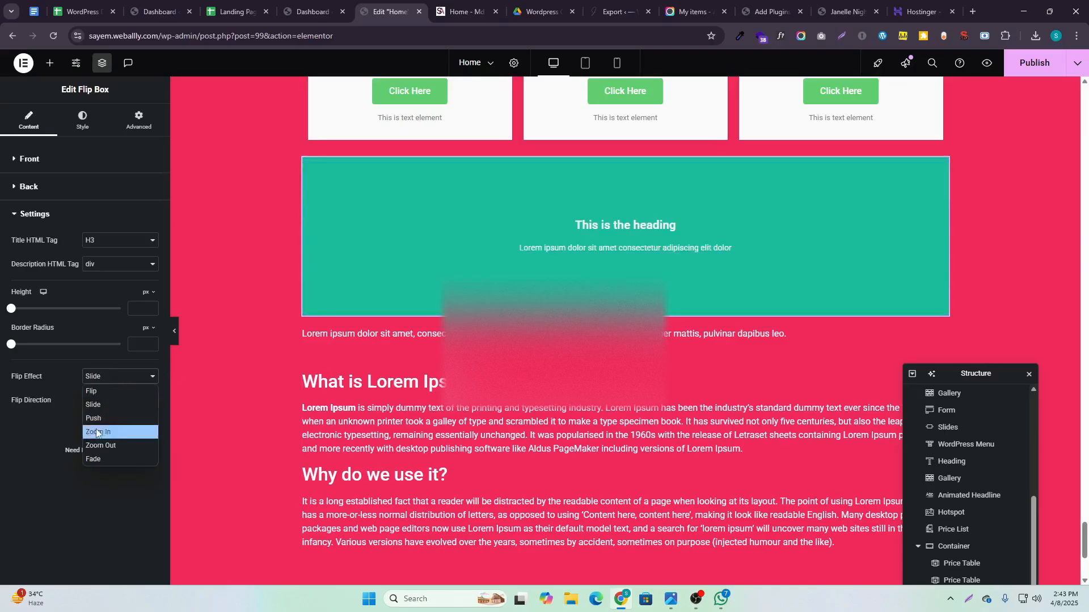
left_click(93, 448)
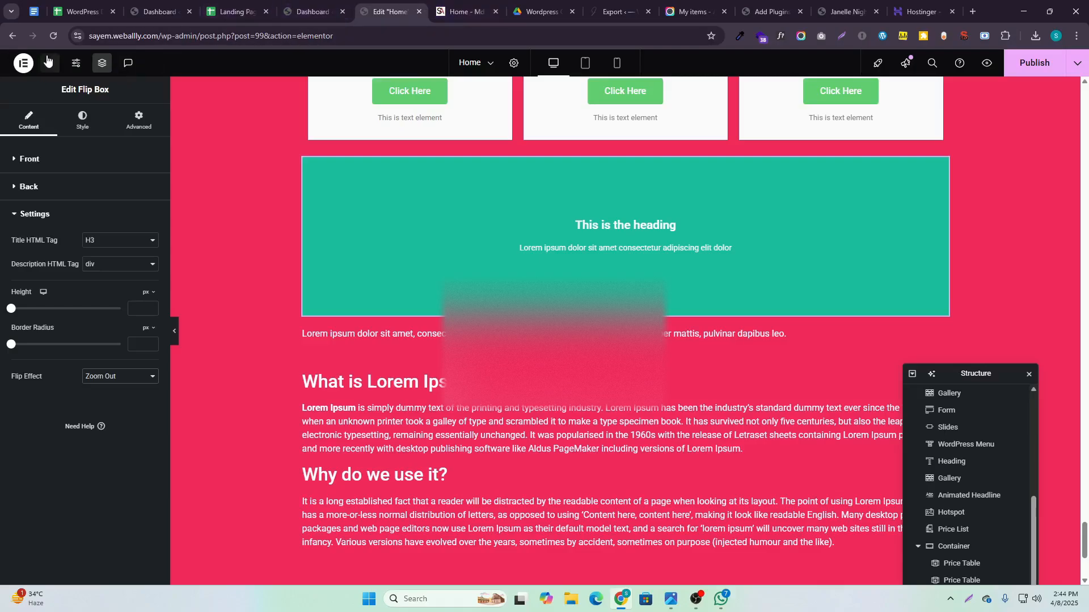
Add a Call to Action widget directly below the Flip Box
left_click(48, 62)
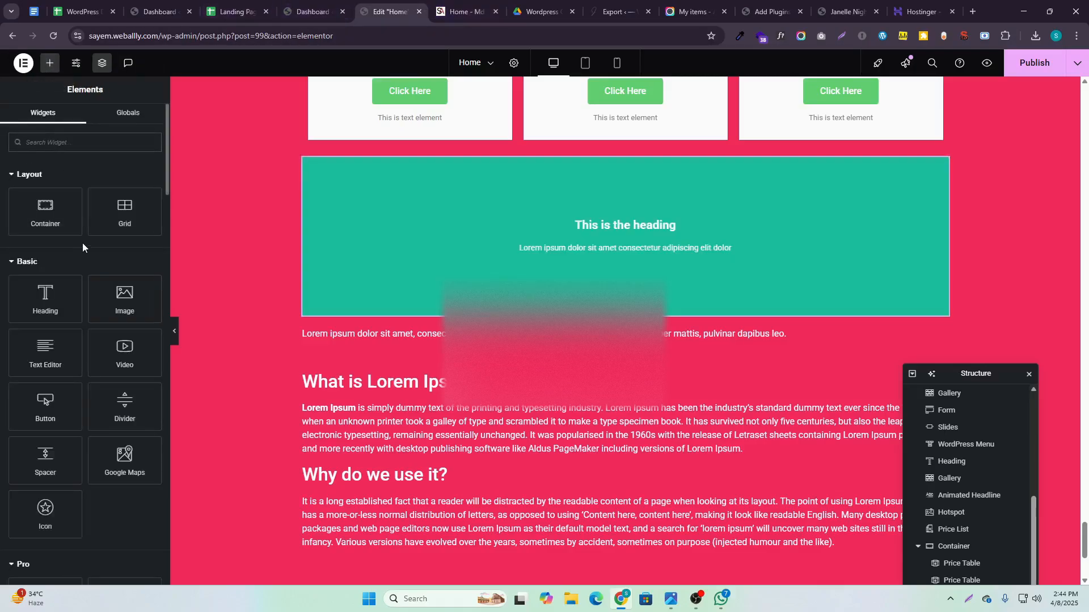
left_click(697, 603)
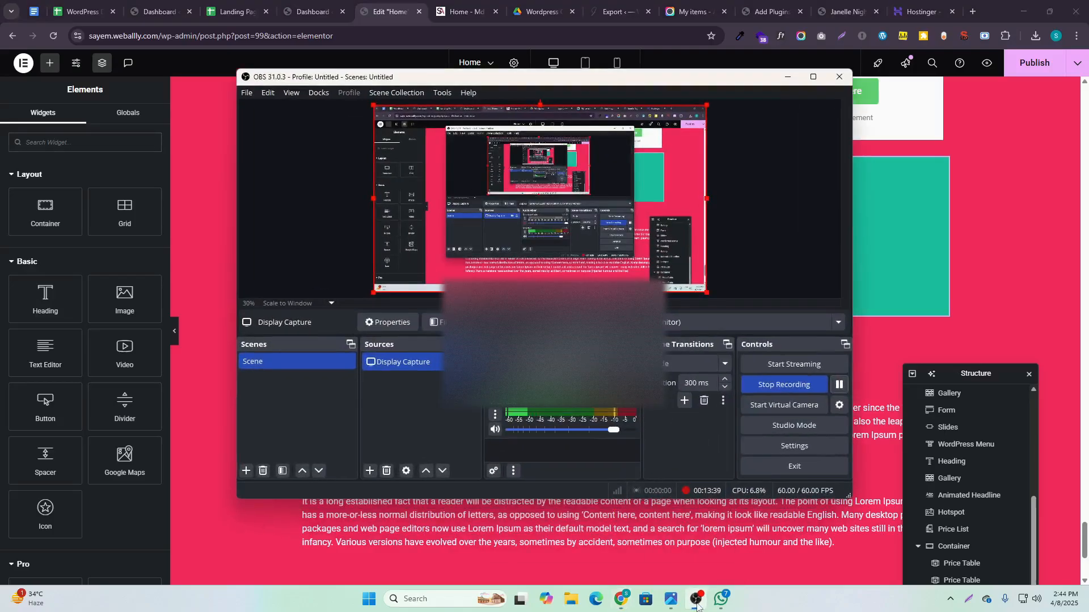
left_click(696, 603)
scroll(126, 289, "down", 10)
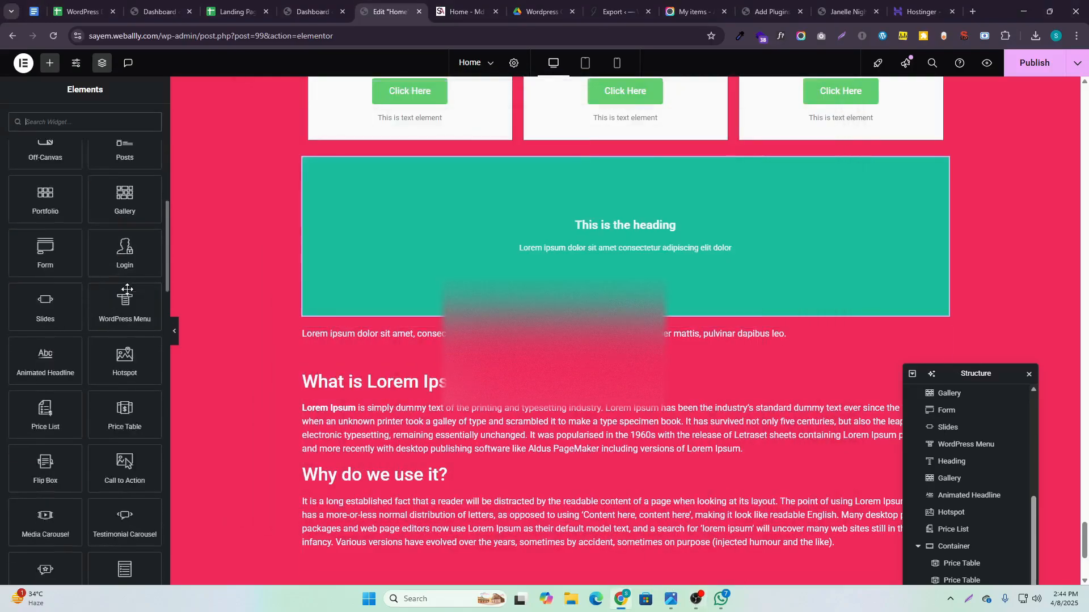
scroll(126, 289, "down", 2)
scroll(208, 341, "down", 3)
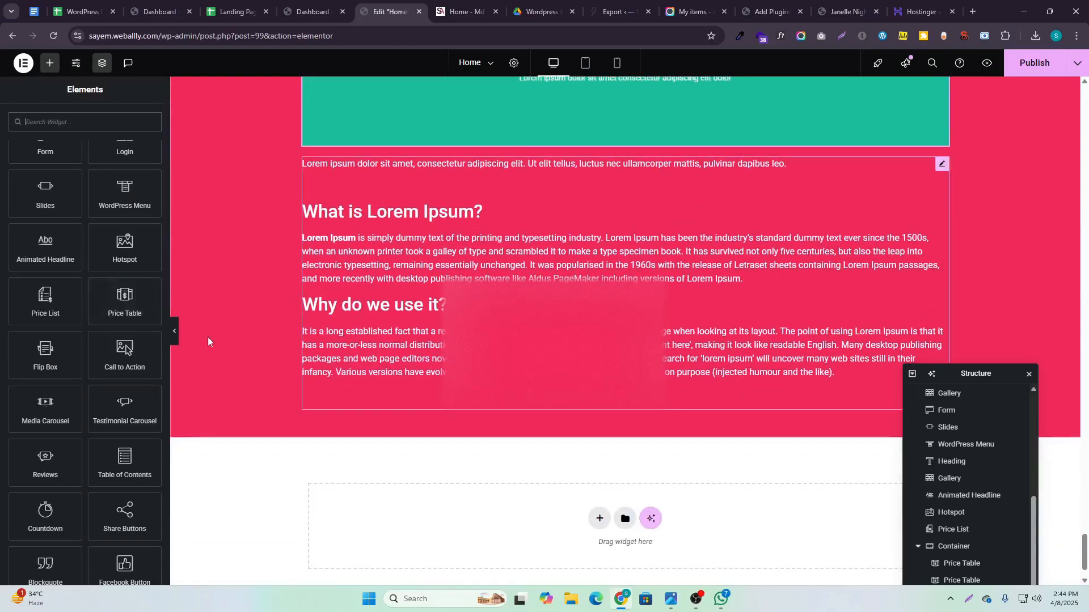
left_click_drag(117, 362, 596, 173)
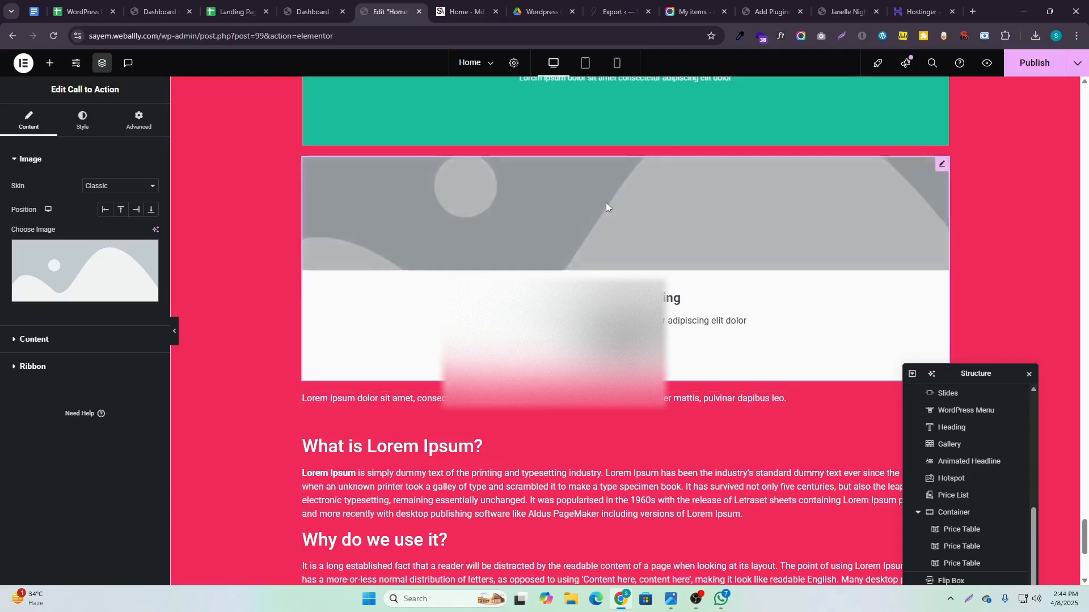
Use the night-time canal photo from the media library as the Call to Action's image
left_click(82, 283)
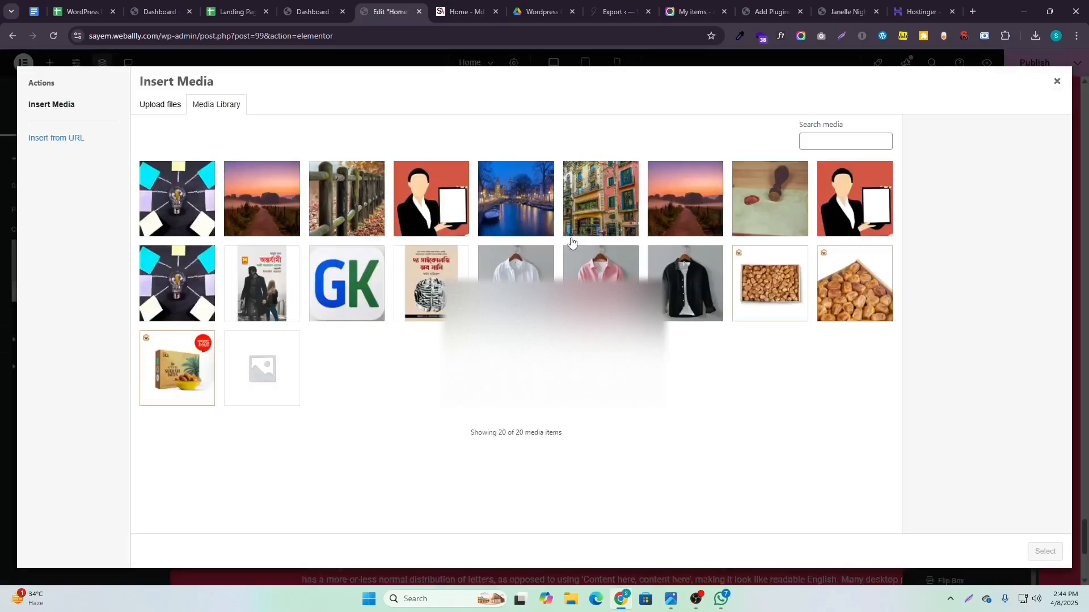
left_click(525, 208)
left_click(1045, 552)
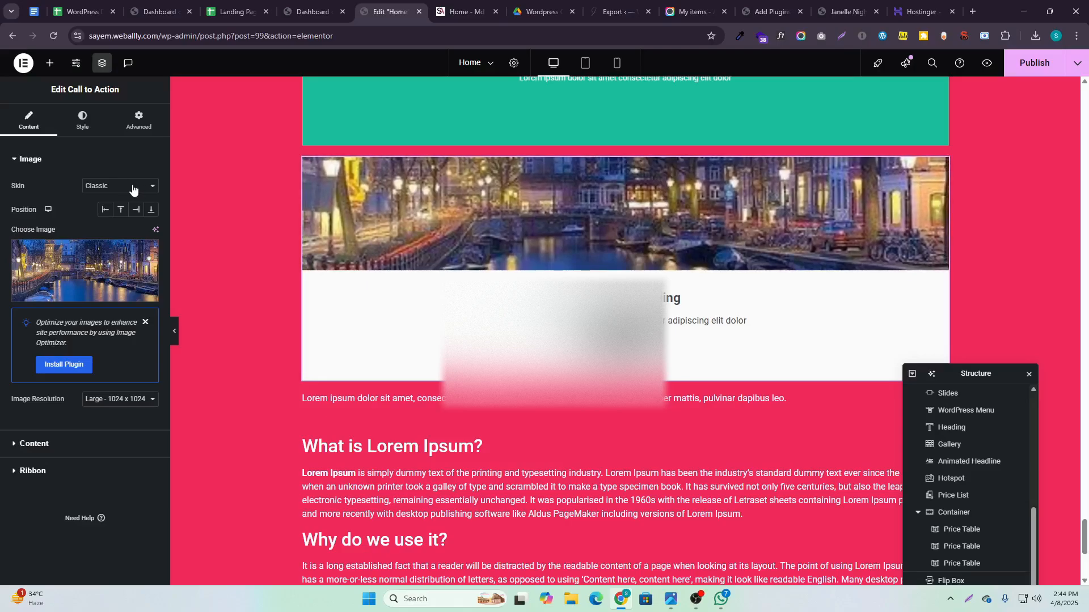
Try the Cover skin on the Call to Action and review its image, content and ribbon settings
left_click(128, 214)
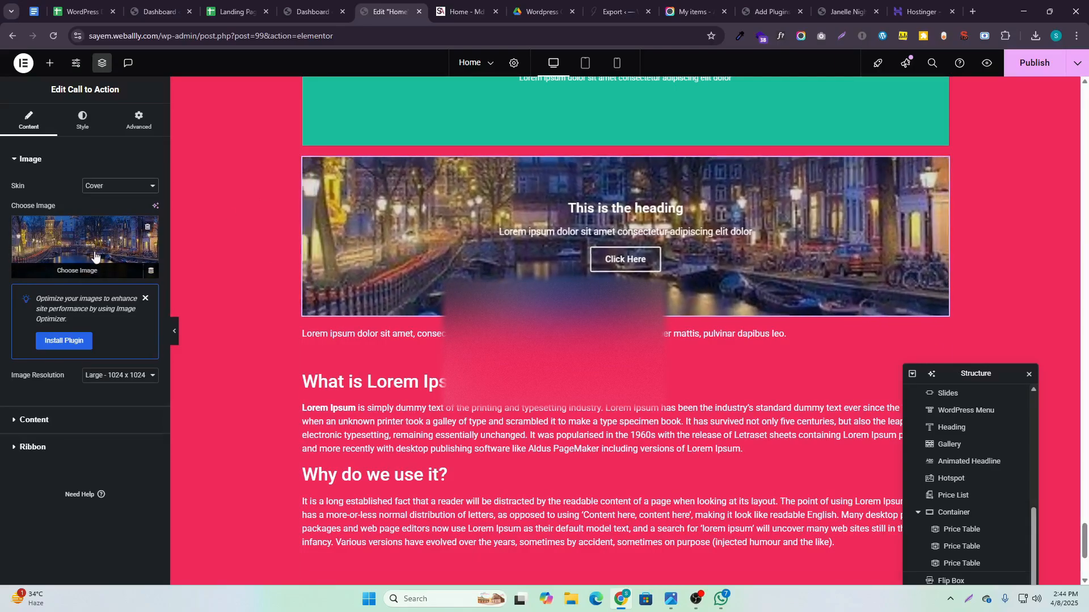
left_click(81, 265)
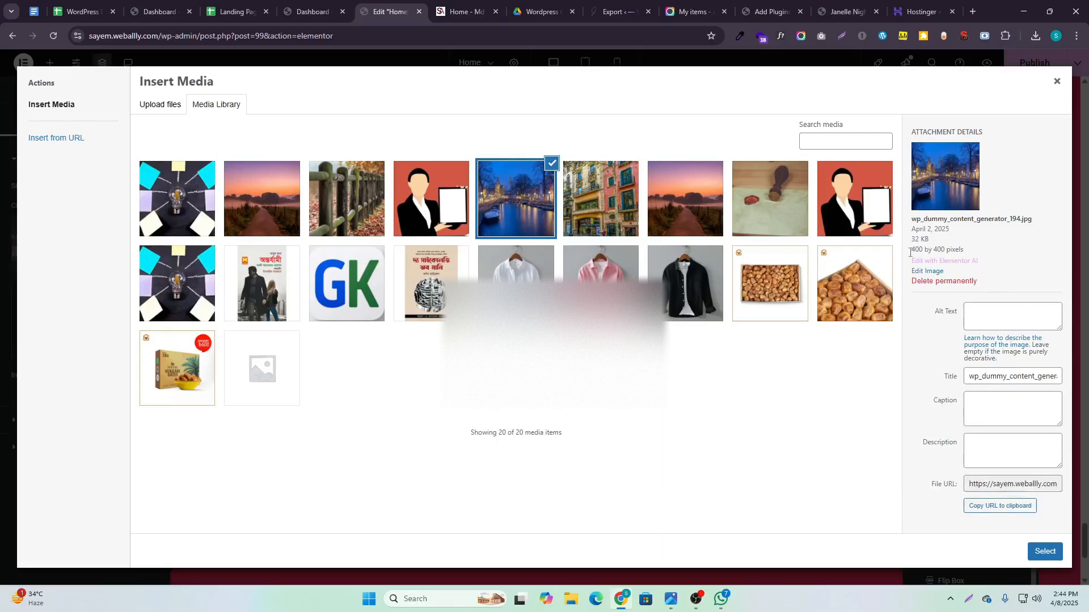
left_click(1058, 82)
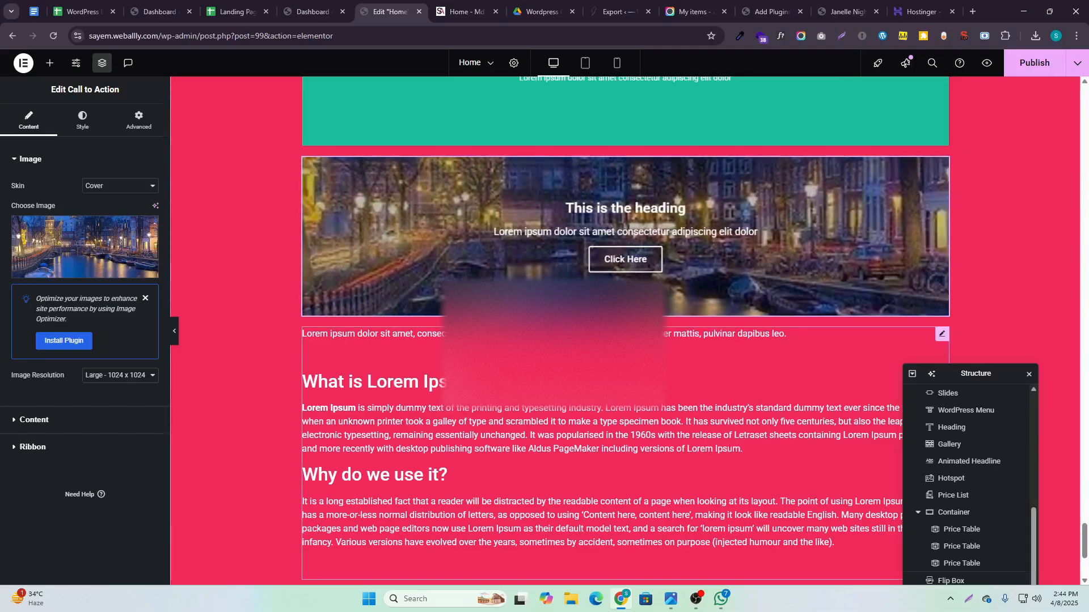
left_click(77, 423)
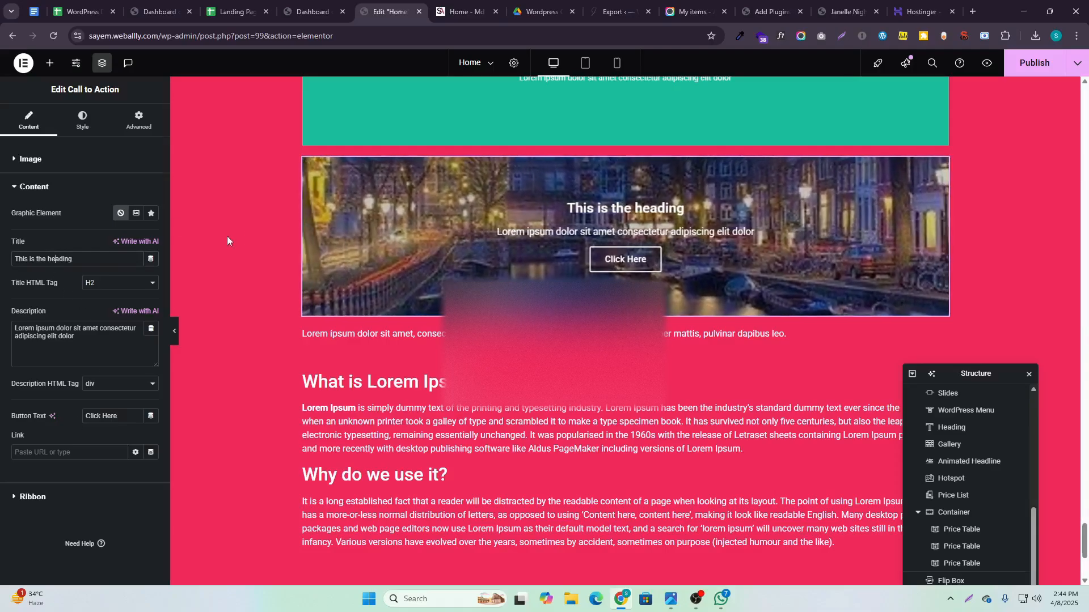
left_click(55, 259)
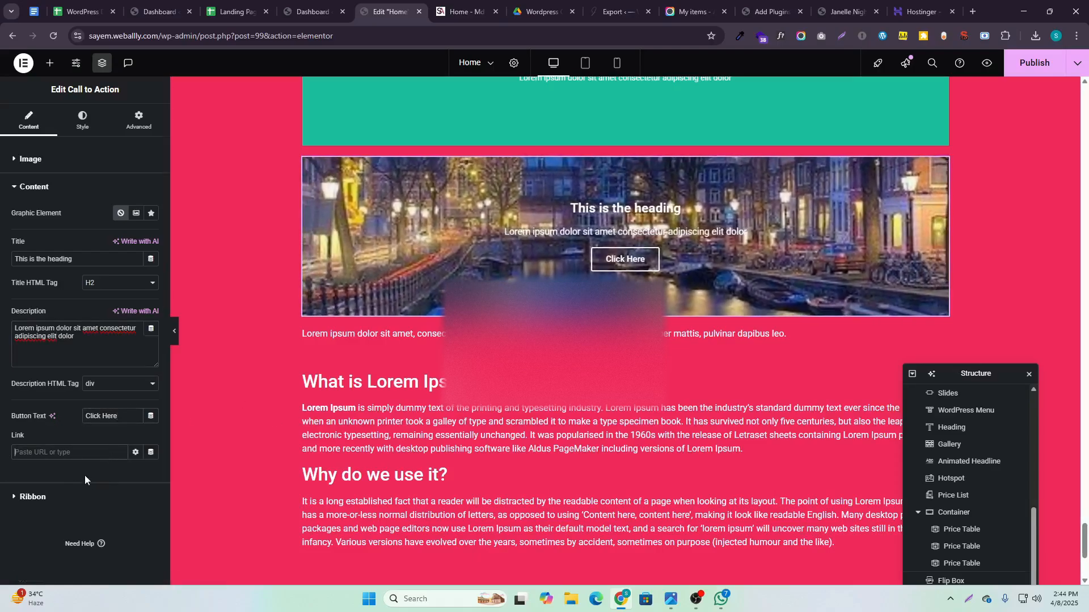
left_click(66, 492)
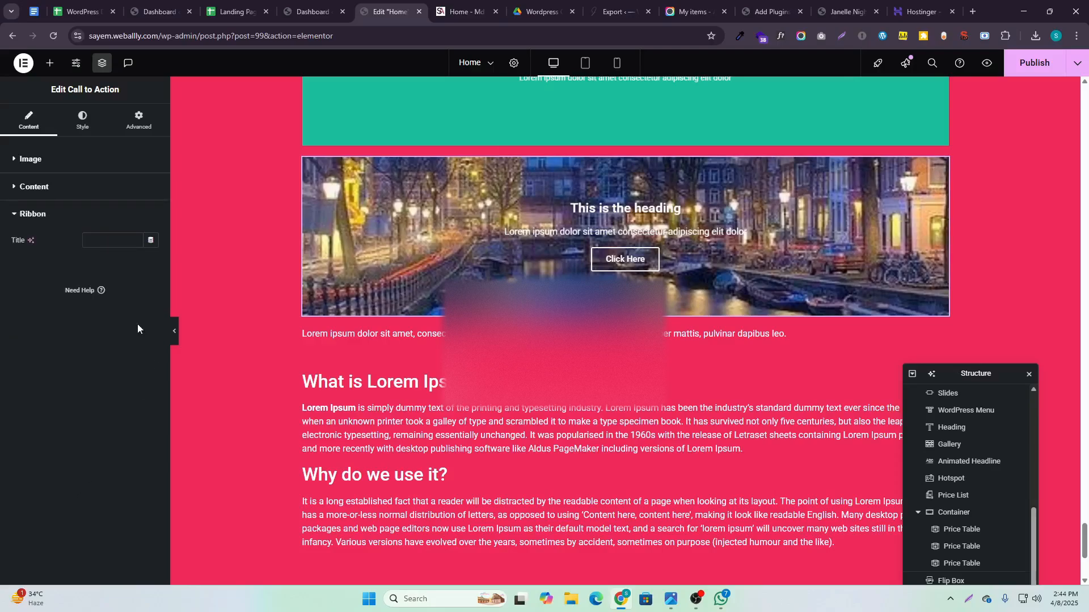
Switch the Call to Action's skin back to Classic
left_click(53, 158)
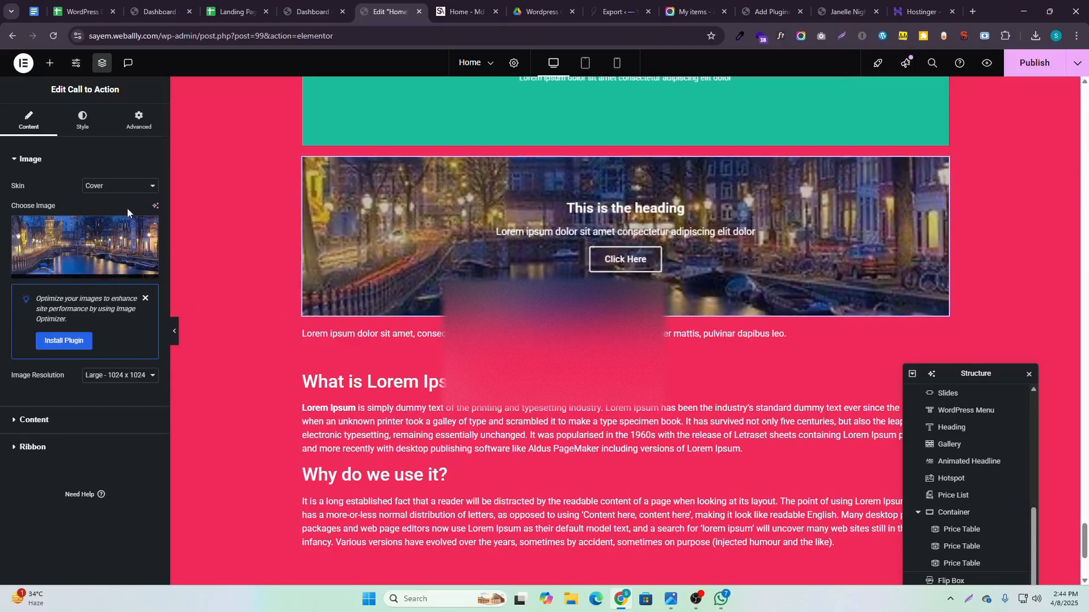
left_click(119, 187)
left_click(120, 200)
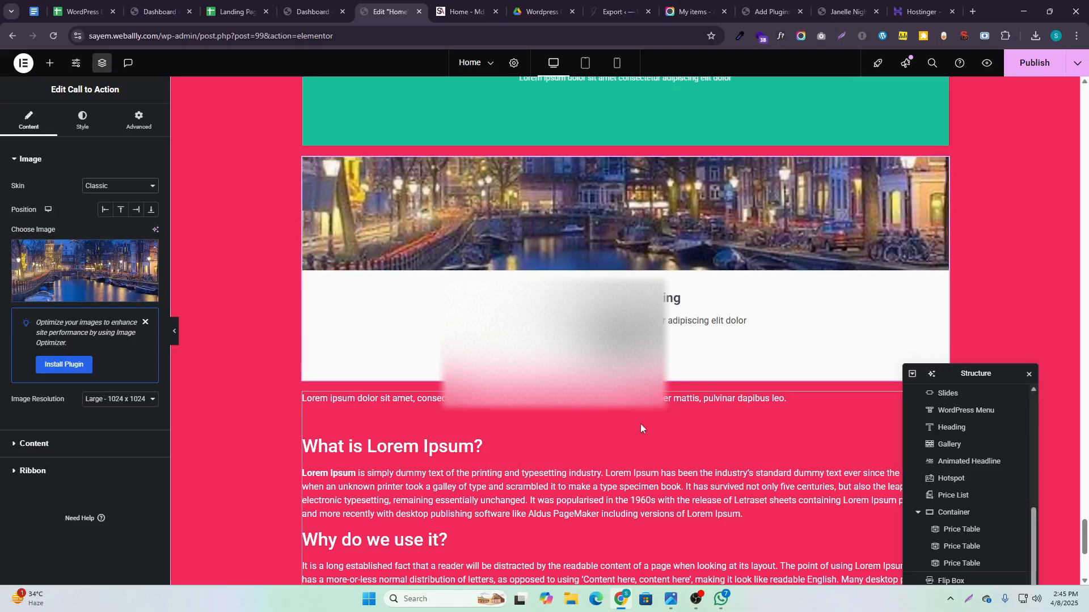
Add a Media Carousel widget directly below the Call to Action
left_click(43, 66)
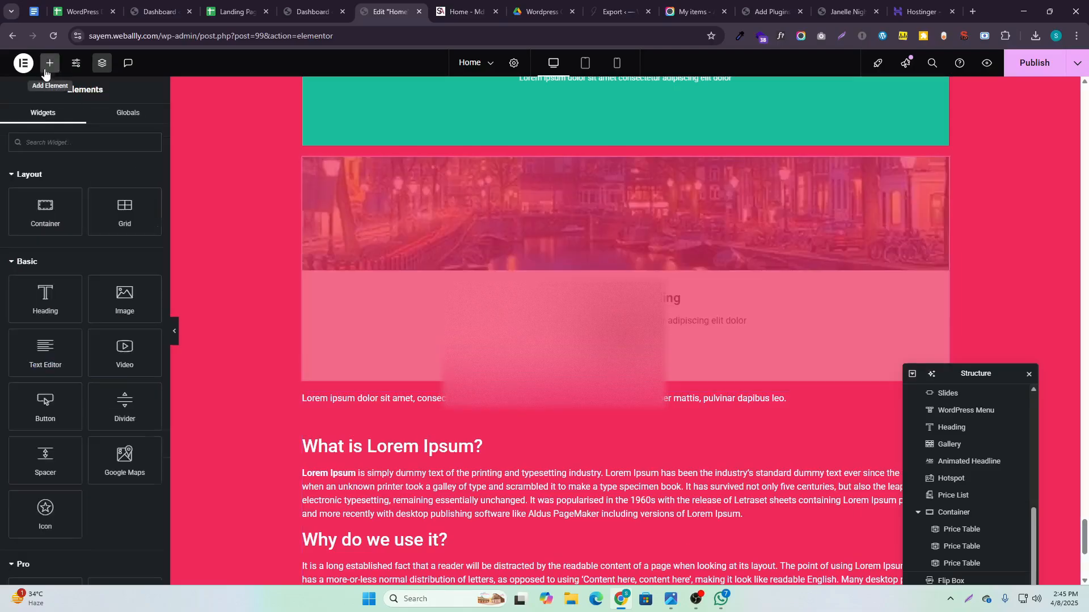
scroll(60, 400, "down", 10)
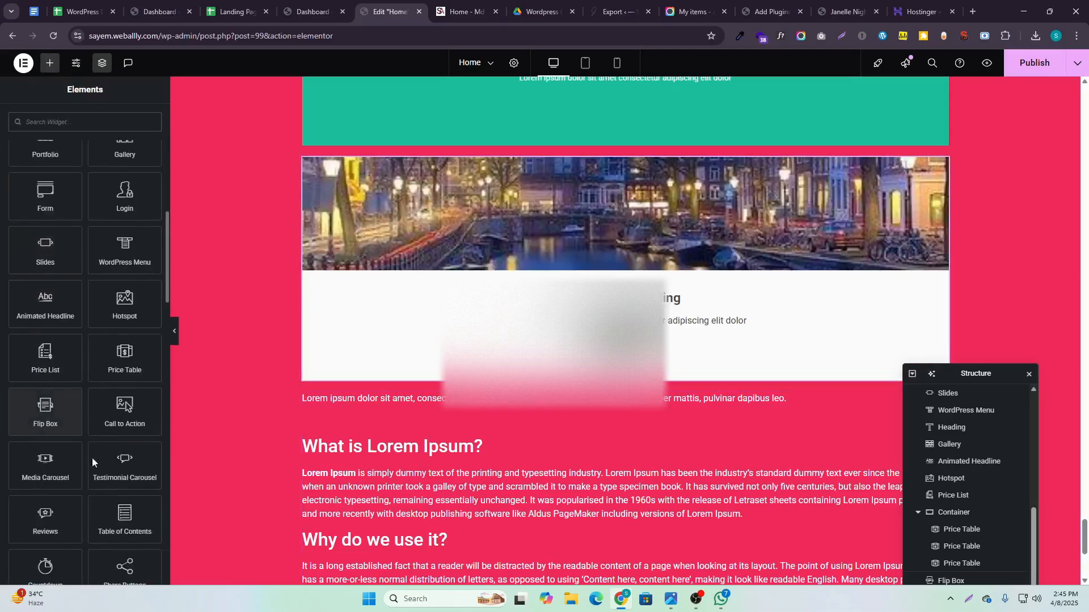
scroll(370, 403, "down", 2)
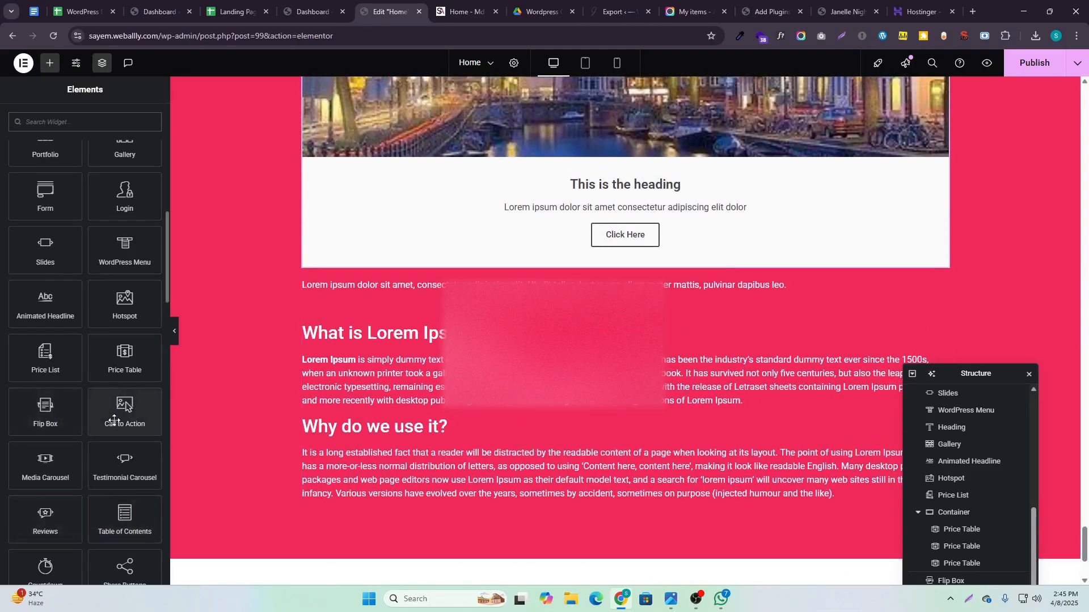
left_click_drag(46, 478, 607, 271)
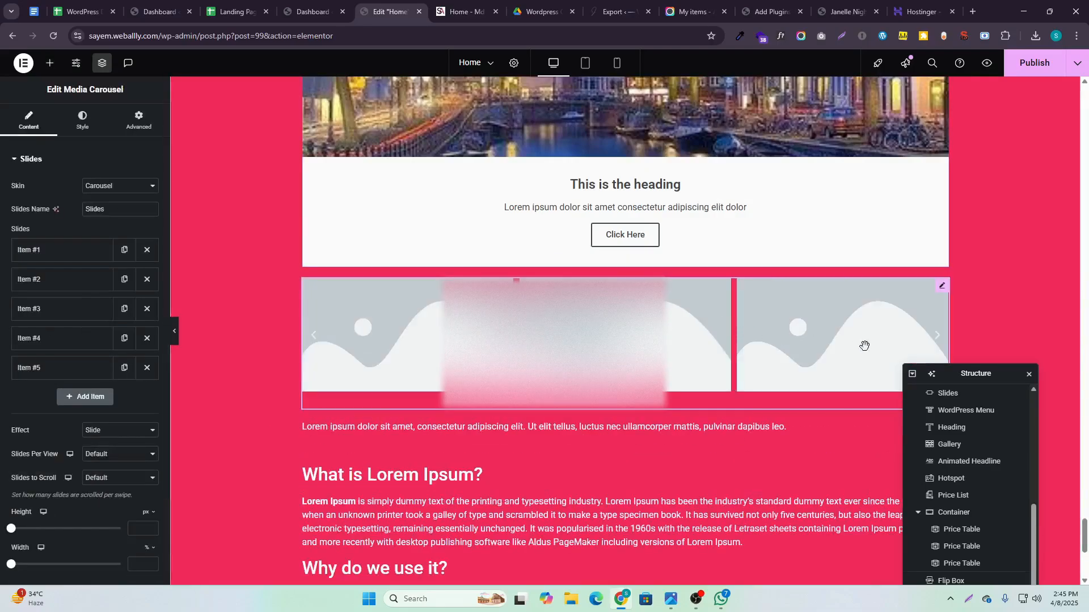
Set the light bulb photo from the media library as the image of the carousel's Item #1
left_click(67, 251)
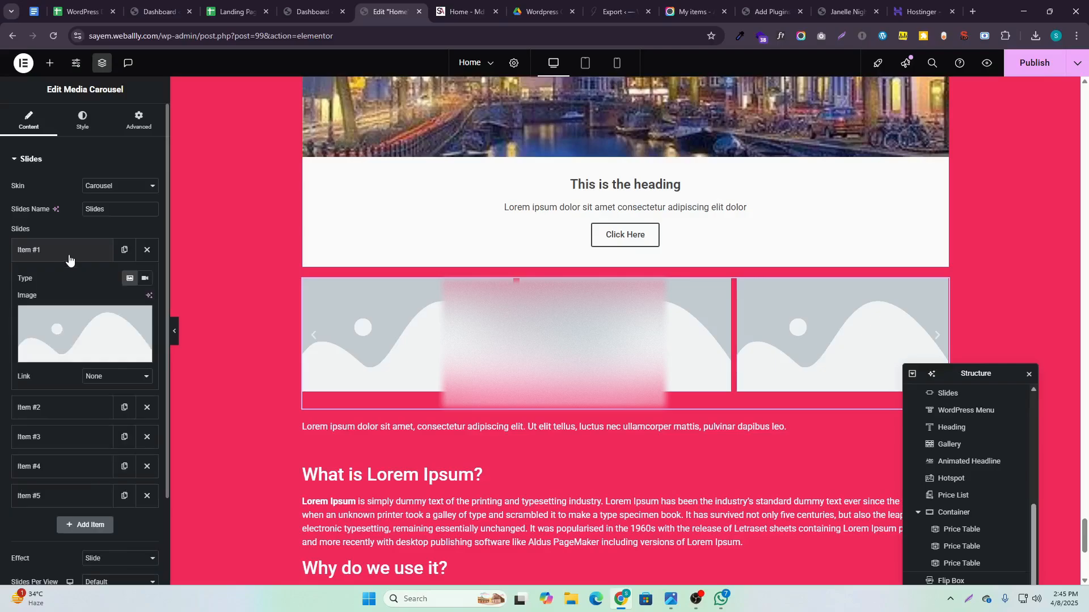
left_click(77, 330)
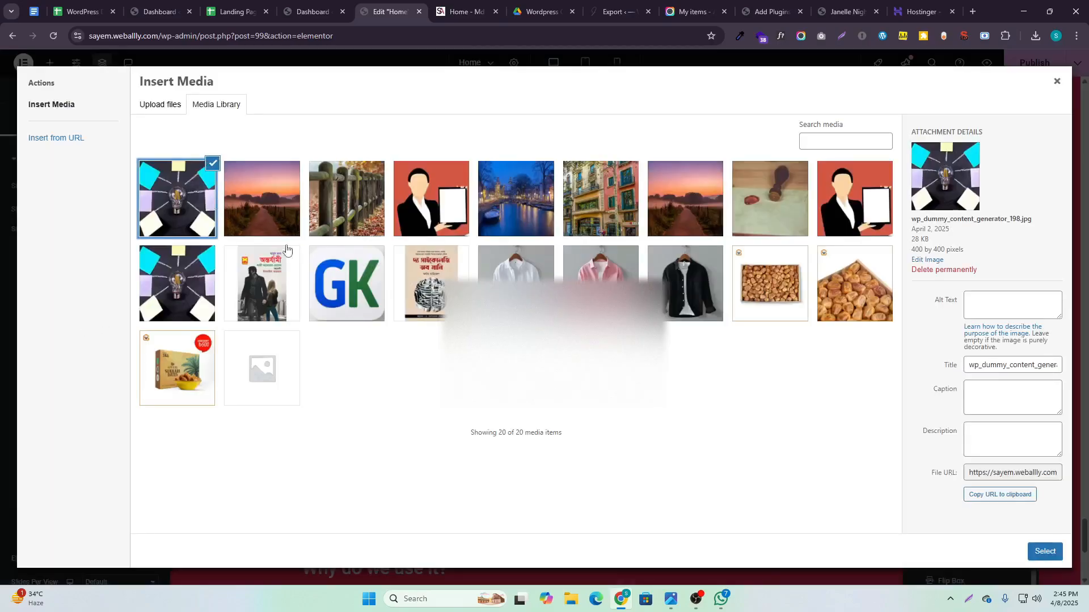
left_click(1045, 551)
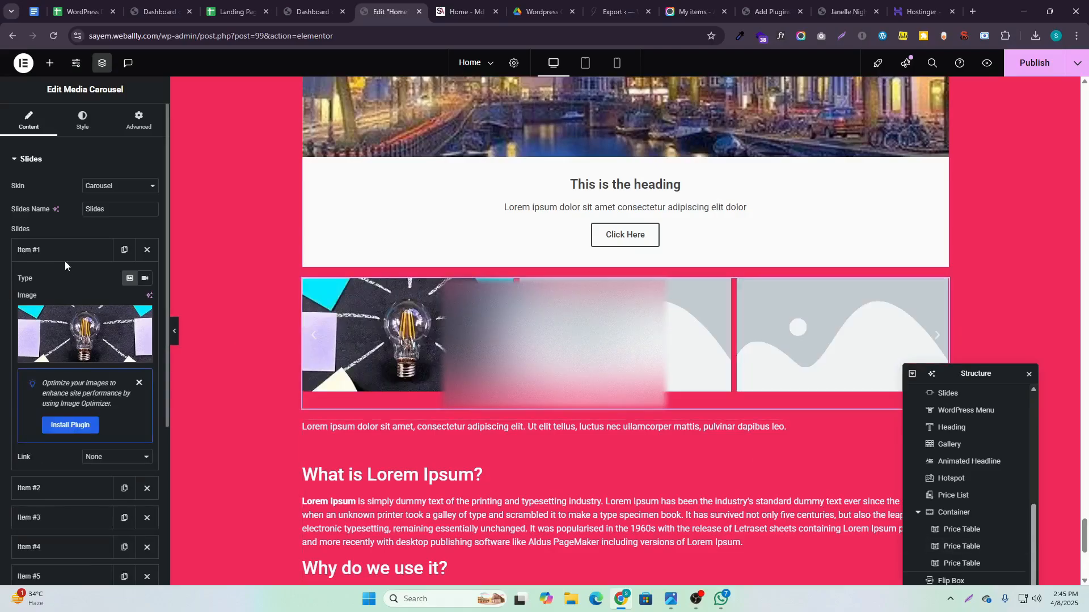
left_click(65, 259)
Set the wooden fence photo from the media library as the image of the carousel's Item #2
left_click(65, 280)
left_click(75, 361)
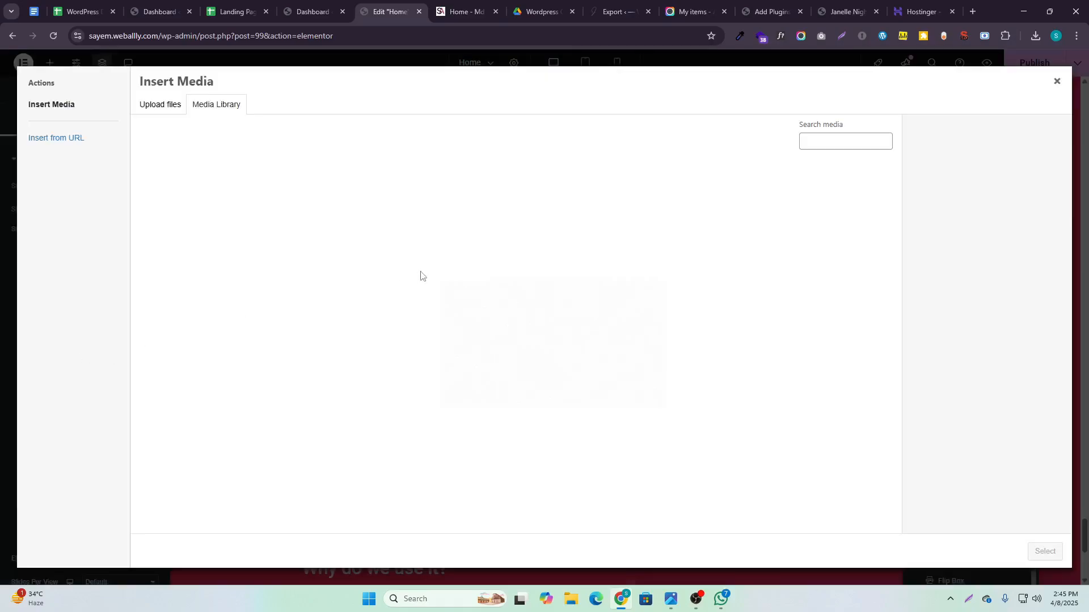
left_click(348, 197)
left_click(1046, 551)
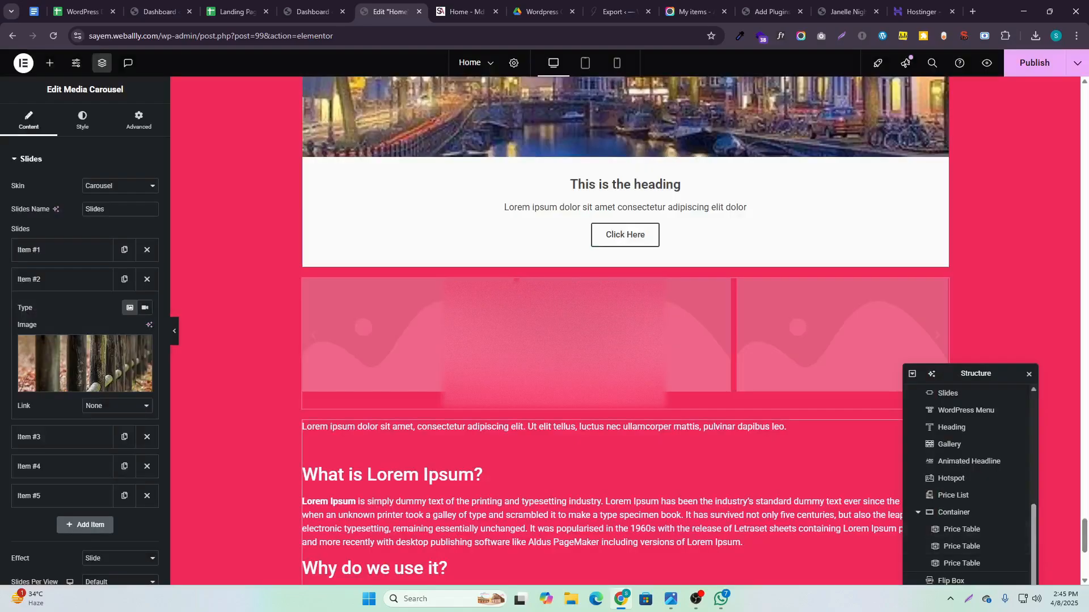
left_click(62, 279)
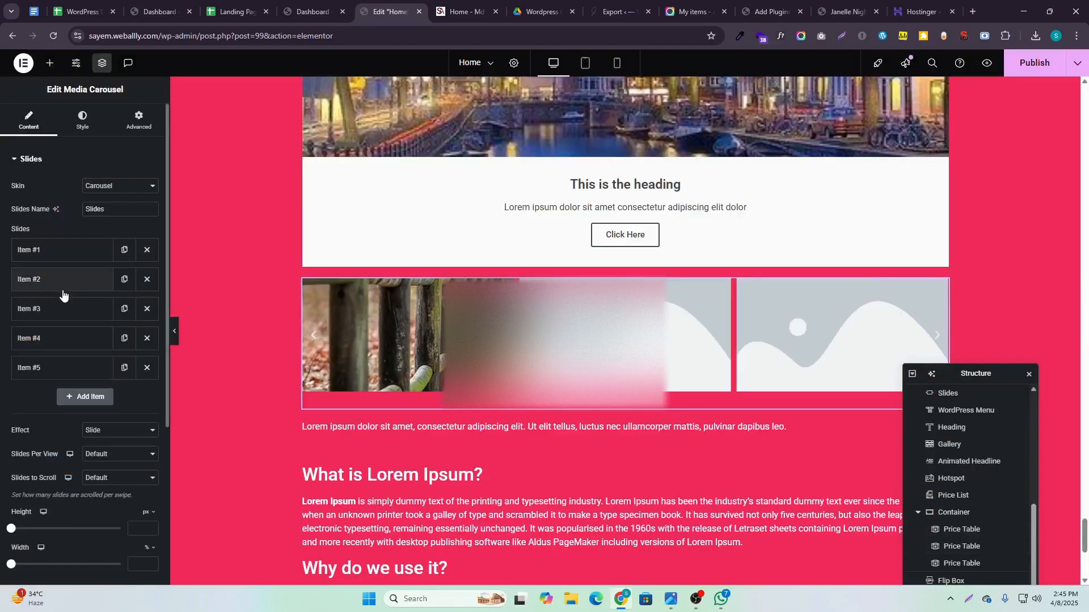
Set the illustrated businessperson holding a white board as the image of the carousel's Item #3
left_click(66, 309)
left_click(74, 376)
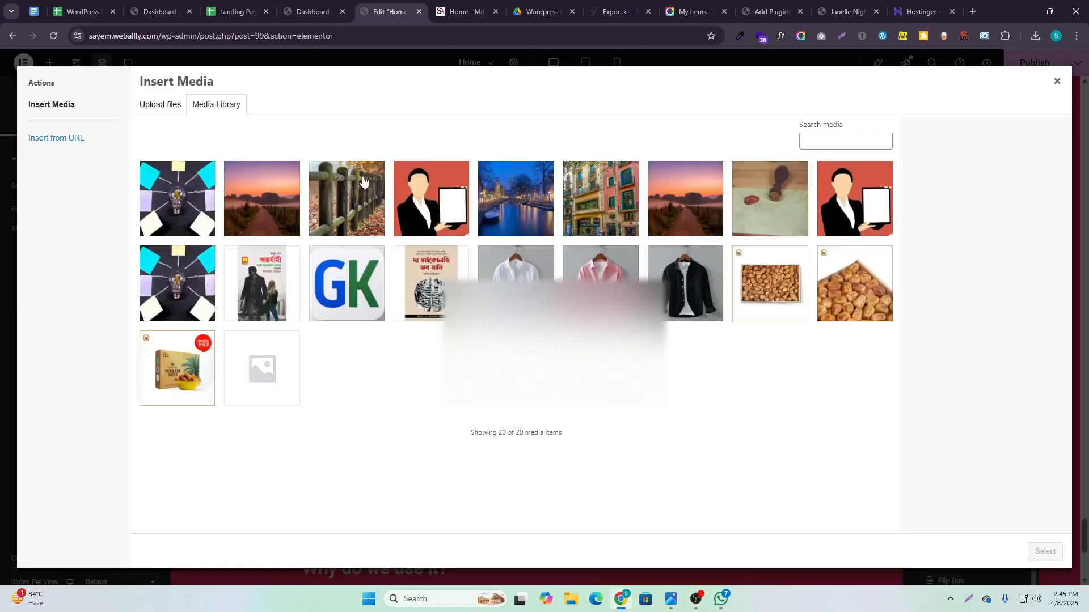
left_click(438, 197)
left_click(1045, 552)
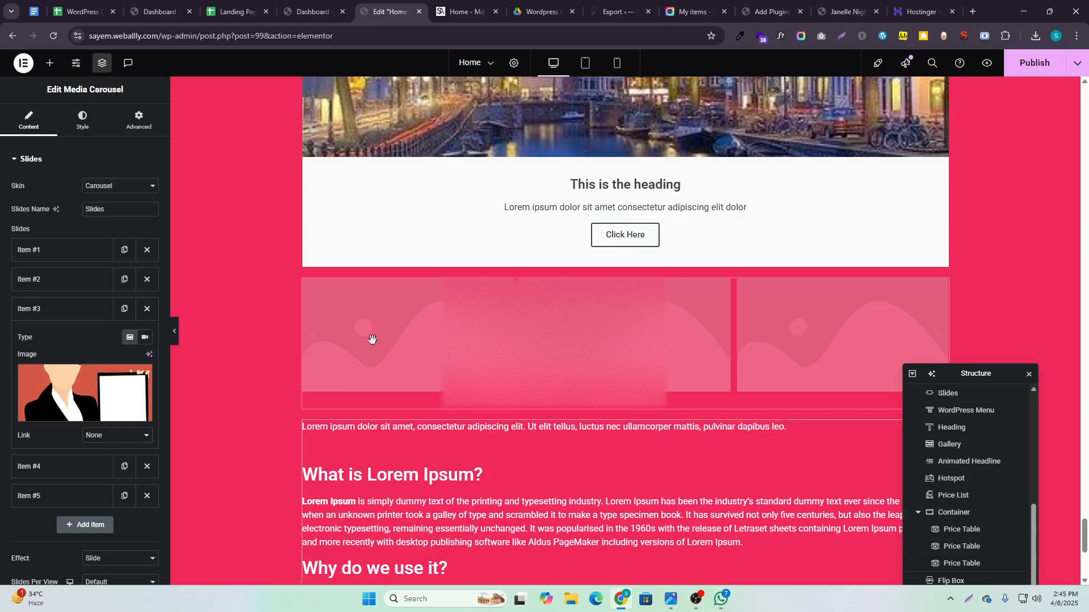
left_click(110, 309)
Set the sunset path photo wp_dummy_content_generator_188.jpg as the image of the carousel's Item #4
left_click(74, 346)
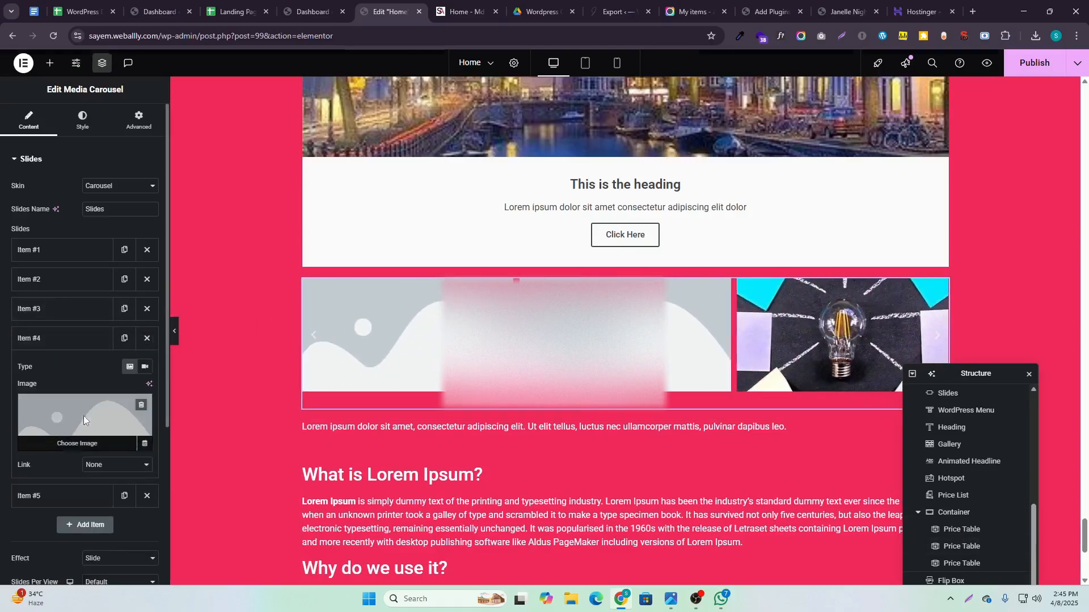
left_click(83, 416)
left_click(713, 195)
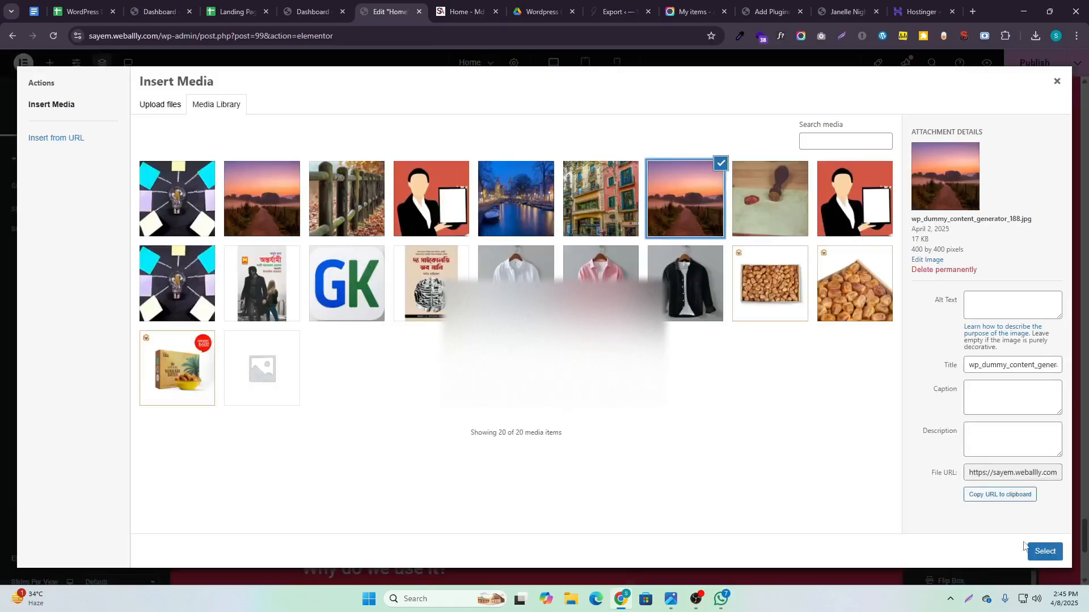
left_click(1045, 552)
Set the link type of the carousel's Item #1 to Custom URL
scroll(1077, 279, "down", 2)
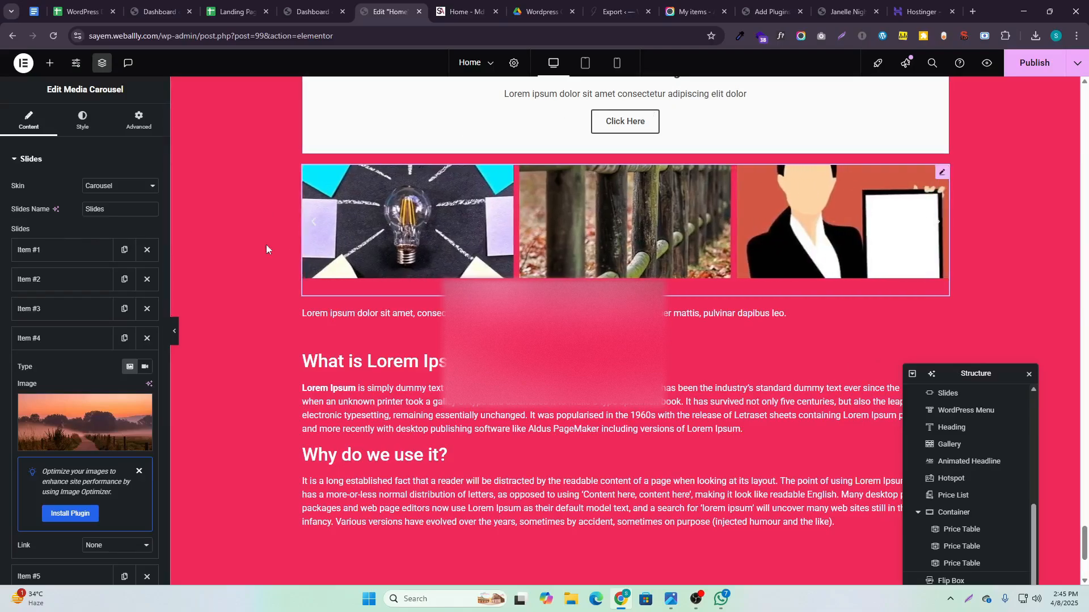
scroll(85, 211, "down", 1)
left_click(44, 195)
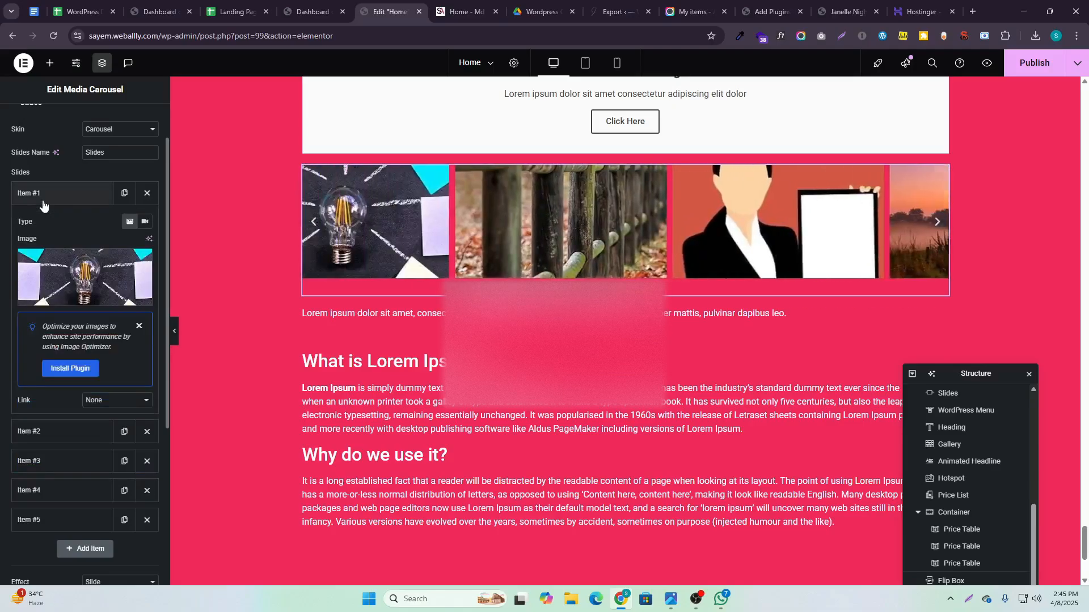
left_click(111, 402)
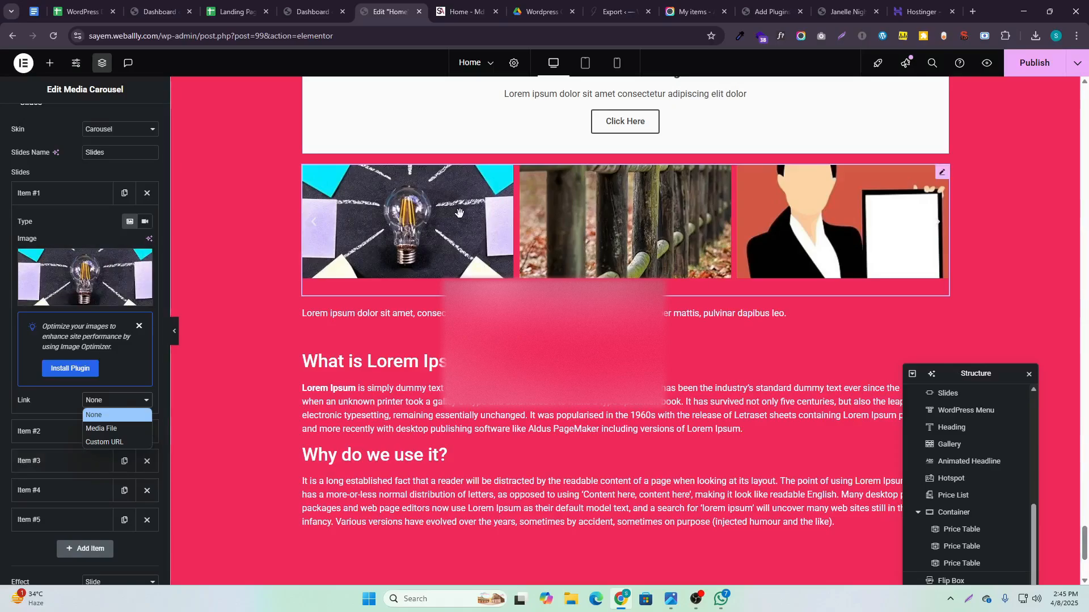
left_click(105, 443)
left_click(116, 403)
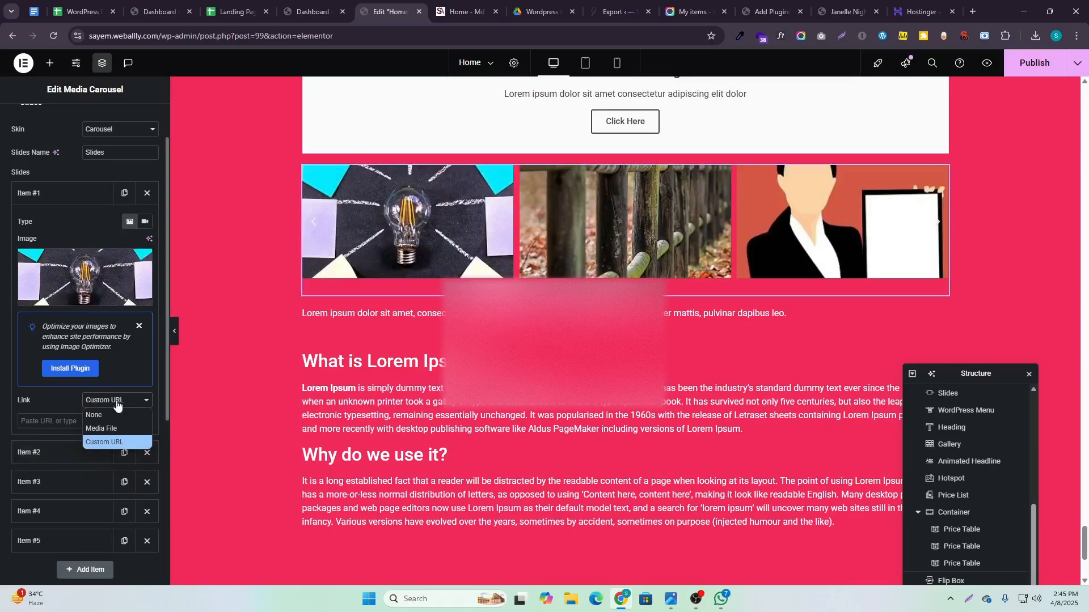
left_click(99, 416)
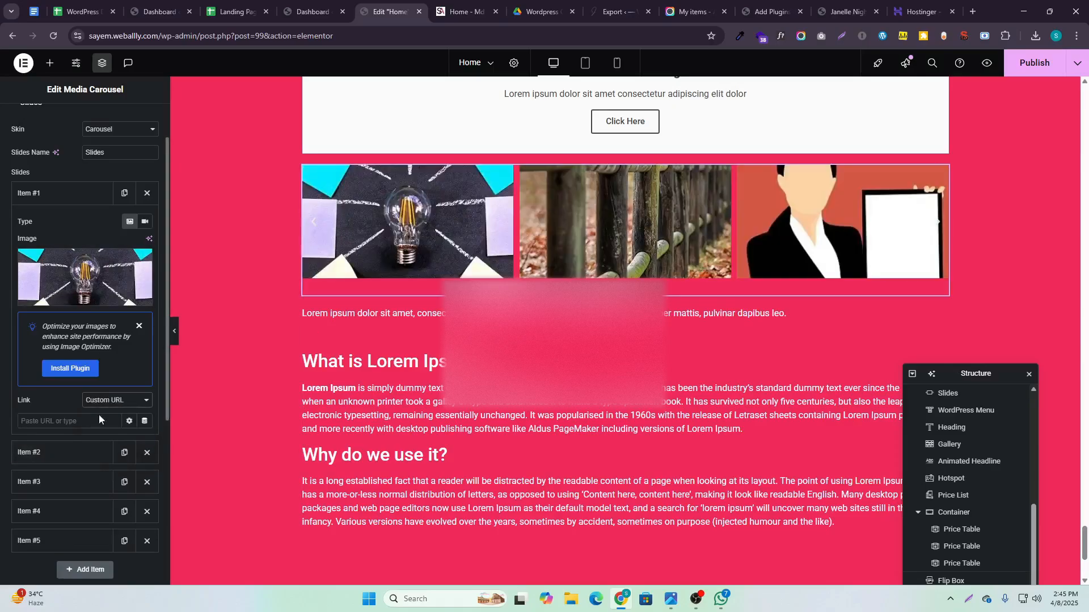
Copy the portfolio website's address from its open page, enter it as Item #1's link URL, and publish the page
left_click(469, 3)
left_click(185, 36)
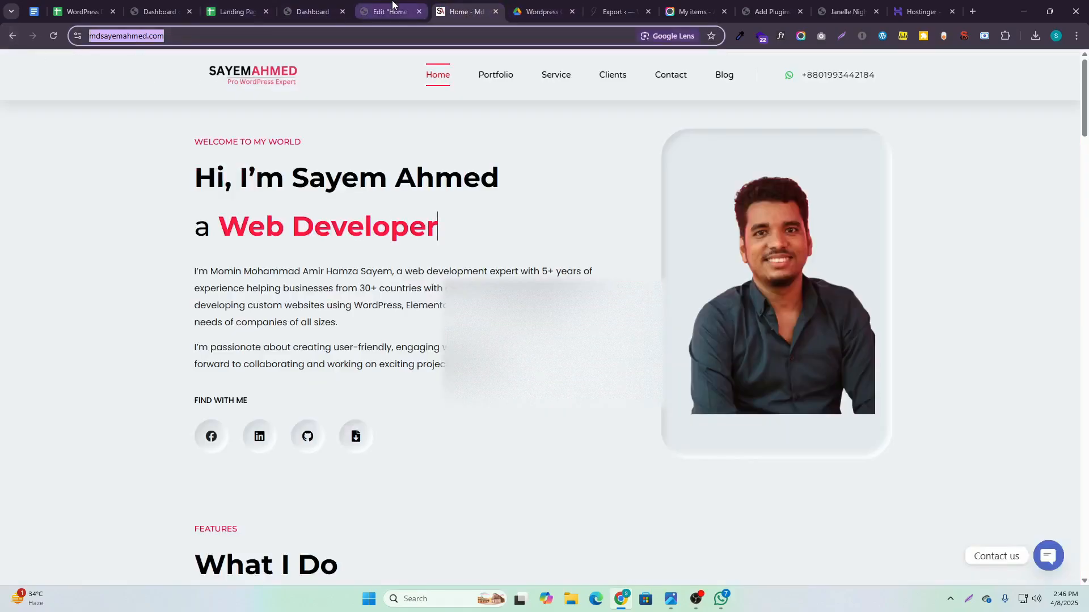
left_click(392, 4)
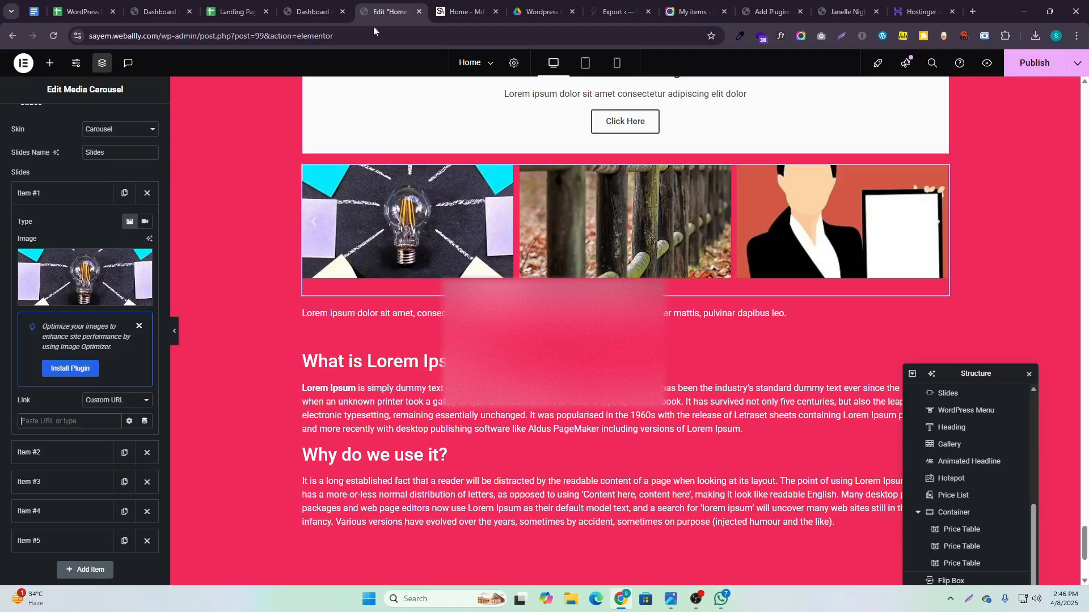
left_click(55, 421)
type("https://mdsayemahmed.com/")
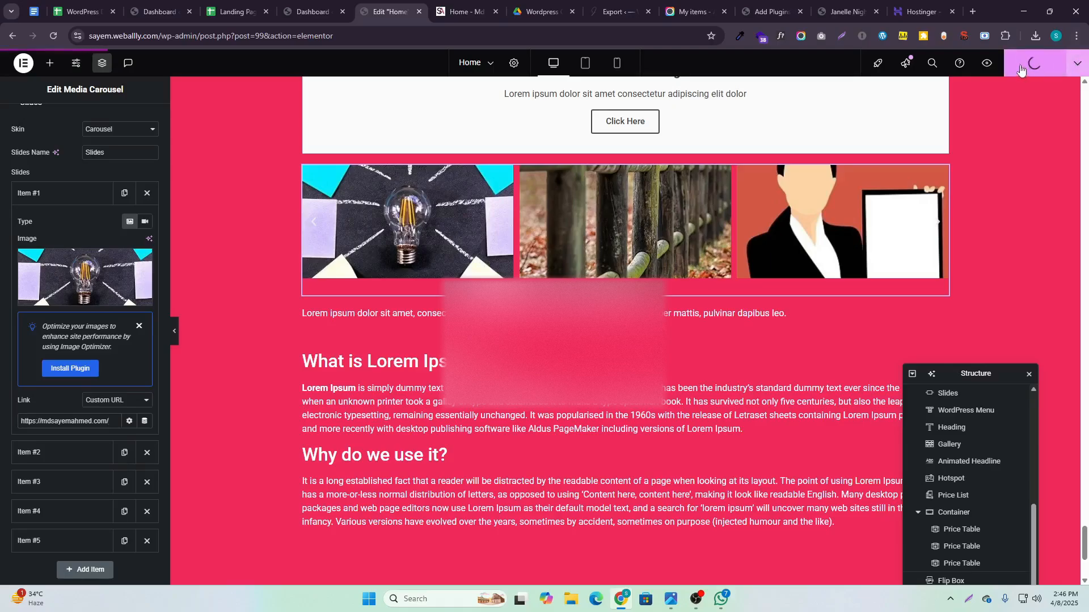
Open the Home page preview and look through its sections for the media carousel
left_click(986, 65)
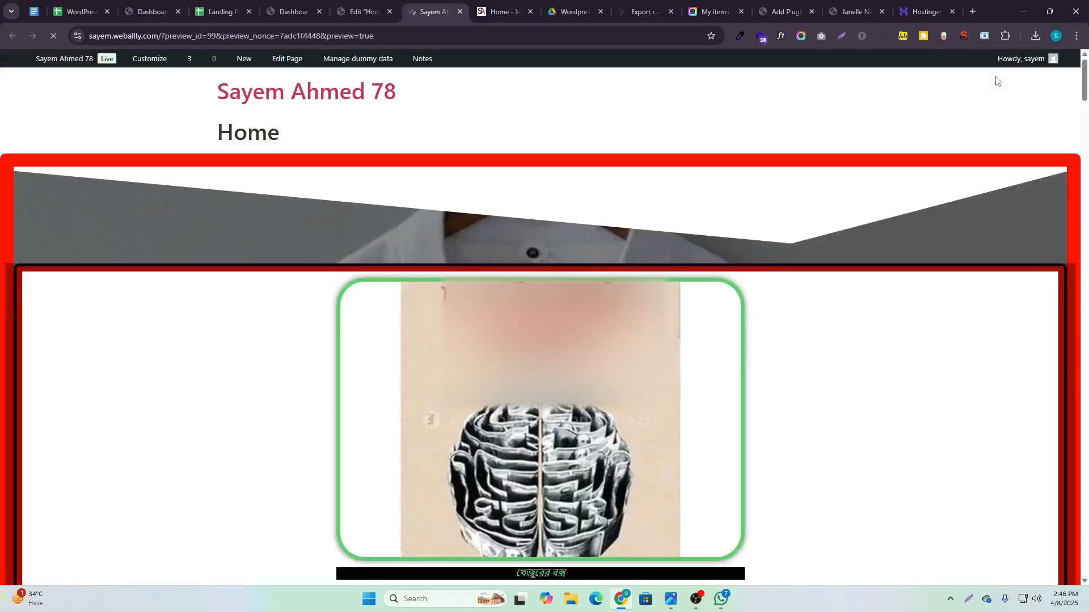
scroll(999, 101, "down", 15)
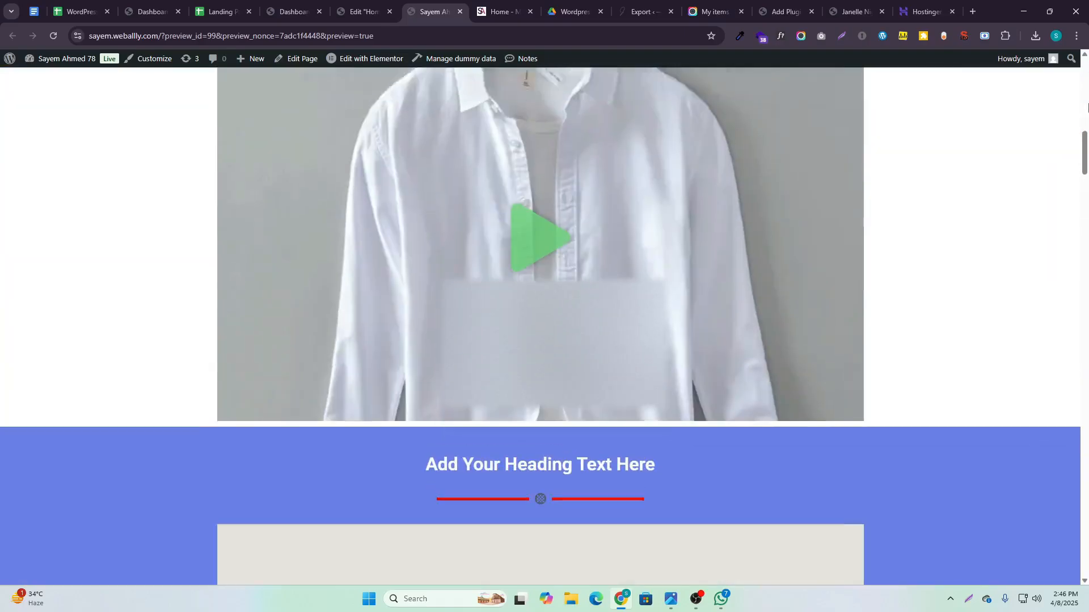
scroll(1087, 107, "up", 8)
left_click_drag(1084, 140, 1086, 396)
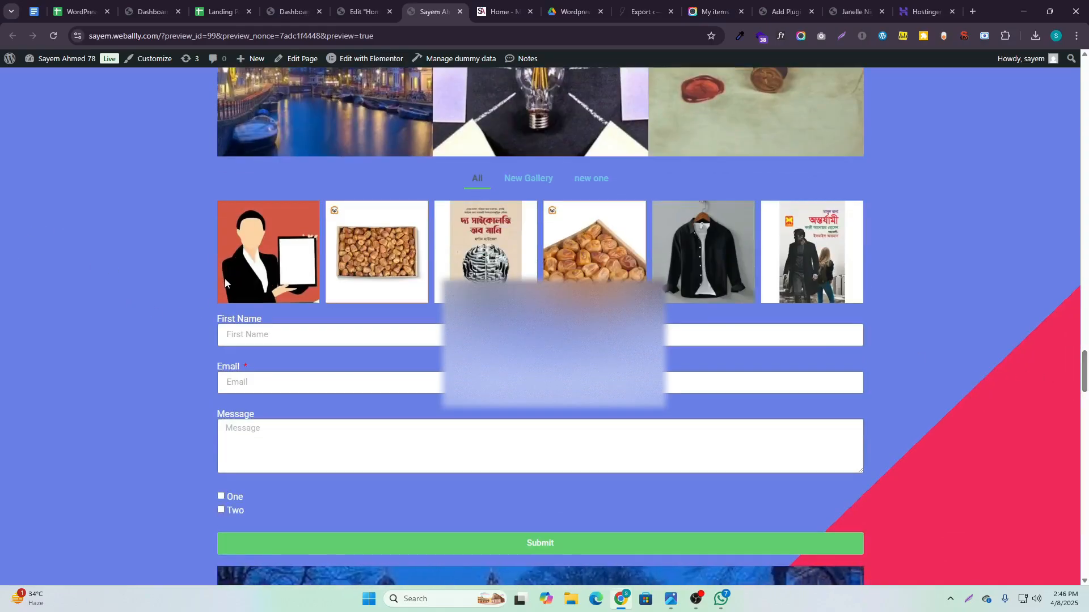
scroll(281, 248, "up", 5)
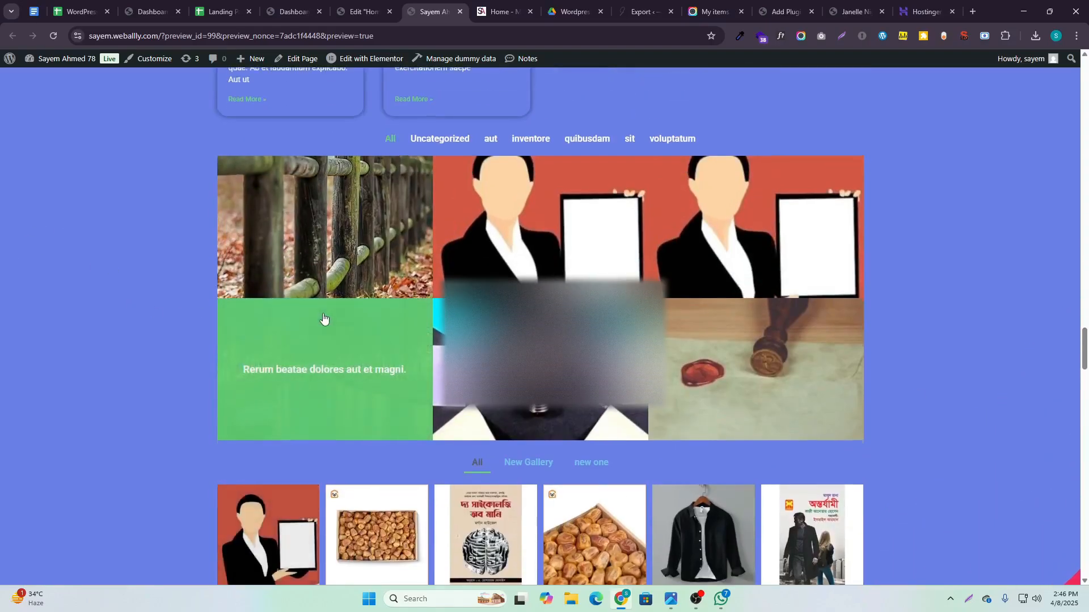
scroll(296, 307, "up", 2)
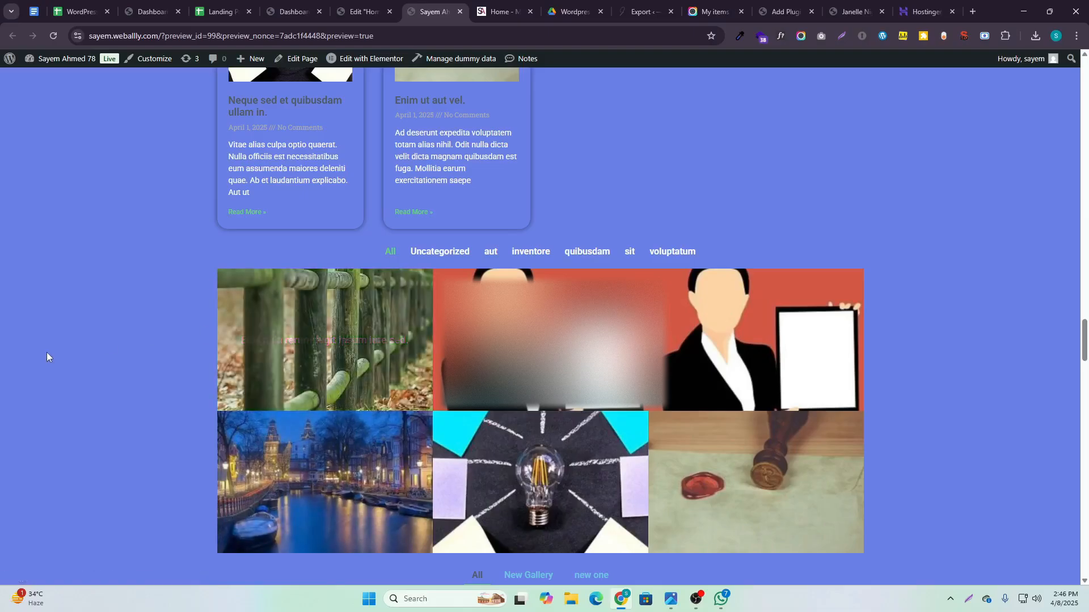
scroll(303, 274, "up", 12)
scroll(303, 274, "down", 5)
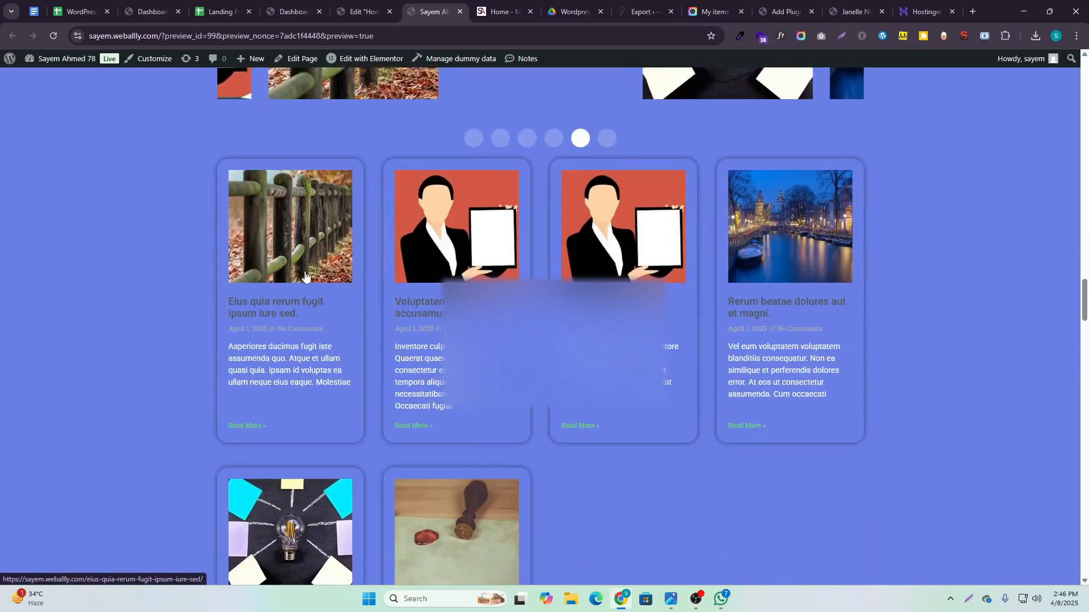
scroll(316, 262, "up", 12)
scroll(292, 273, "up", 6)
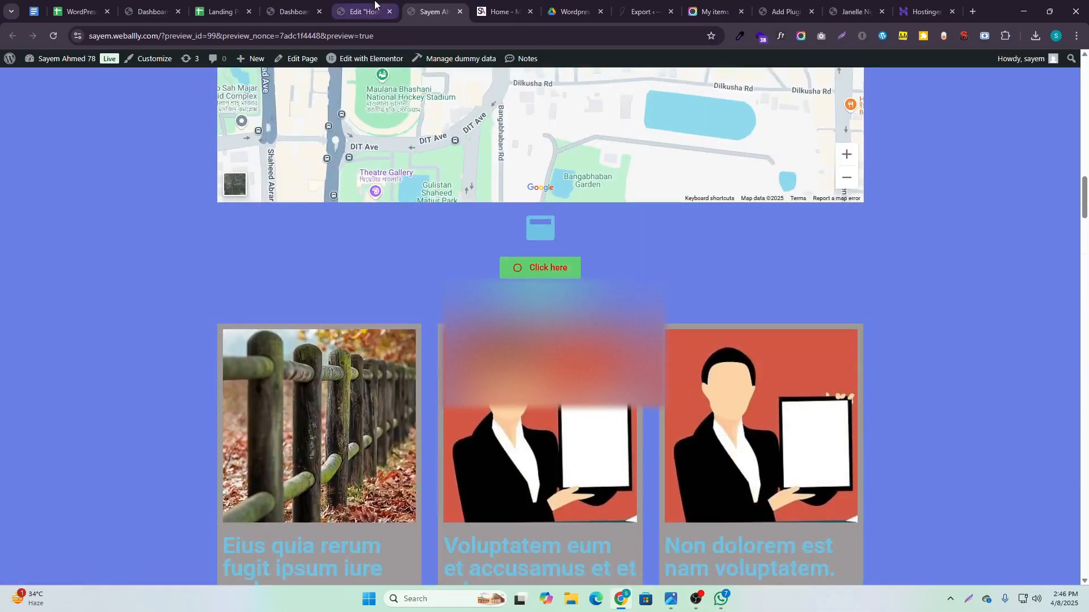
Check the carousel's position in the editor and find it below the Call to Action in the page preview
left_click(363, 11)
scroll(587, 233, "down", 3)
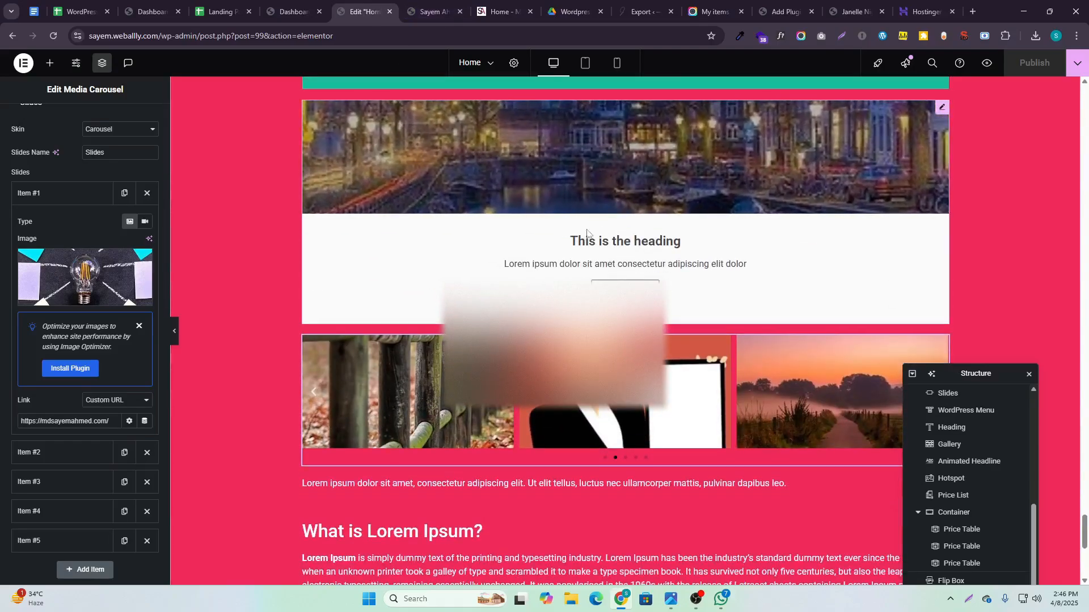
scroll(587, 232, "down", 3)
left_click(433, 11)
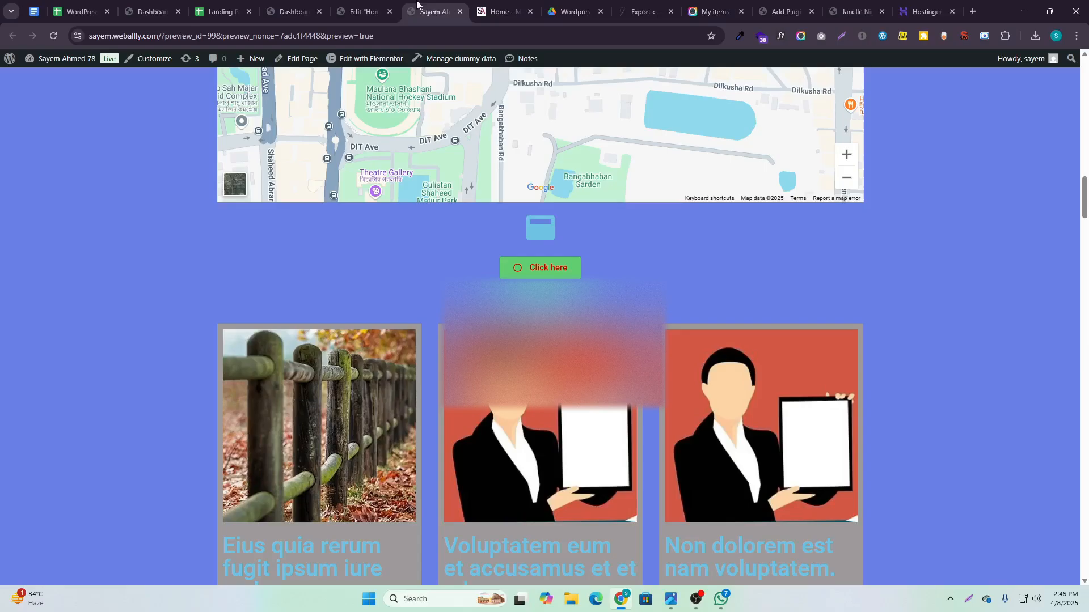
scroll(539, 329, "down", 7)
scroll(539, 329, "down", 20)
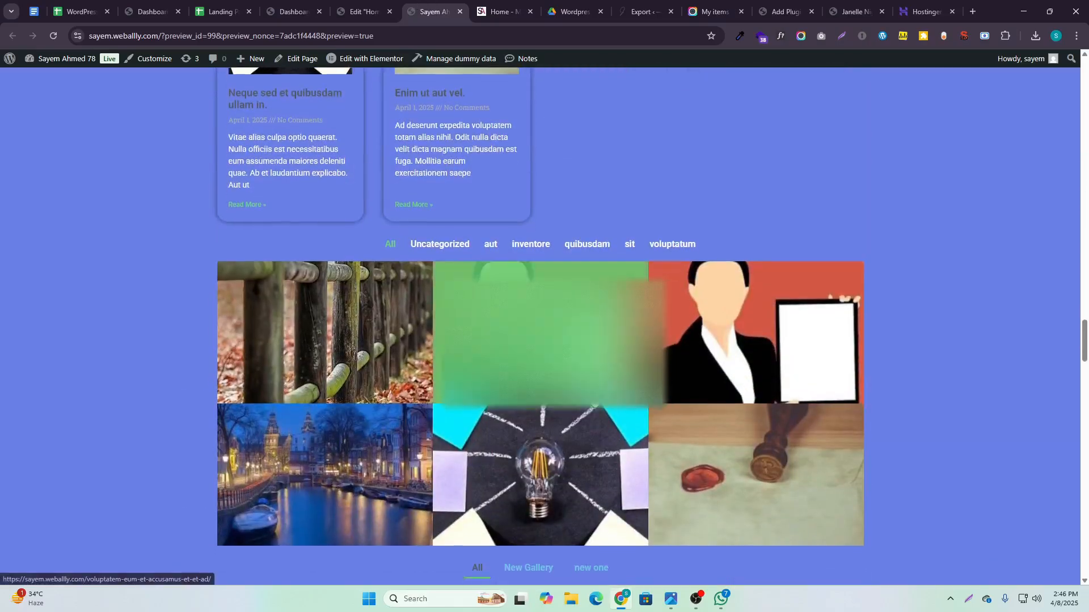
scroll(538, 329, "down", 20)
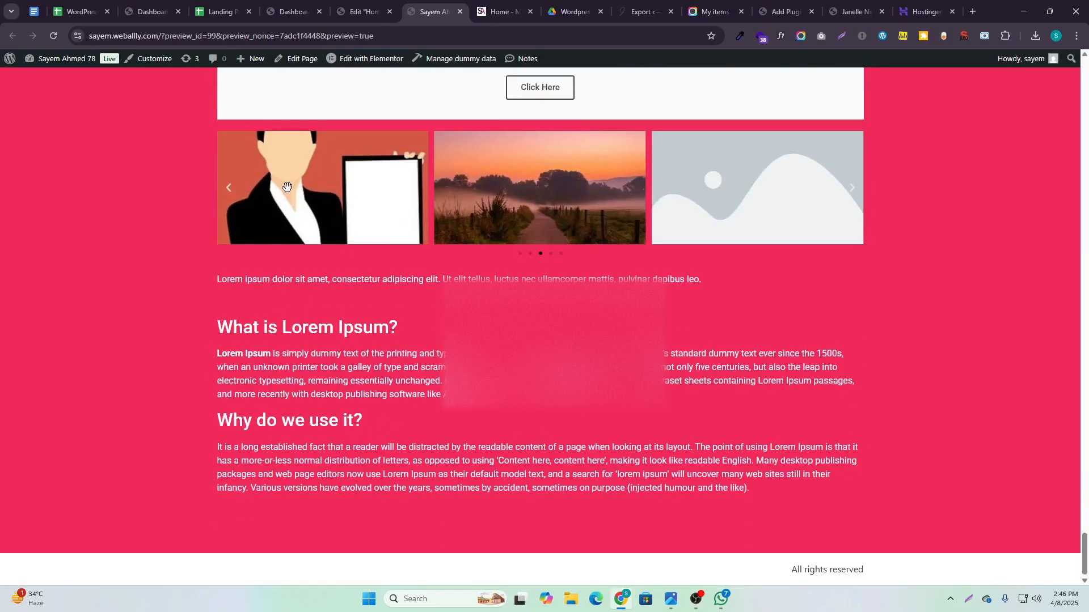
Move the previewed carousel back to the light bulb slide, test its link, and return to the editor
left_click(230, 188)
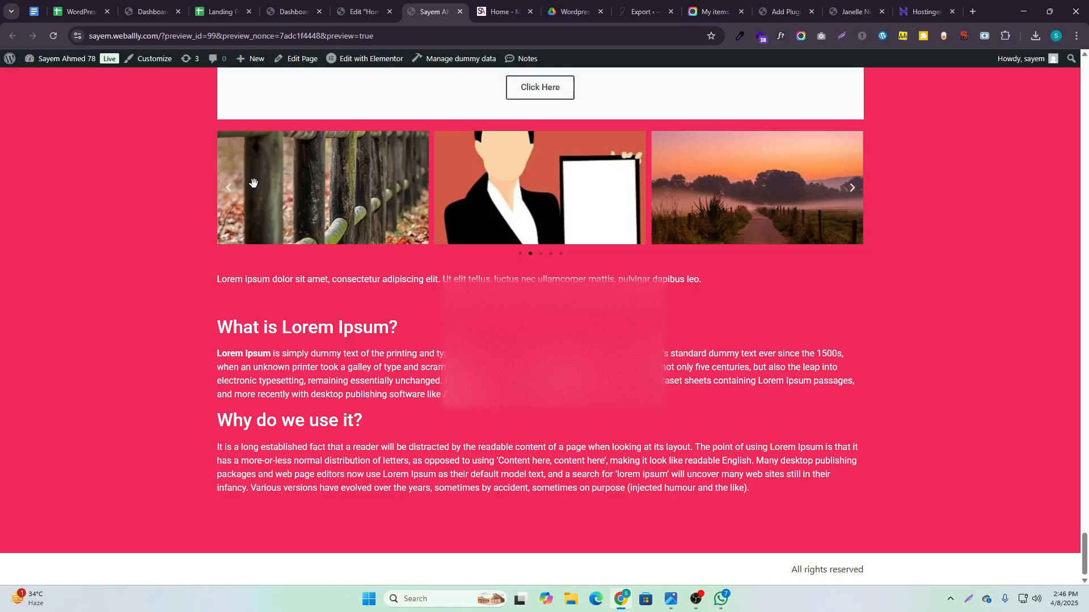
left_click(230, 189)
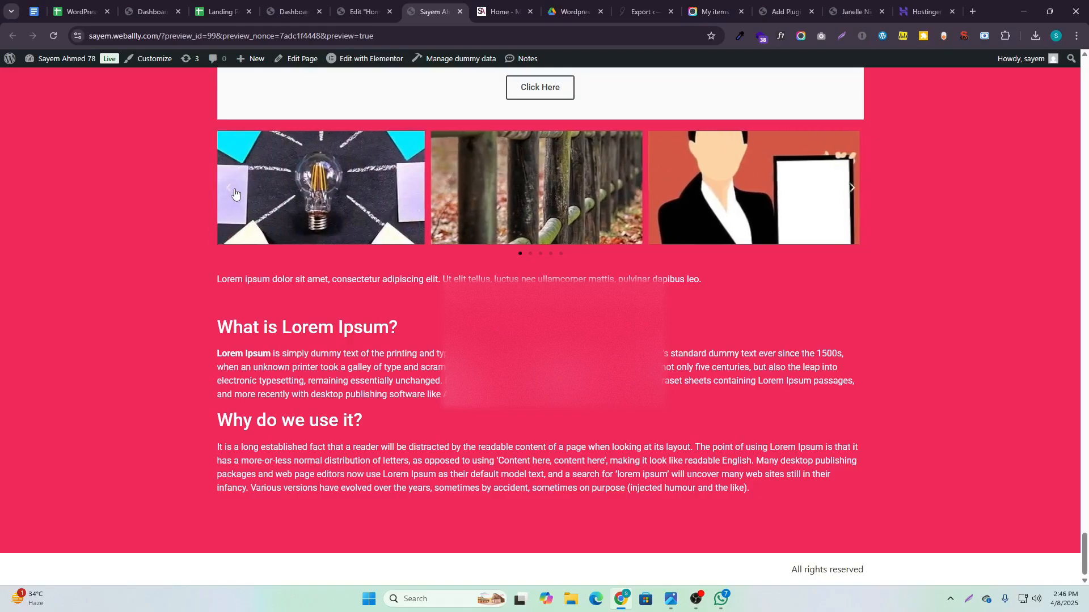
left_click(330, 190)
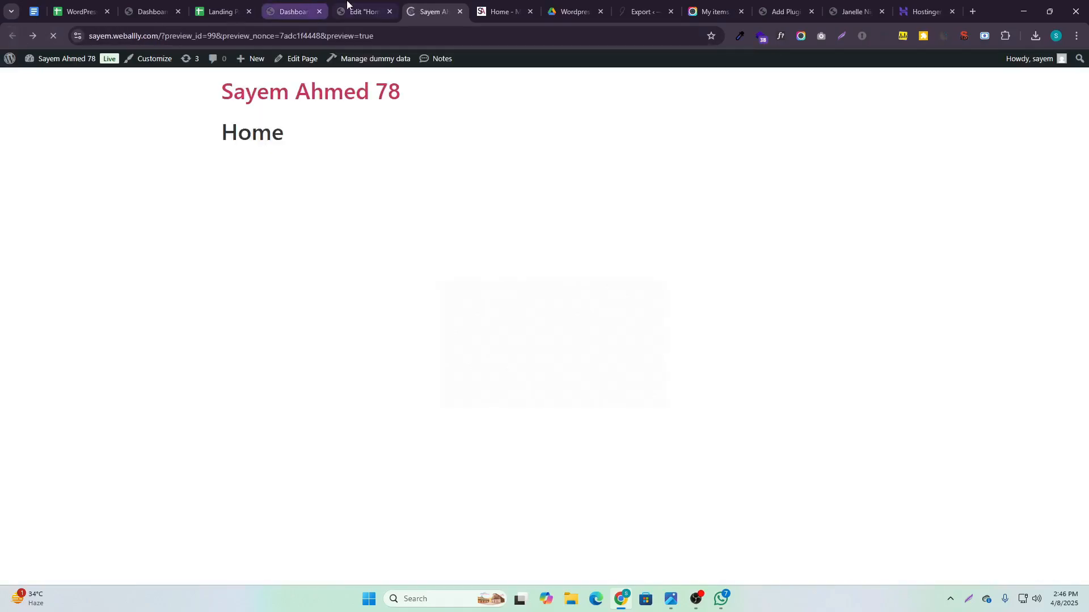
left_click(350, 4)
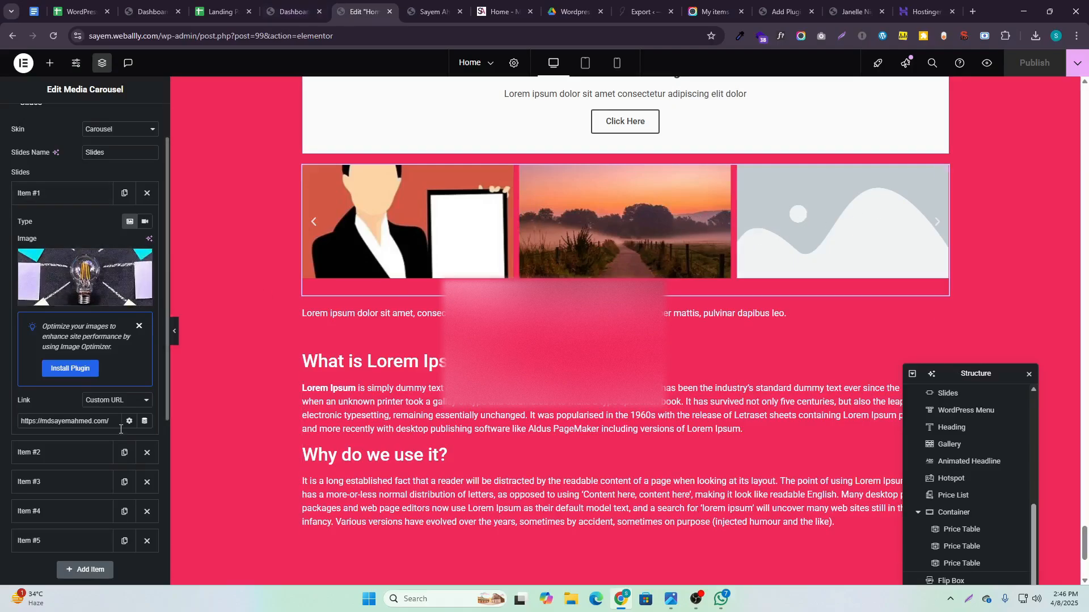
Set the media carousel's height to 472 px and its width to 100%
scroll(110, 427, "down", 5)
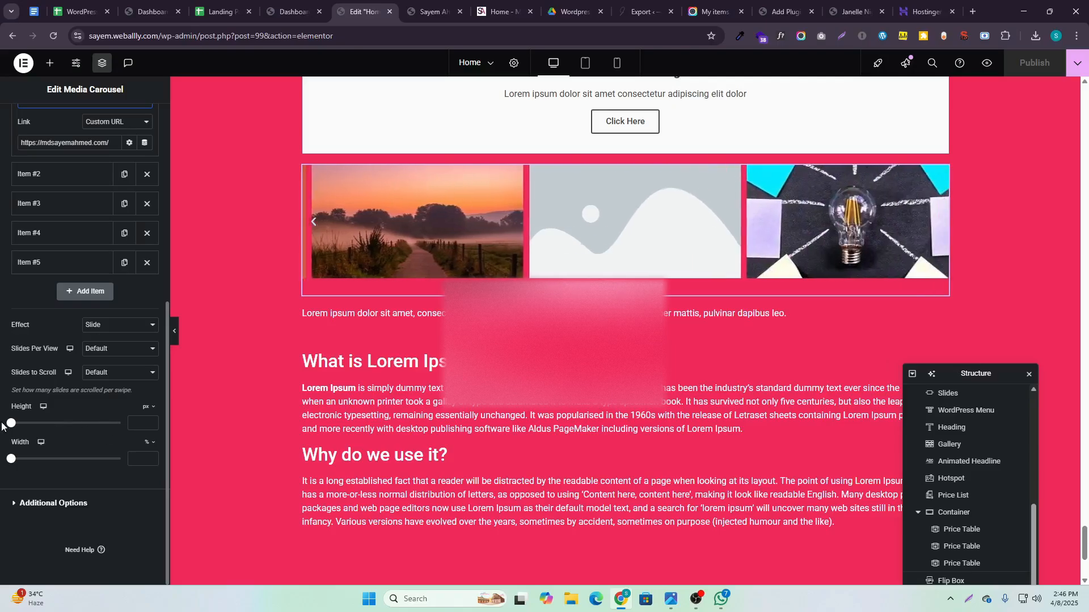
scroll(271, 396, "up", 2)
left_click_drag(14, 426, 57, 424)
left_click(13, 459)
left_click_drag(21, 465, 151, 472)
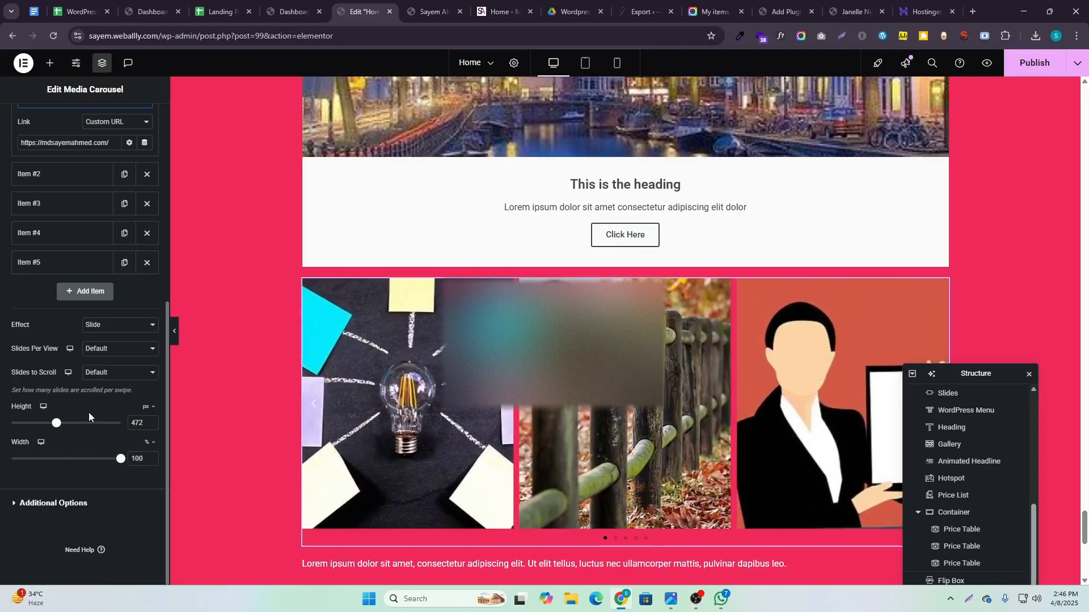
scroll(378, 375, "down", 2)
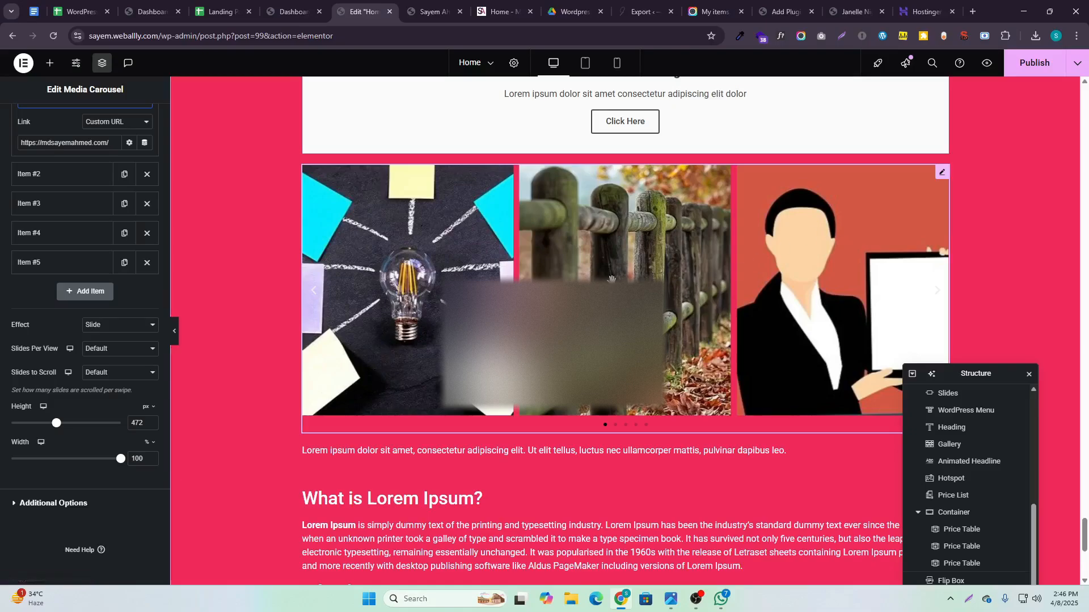
Set the carousel to 4 slides per view and 1 slide to scroll, and test it by advancing the slides
left_click(118, 349)
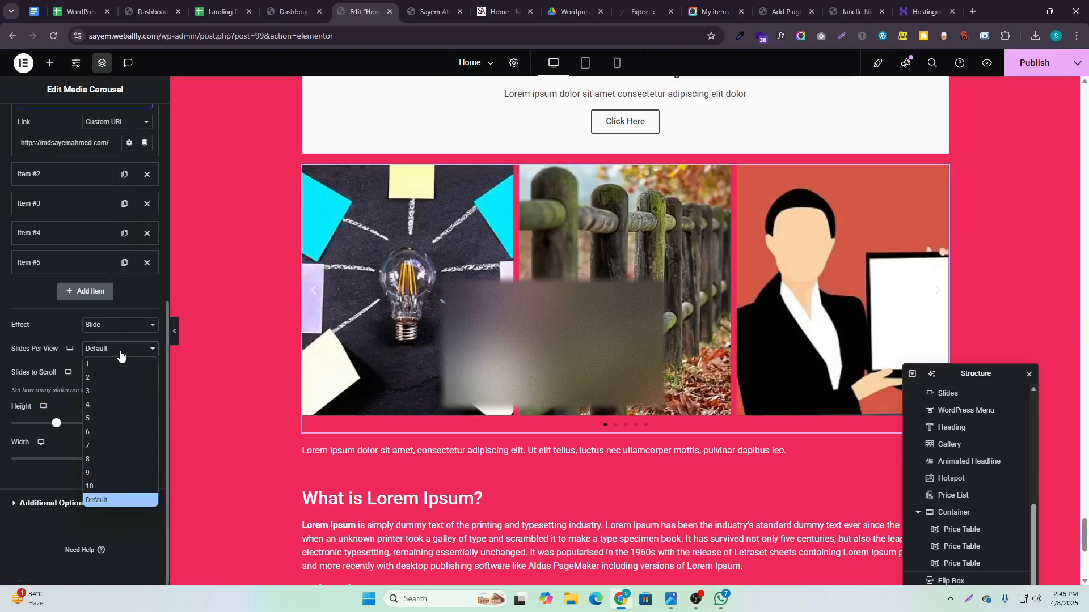
left_click(123, 399)
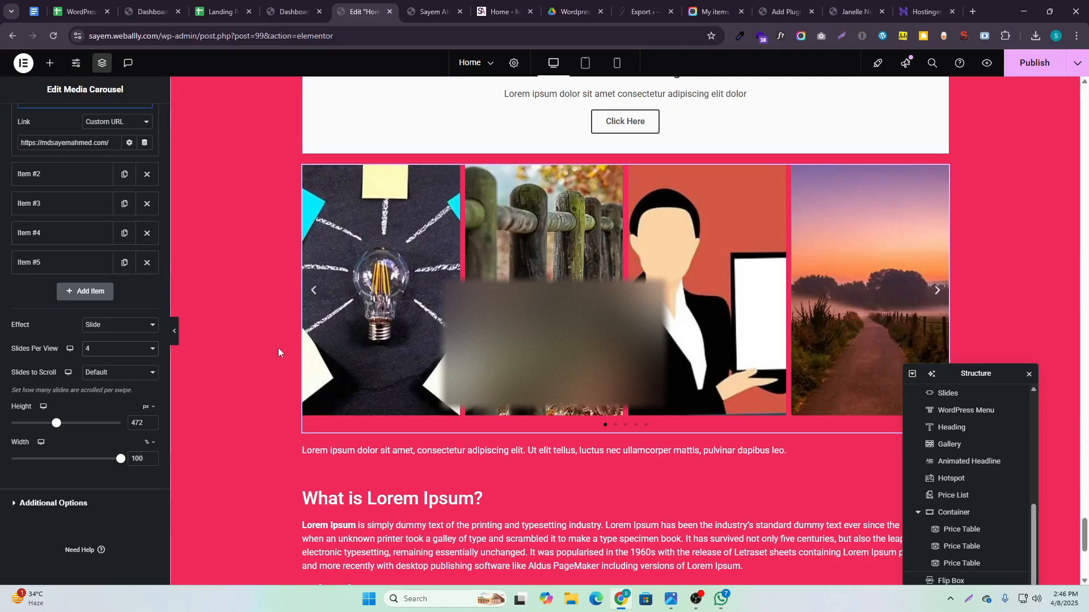
left_click(122, 374)
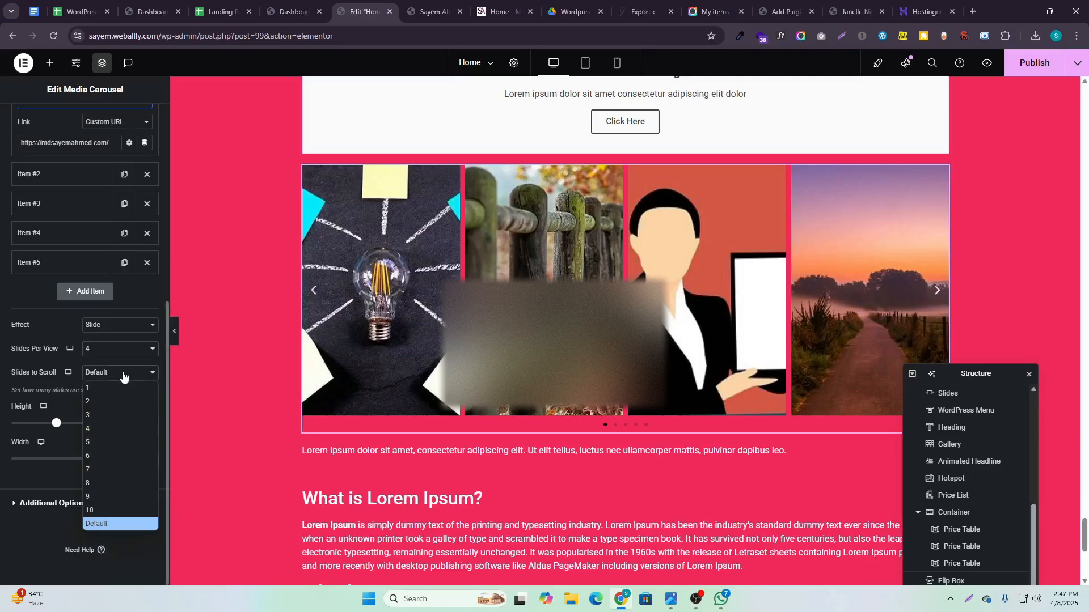
left_click(98, 387)
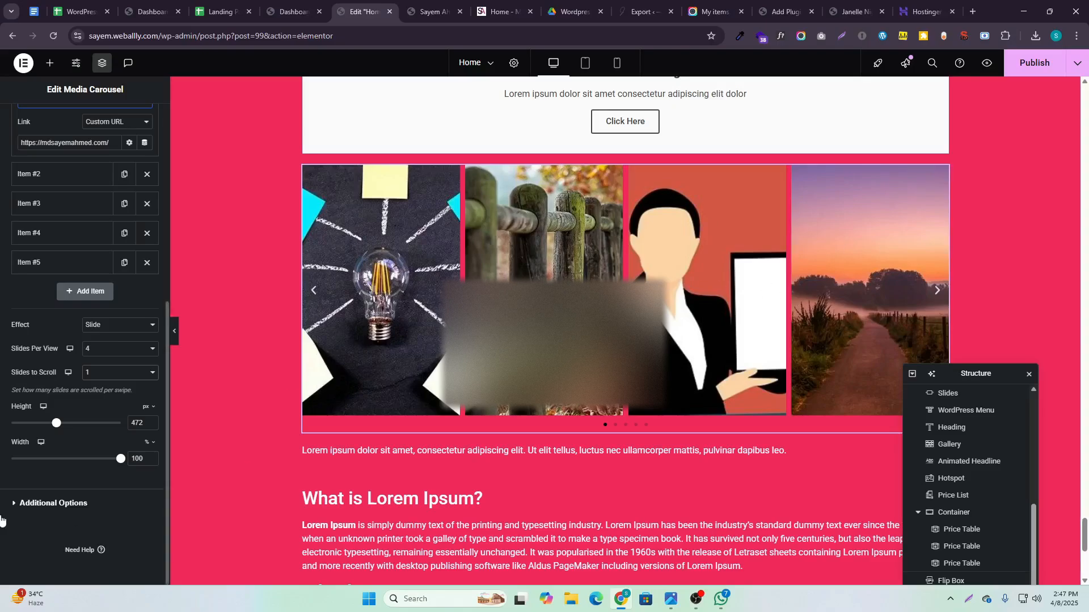
left_click(936, 291)
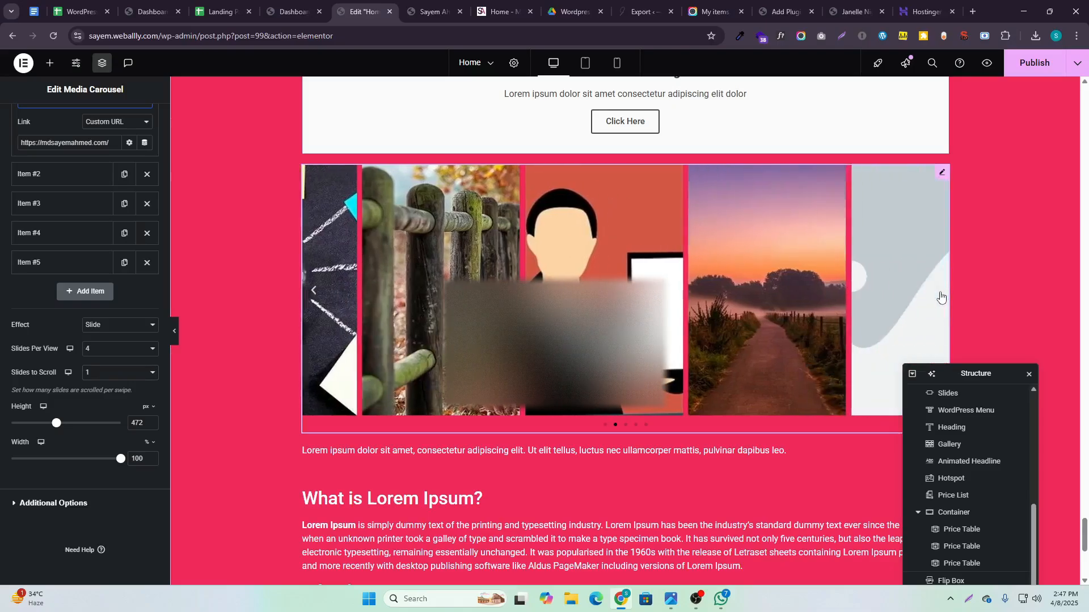
left_click(936, 292)
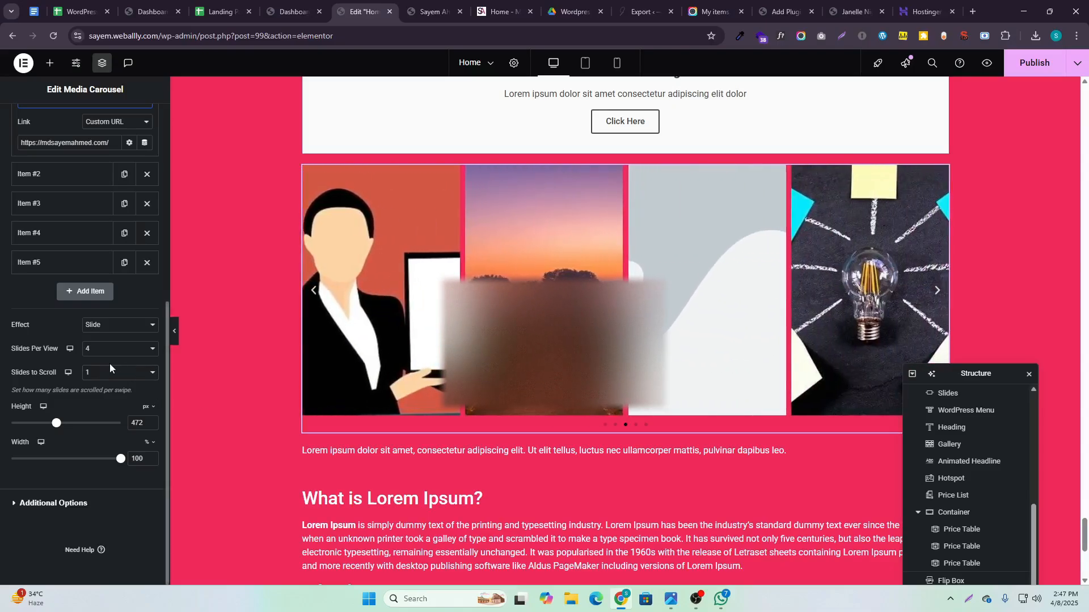
Set the carousel's Slides to Scroll to 3 and test it by advancing the slides
left_click(113, 373)
left_click(119, 420)
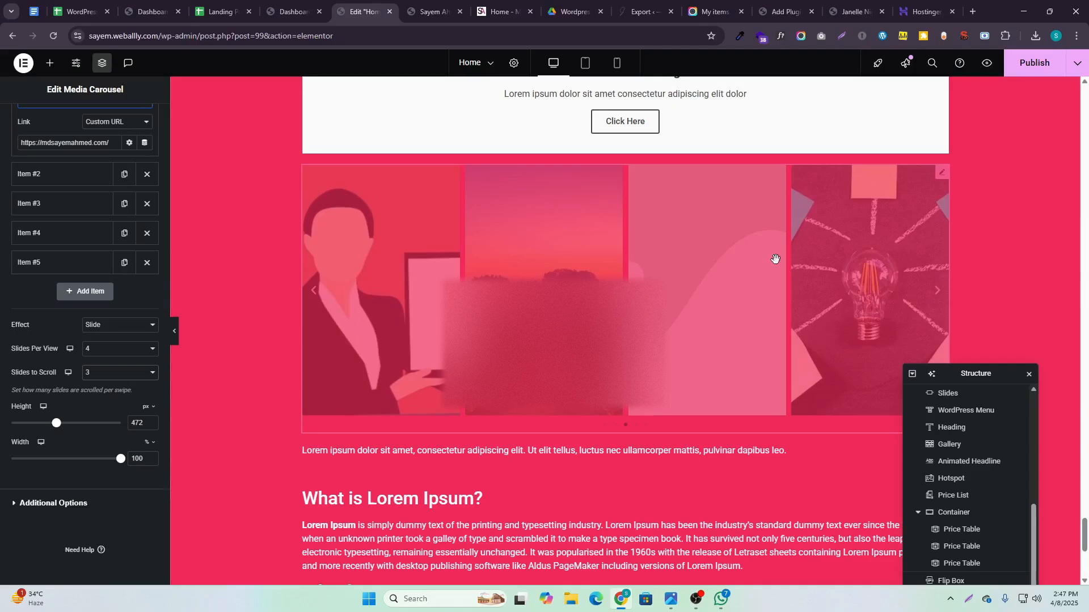
left_click(937, 300)
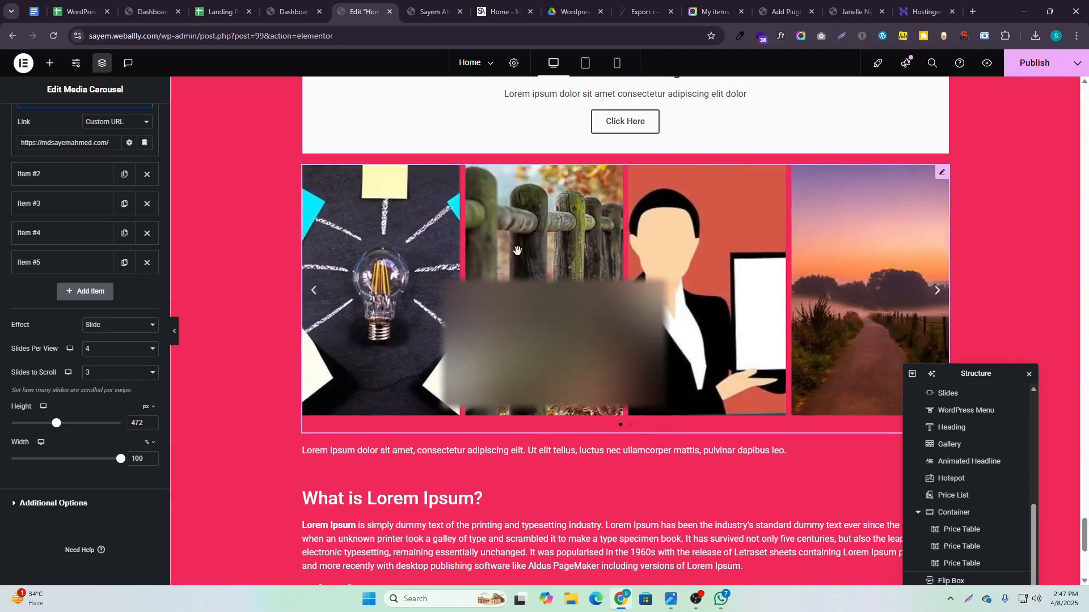
scroll(556, 340, "down", 5)
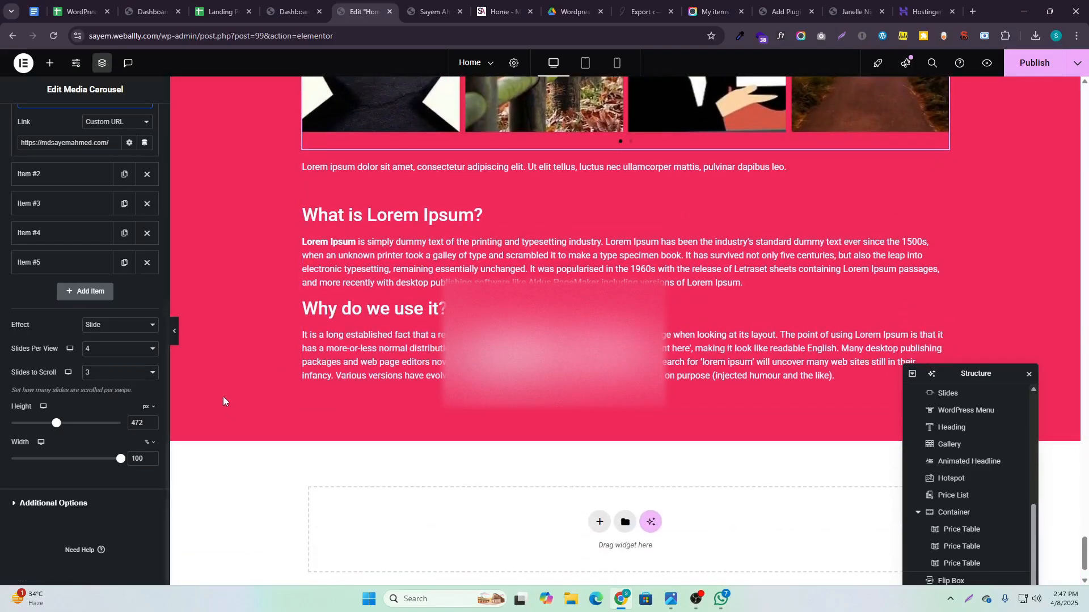
Turn off the media carousel's autoplay, test it by swiping through the slides, and turn autoplay back on
scroll(109, 448, "up", 3)
scroll(104, 464, "down", 3)
left_click(56, 505)
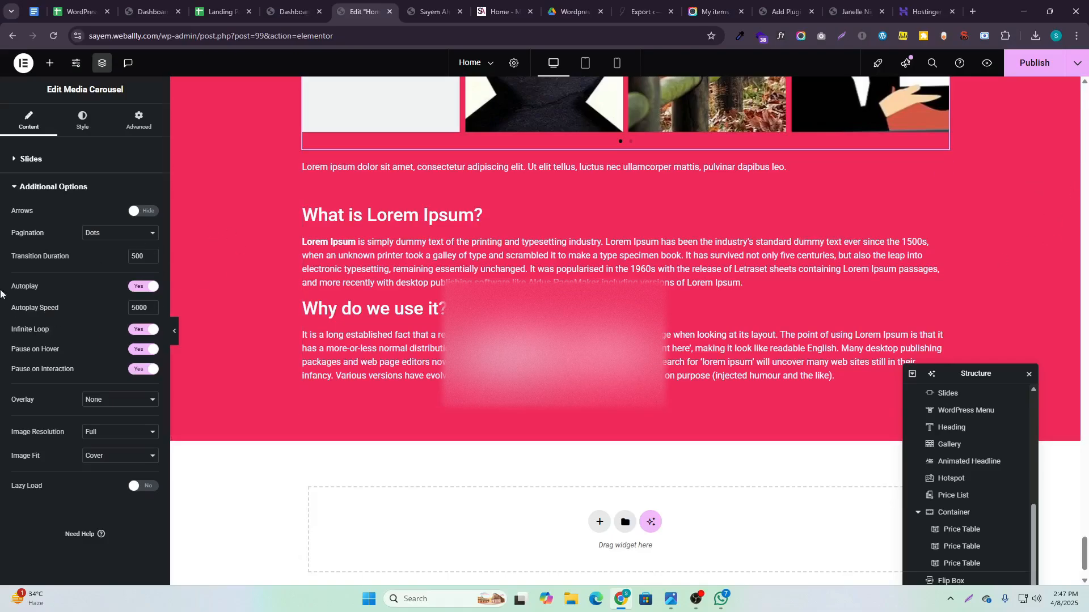
left_click(133, 289)
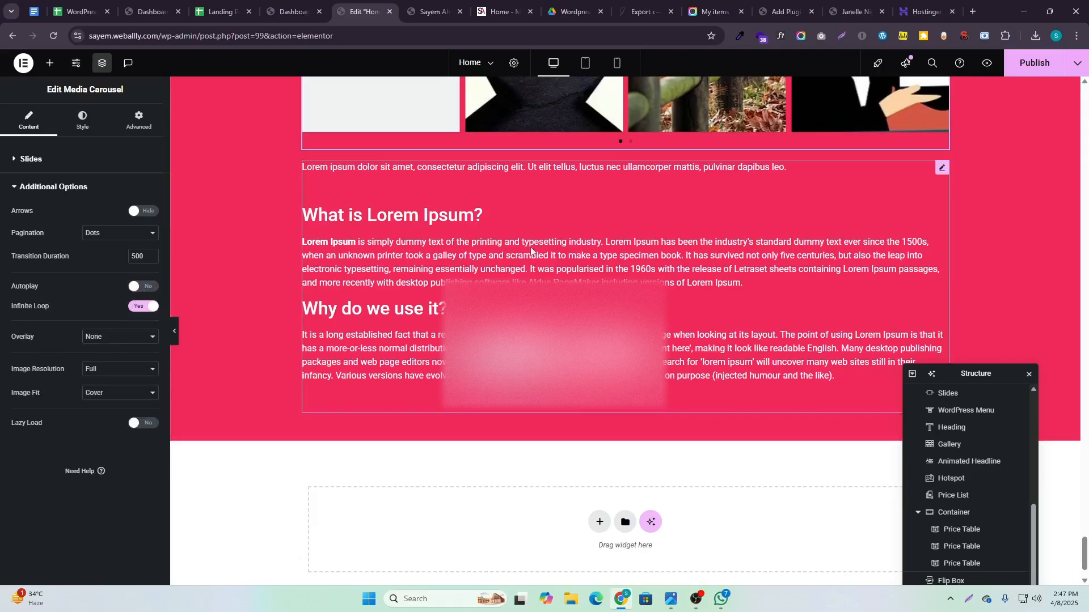
scroll(659, 149, "up", 2)
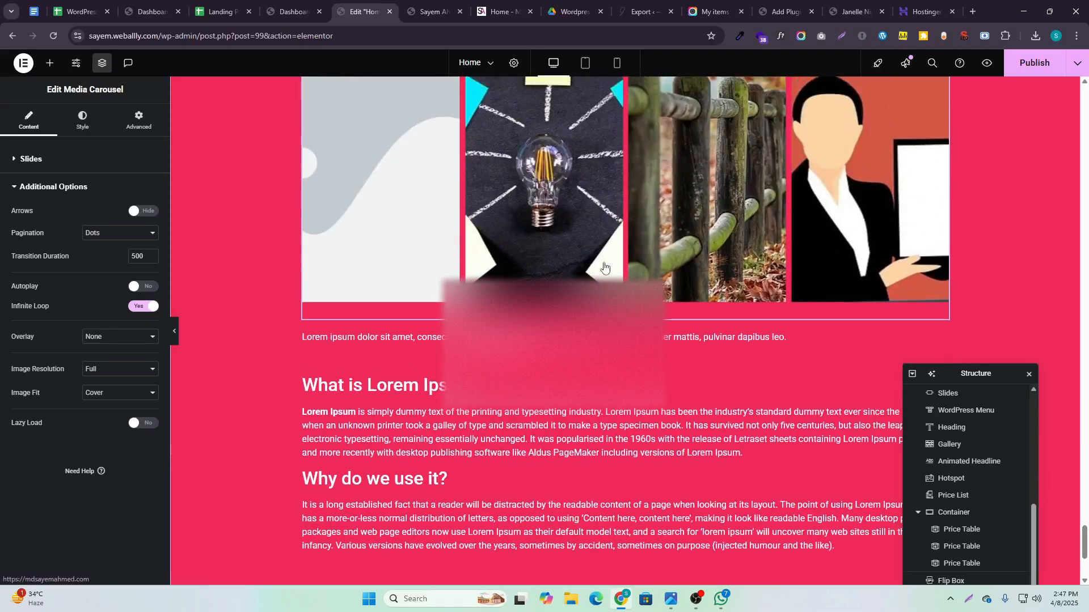
left_click_drag(609, 258, 306, 238)
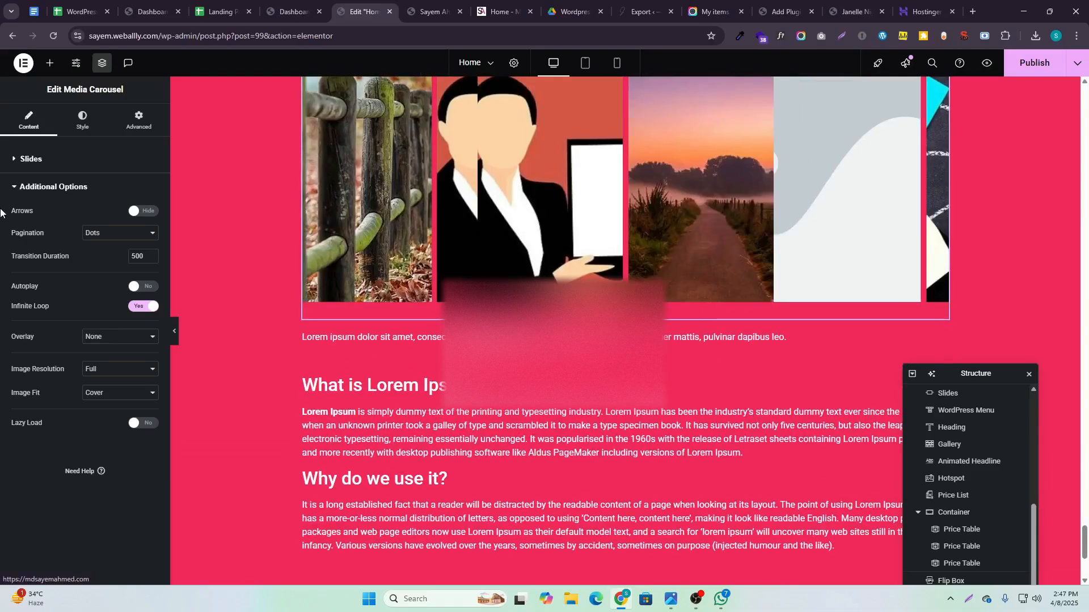
left_click(149, 288)
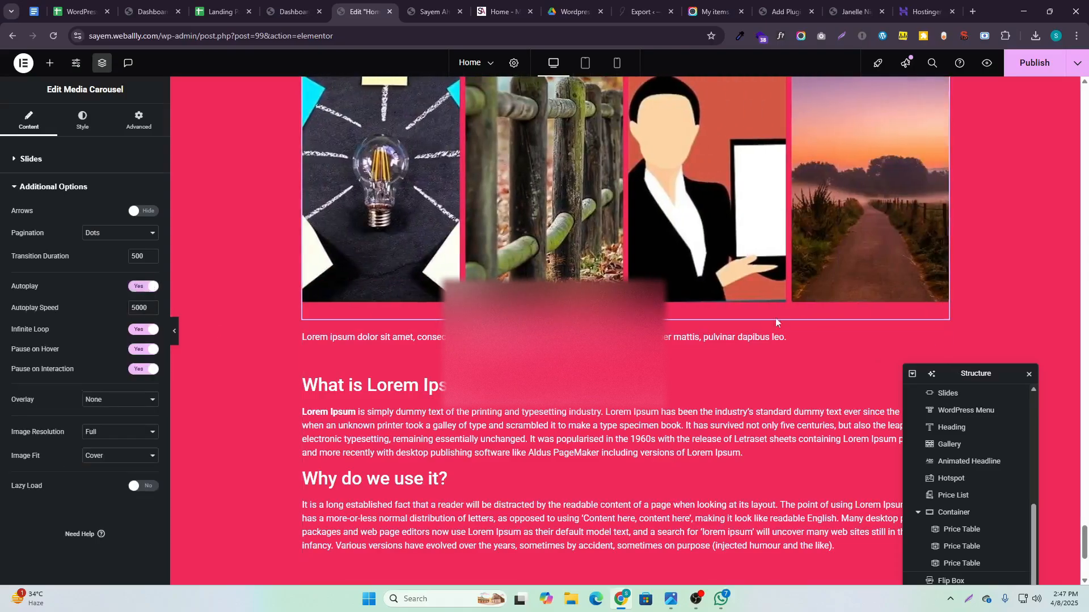
left_click(694, 603)
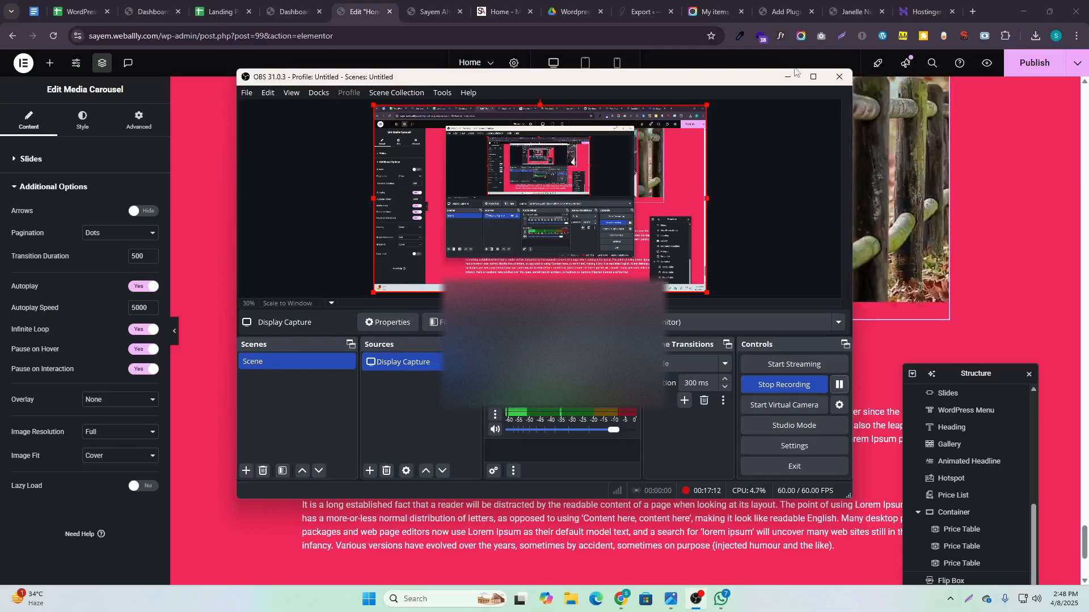
left_click(788, 77)
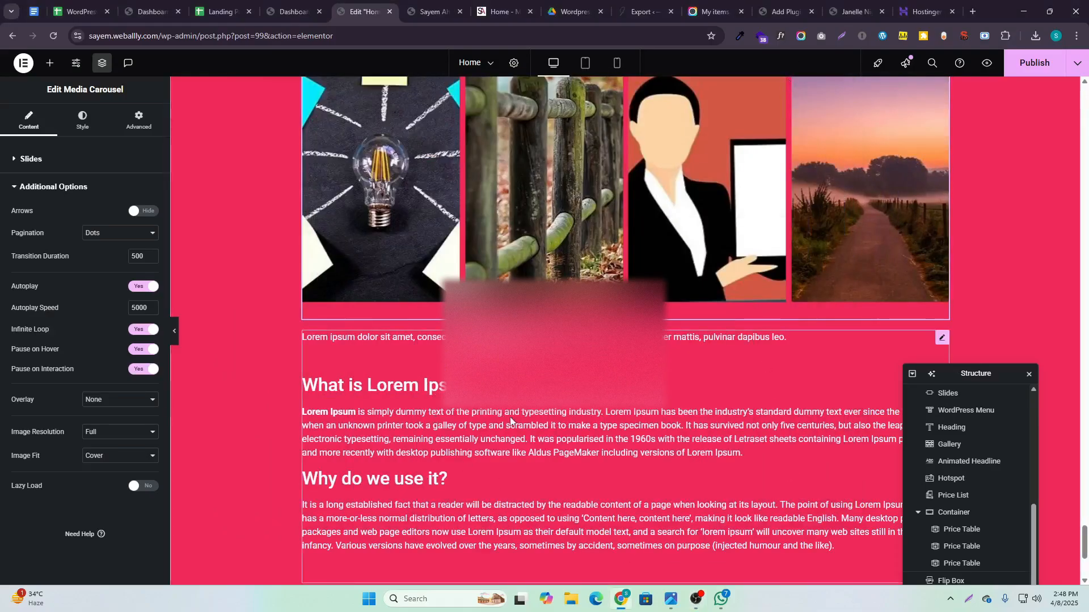
Add a Testimonial Carousel widget directly below the media carousel, above the Lorem ipsum text
left_click(51, 60)
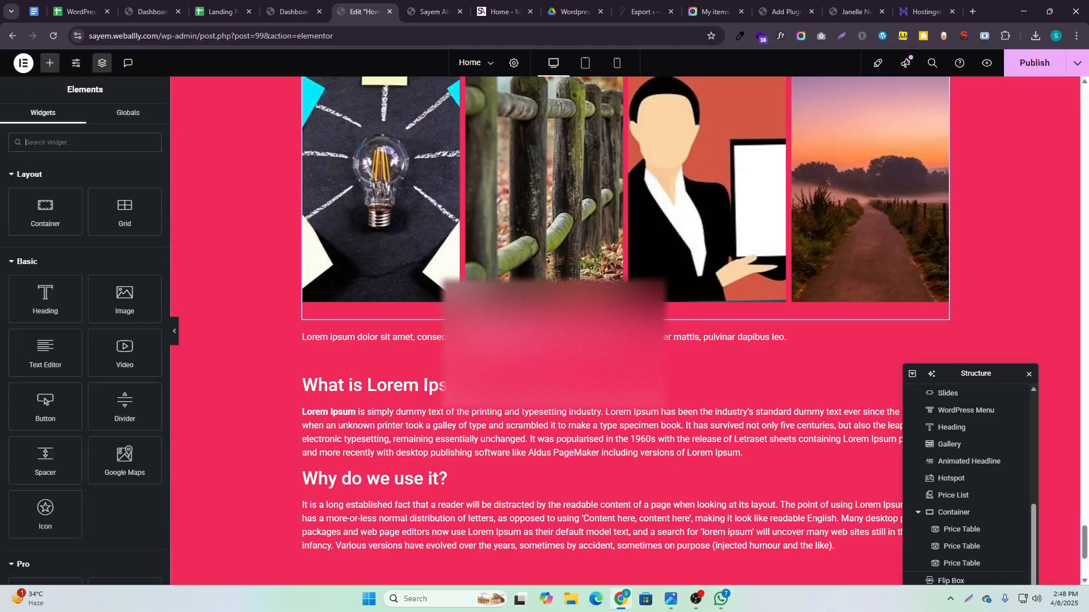
scroll(471, 324, "up", 2)
scroll(141, 416, "down", 12)
scroll(140, 455, "down", 3)
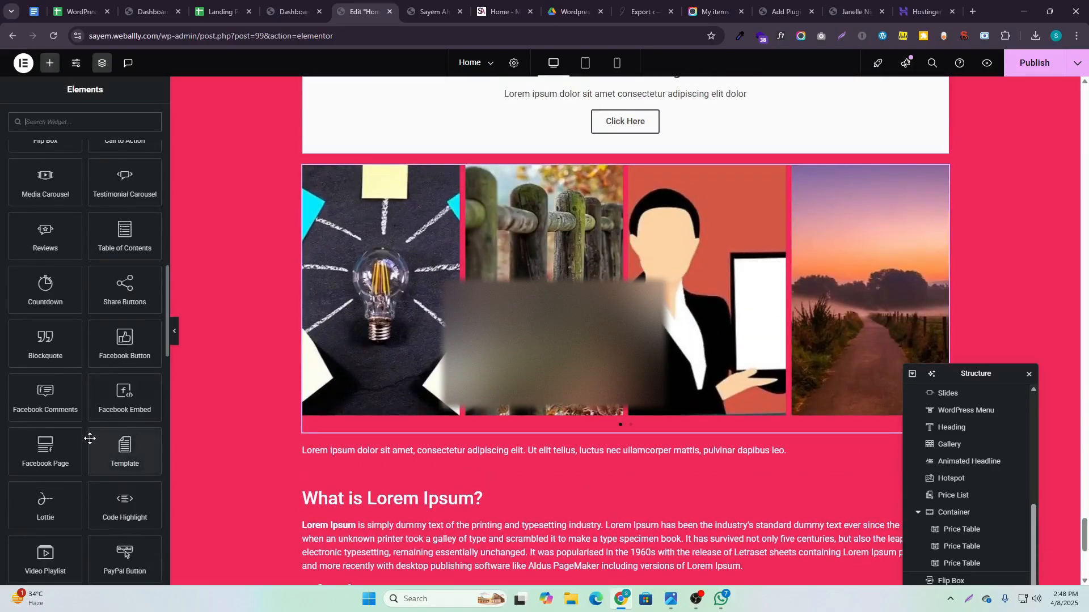
scroll(426, 273, "down", 4)
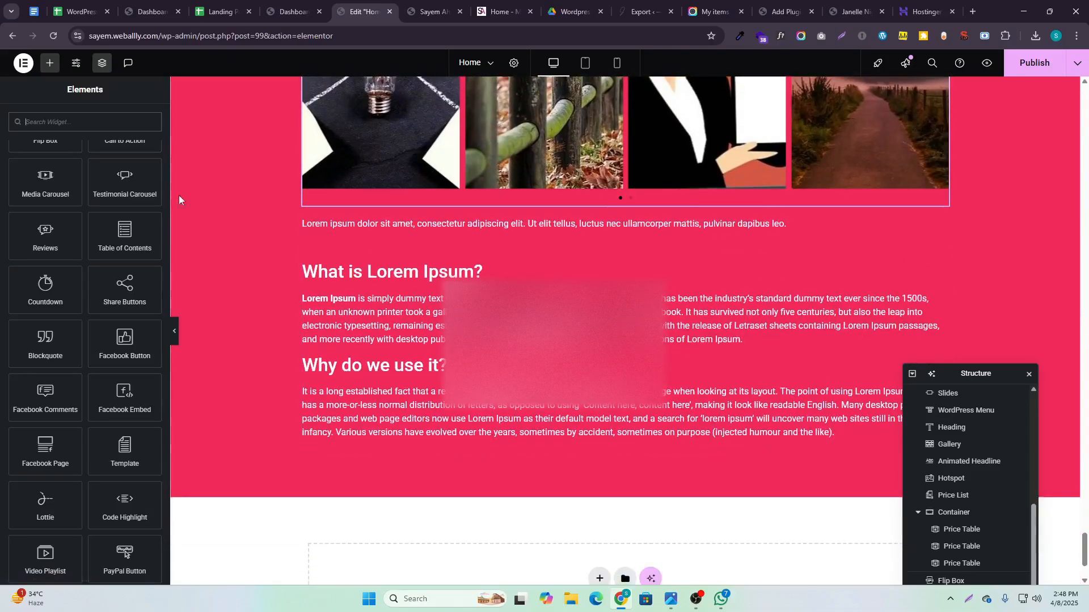
scroll(318, 263, "up", 2)
left_click_drag(134, 180, 462, 311)
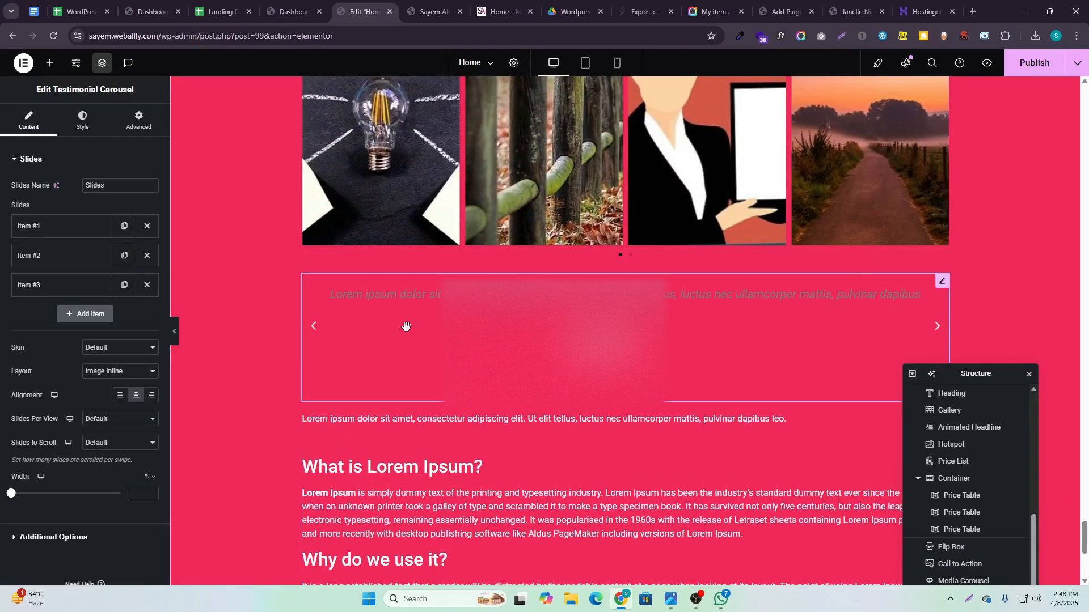
Examine the Testimonial section on the mdsayemahmed.com home page, advance its slides, and return to the Elementor editor
left_click(447, 21)
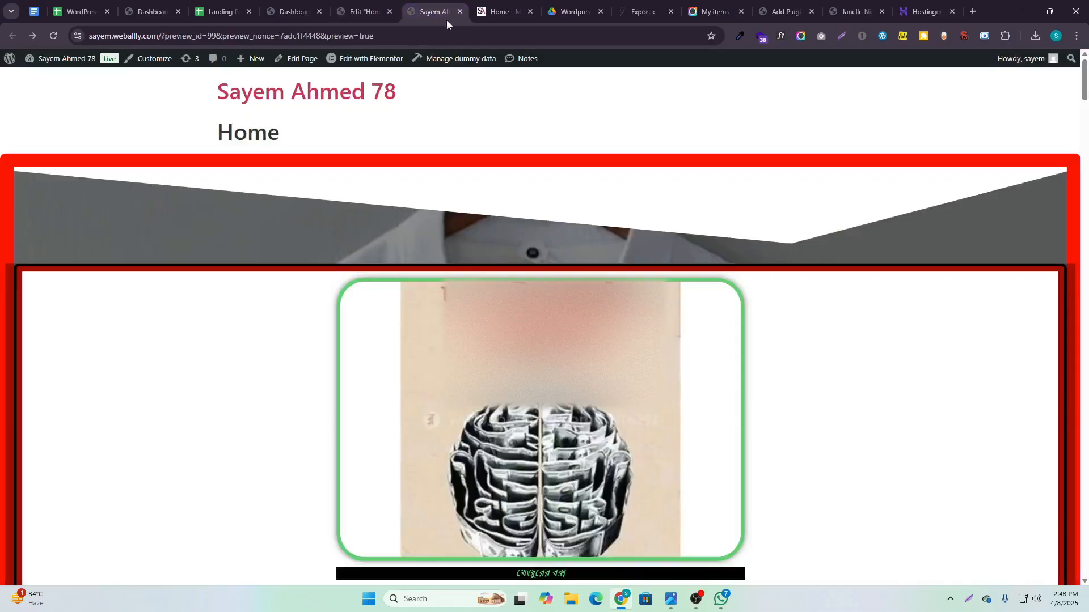
left_click(511, 4)
left_click_drag(1085, 91, 1086, 434)
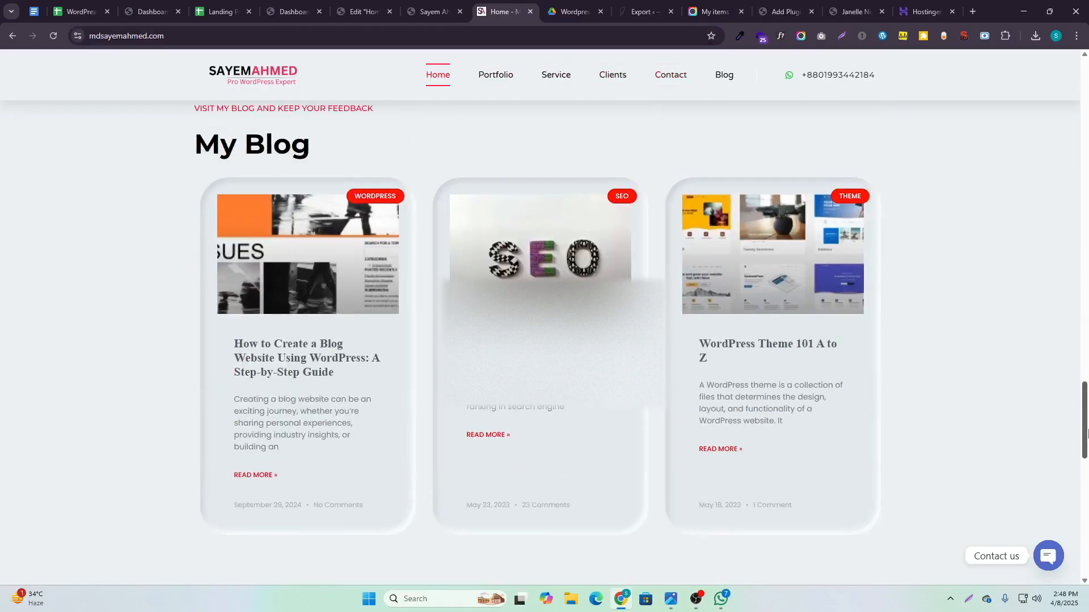
scroll(318, 246, "up", 7)
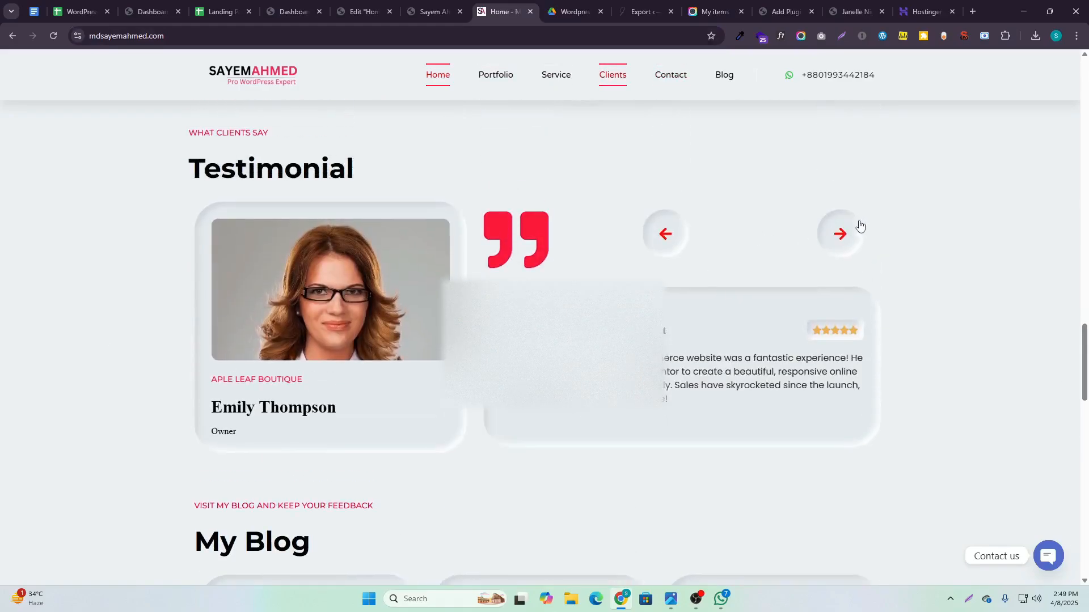
left_click(838, 233)
left_click(837, 234)
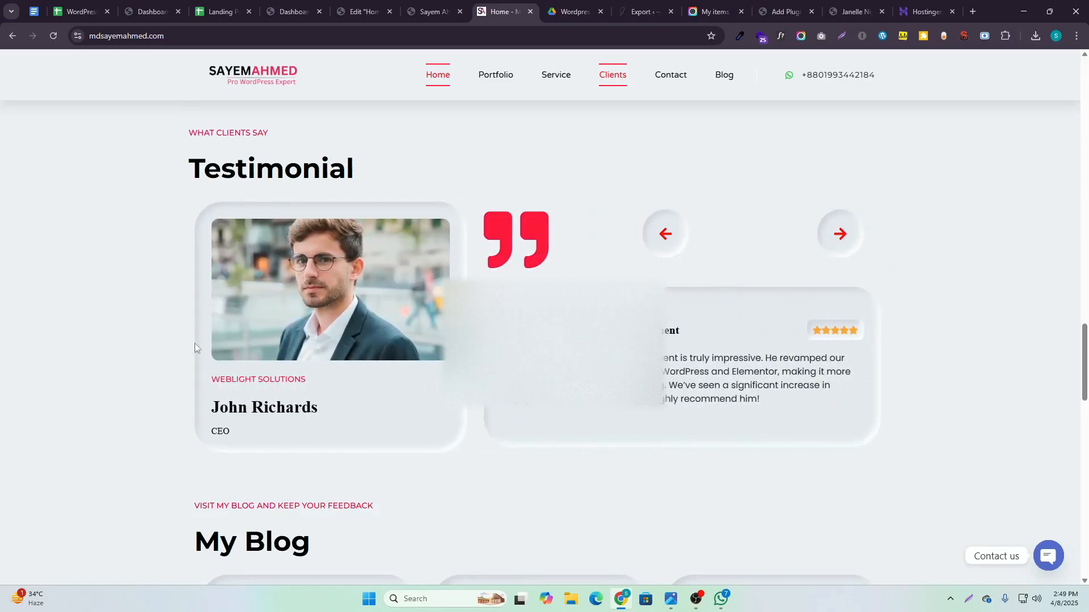
left_click(432, 9)
left_click(358, 5)
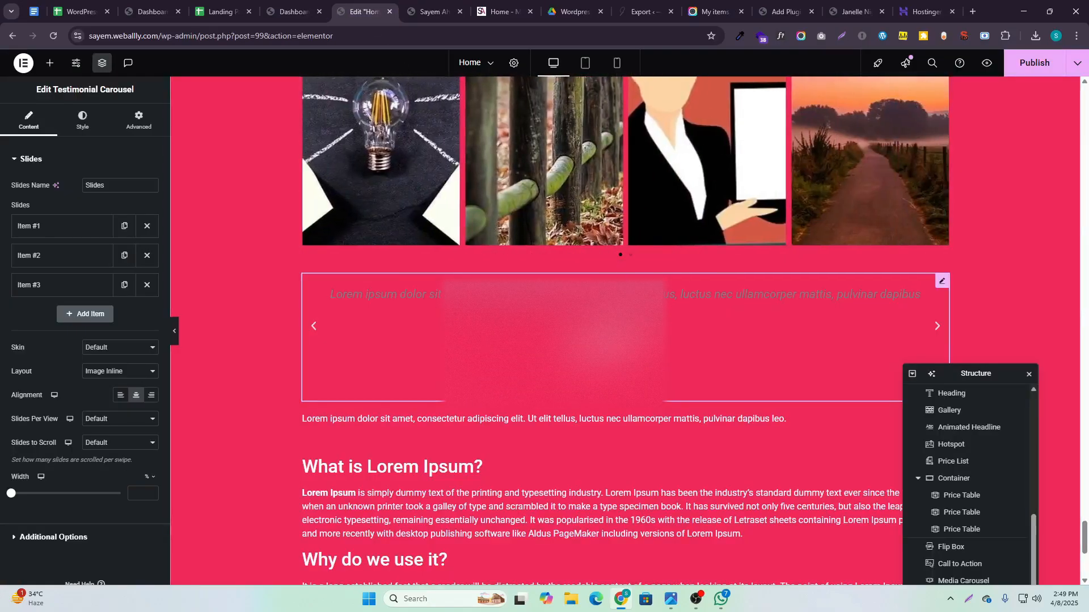